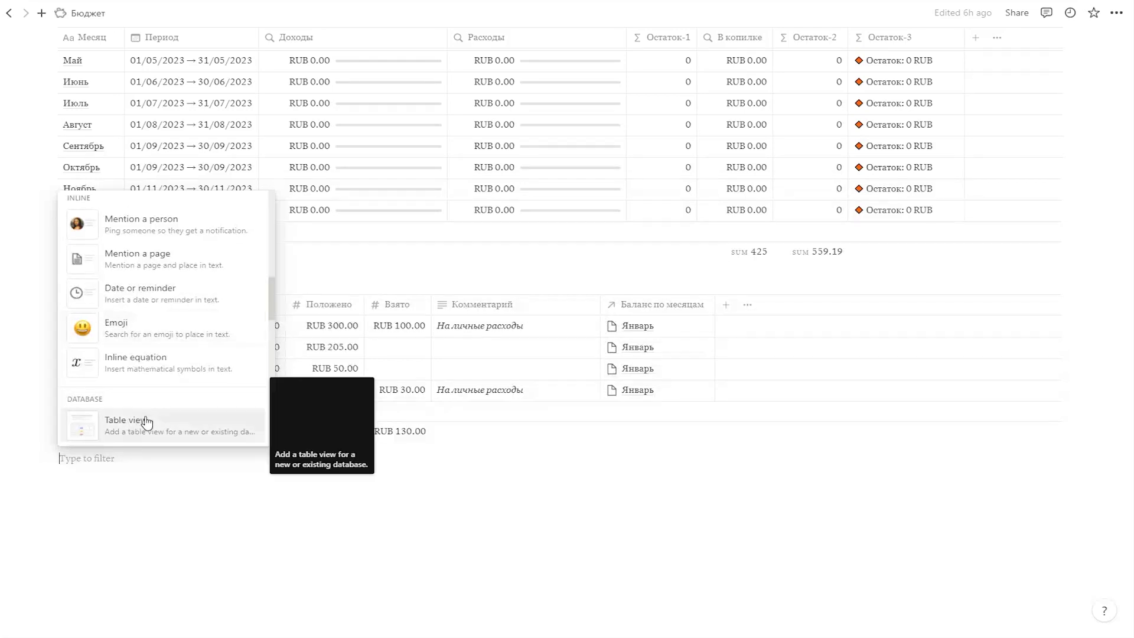
# Insert a table view with a new database below the savings movements, naming both the database and its view "Общий доход и расход".
pyautogui.click(144, 422)
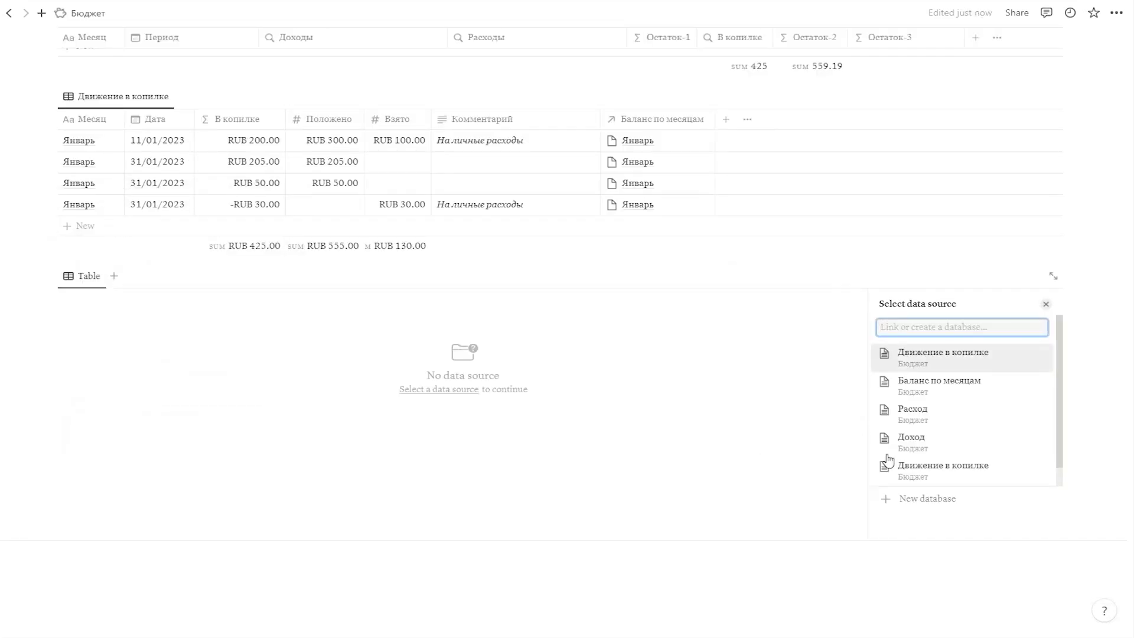
pyautogui.click(922, 499)
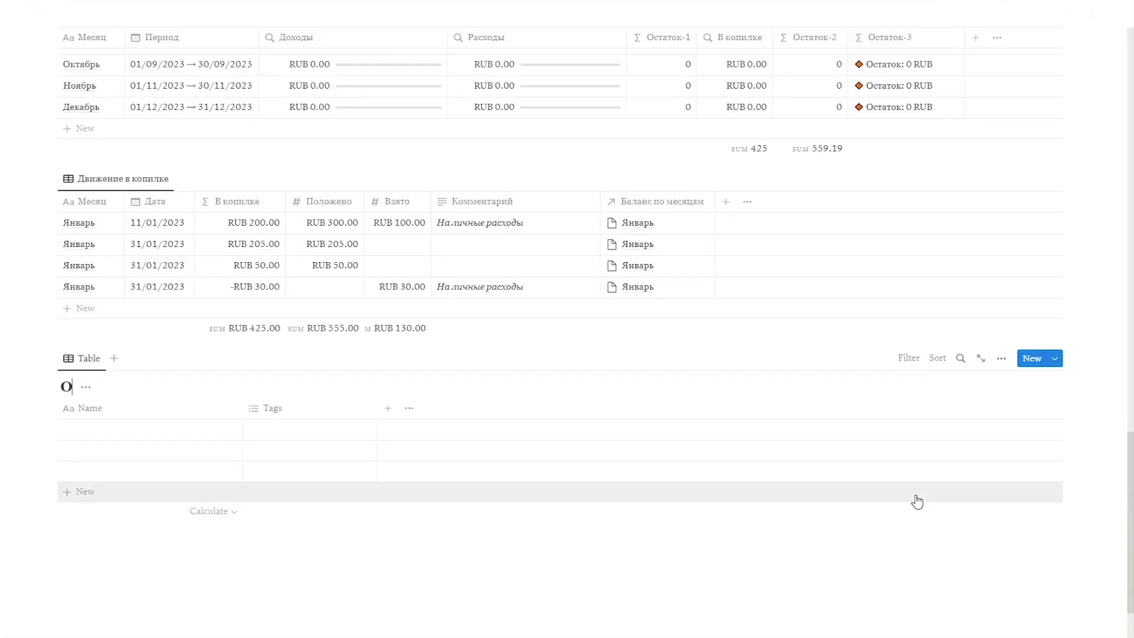
pyautogui.moveTo(236, 387); pyautogui.dragTo(61, 387)
pyautogui.hotkey('ctrl', 'c')
pyautogui.click(86, 358)
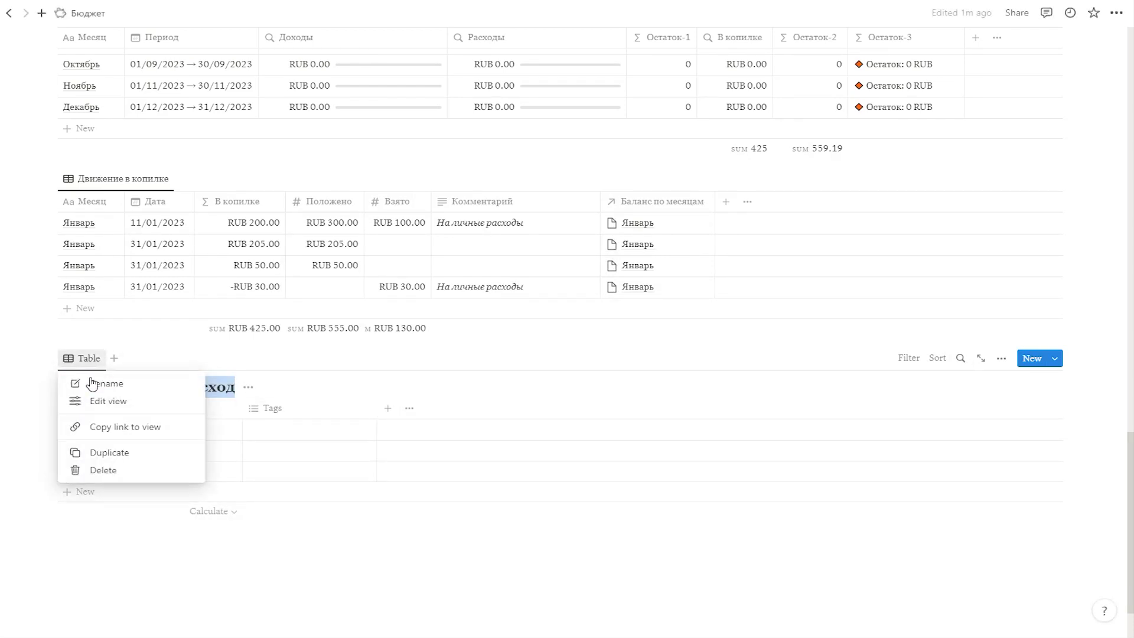
pyautogui.click(94, 384)
pyautogui.hotkey('ctrl', 'v')
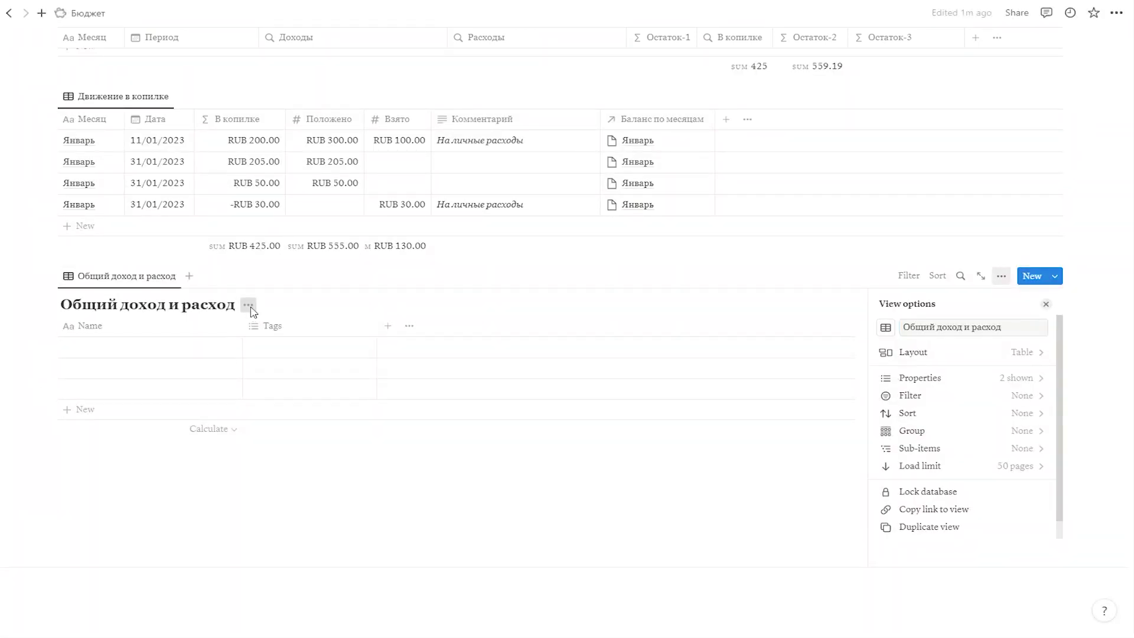
# Hide the title of the new "Общий доход и расход" database and delete its Tags property.
pyautogui.click(249, 305)
pyautogui.click(244, 372)
pyautogui.click(289, 329)
pyautogui.click(301, 497)
pyautogui.click(447, 326)
# Rename the Name column of the "Общий доход и расход" table to "Учёт".
pyautogui.click(165, 338)
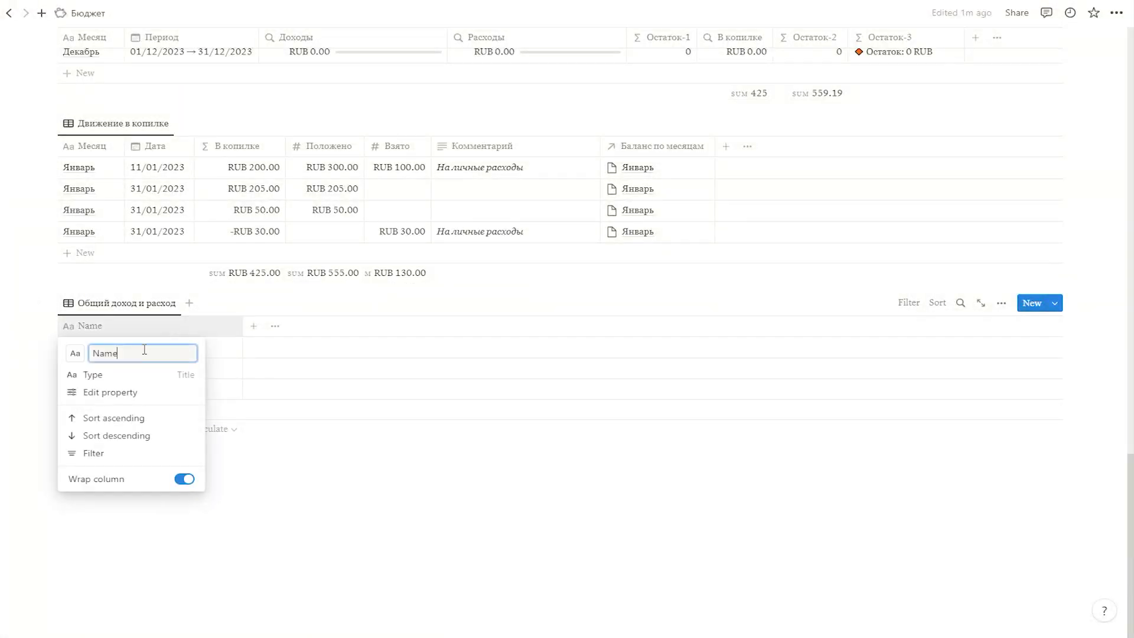
pyautogui.hotkey('ctrl', 'a')
pyautogui.write('У')
pyautogui.click(232, 462)
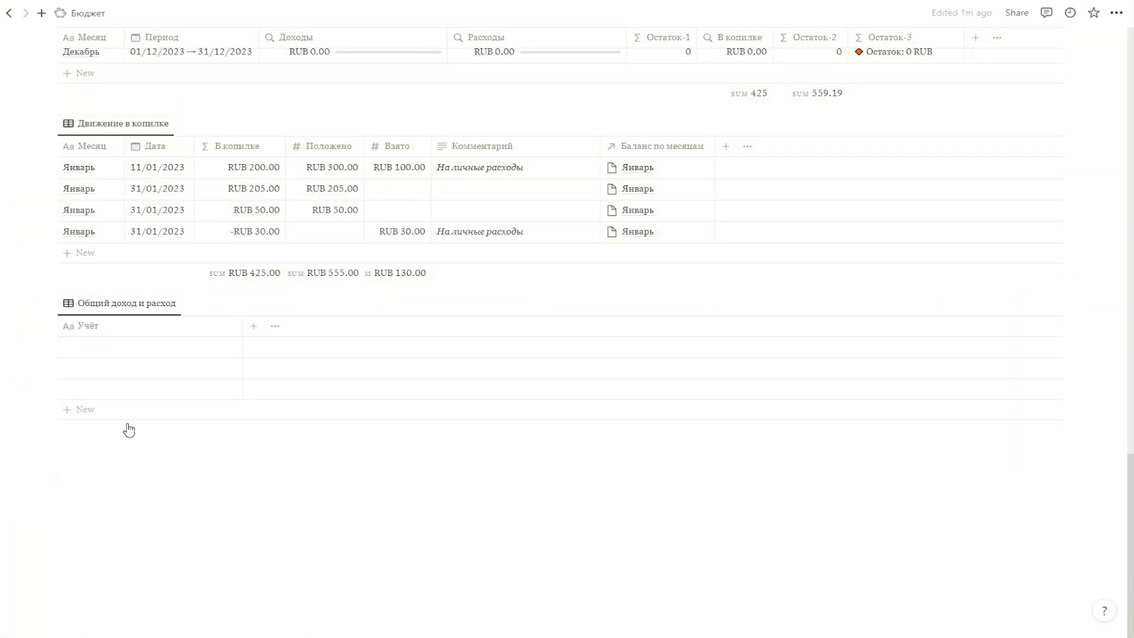
# Delete two of the empty rows in the new table and title the remaining one "Доходы и расходы".
pyautogui.click(45, 367)
pyautogui.press('Delete')
pyautogui.click(47, 388)
pyautogui.press('Delete')
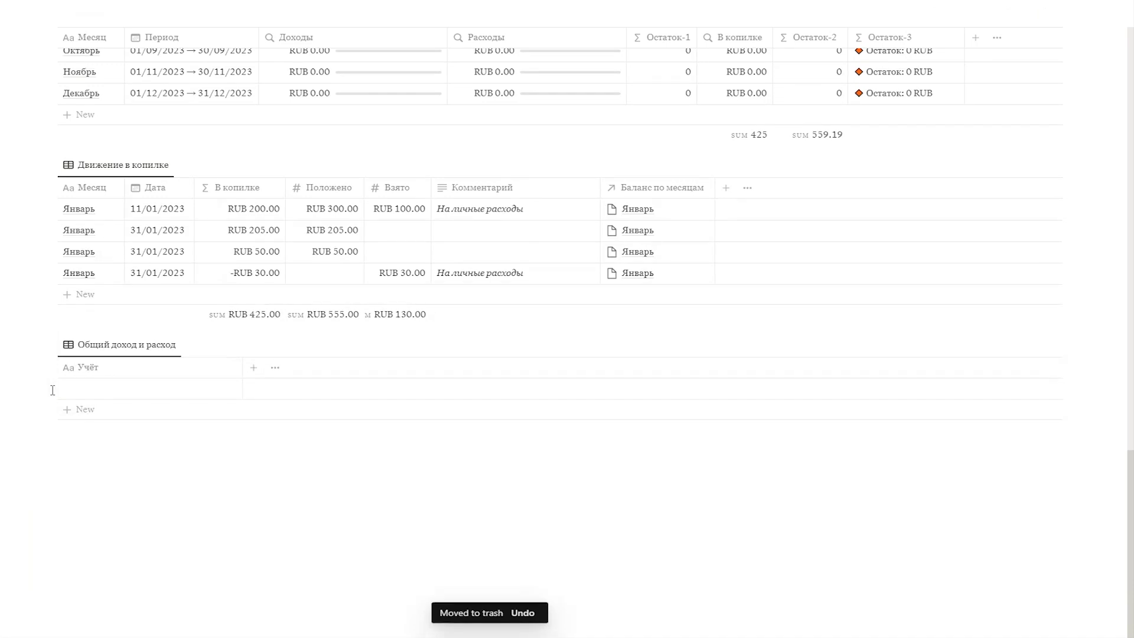
pyautogui.click(89, 389)
pyautogui.write('Доходы и р')
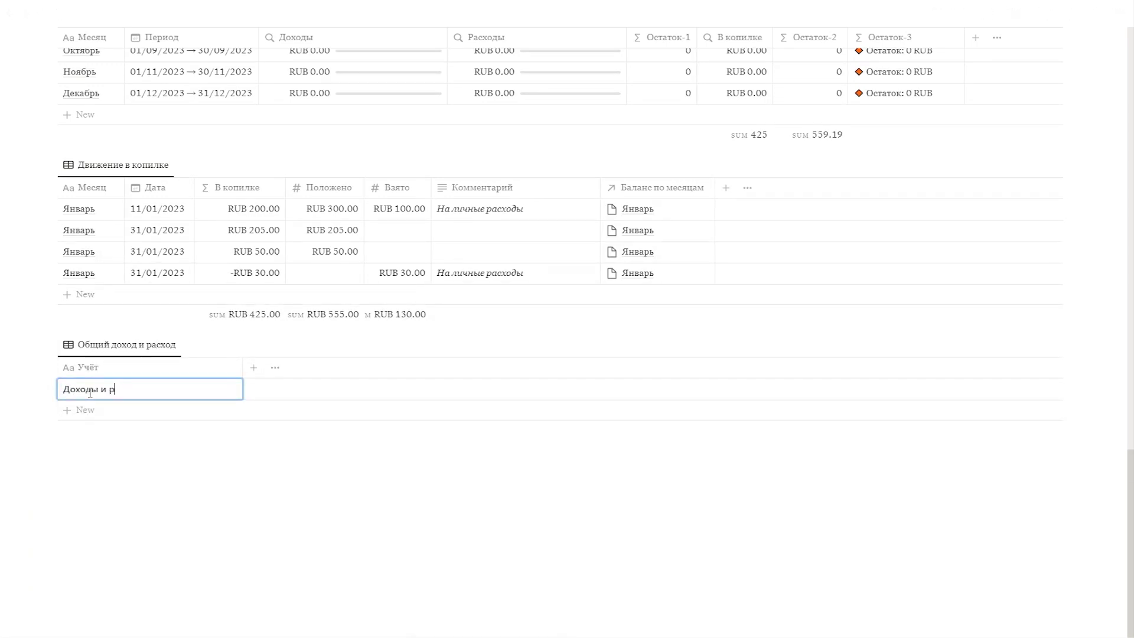
pyautogui.write('асходы')
pyautogui.click(118, 453)
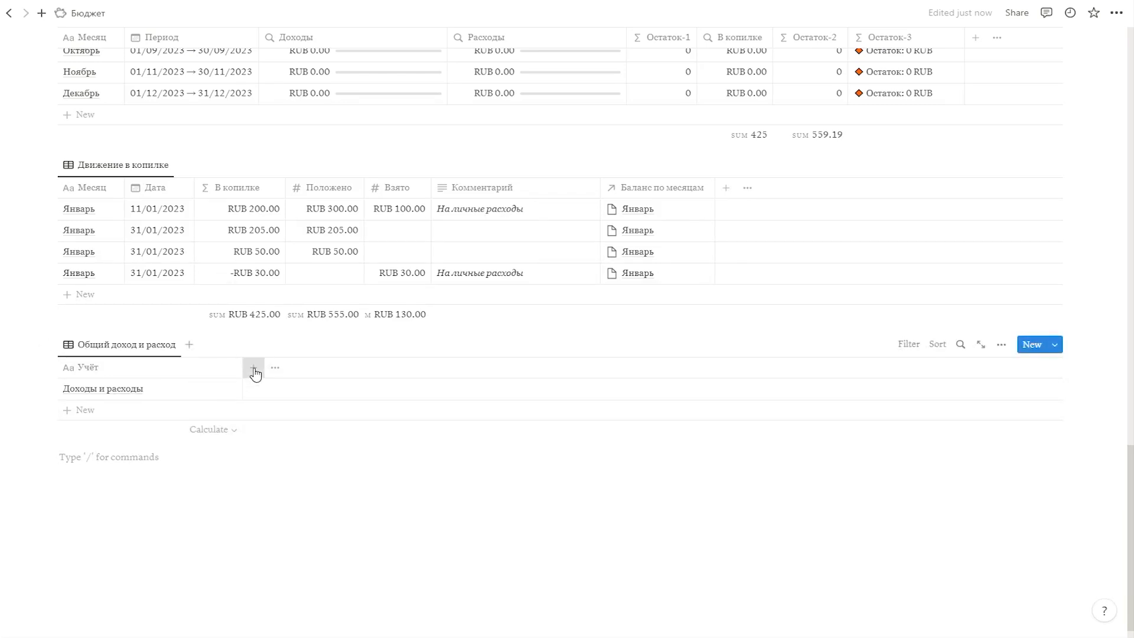
# Add a relation to the Доход database in the new table, with the related property also shown on Доход.
pyautogui.click(254, 371)
pyautogui.scroll(-3, 963, 481)
pyautogui.click(932, 481)
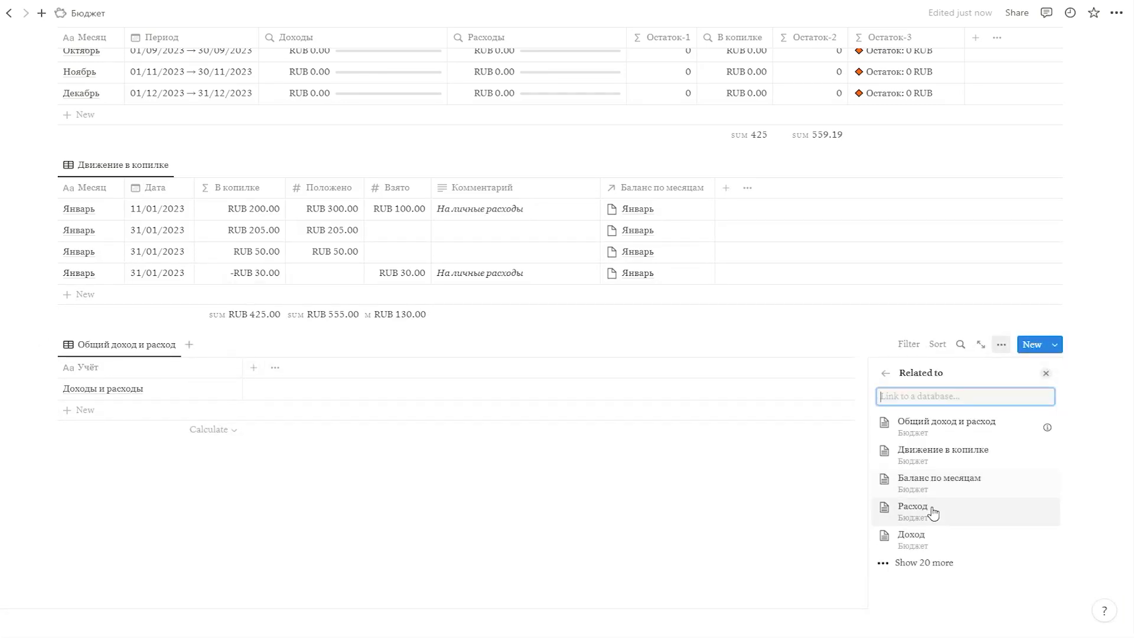
pyautogui.click(932, 542)
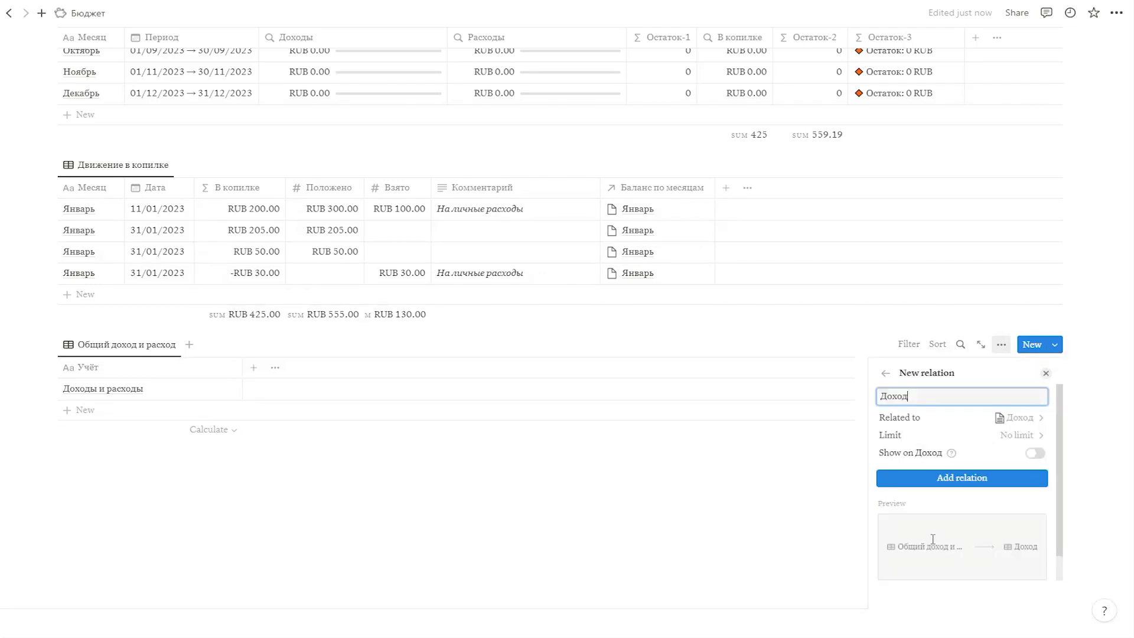
pyautogui.click(1044, 460)
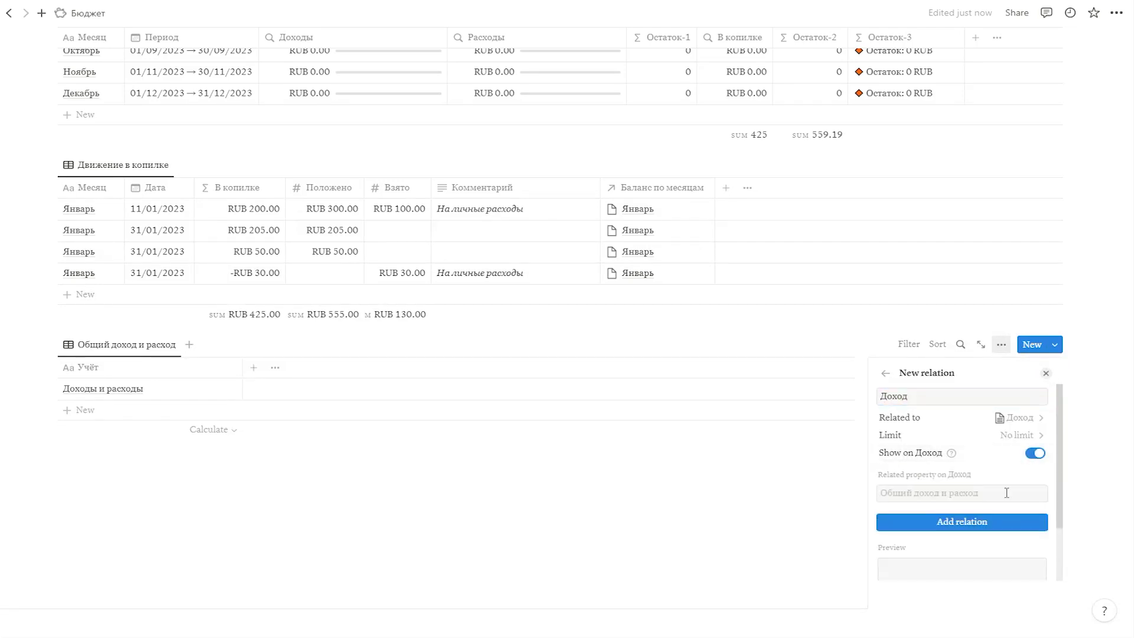
pyautogui.click(962, 523)
# Link all three January income entries to "Доходы и расходы" in the Доход table's "Общий доход и расход" column.
pyautogui.scroll(15, 555, 423)
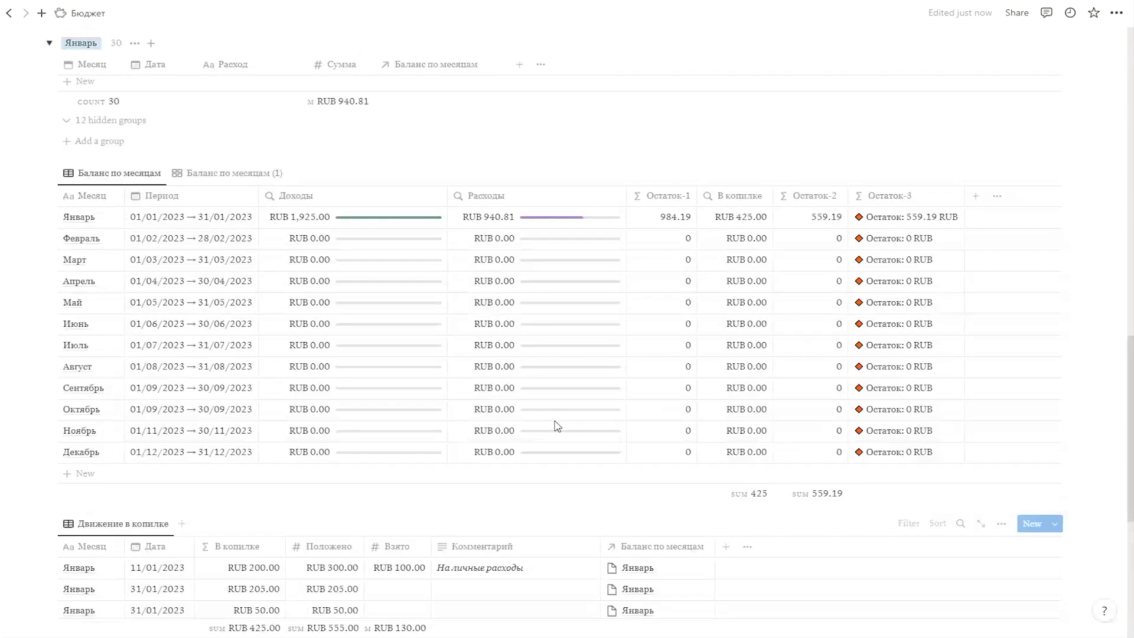
pyautogui.scroll(1, 552, 420)
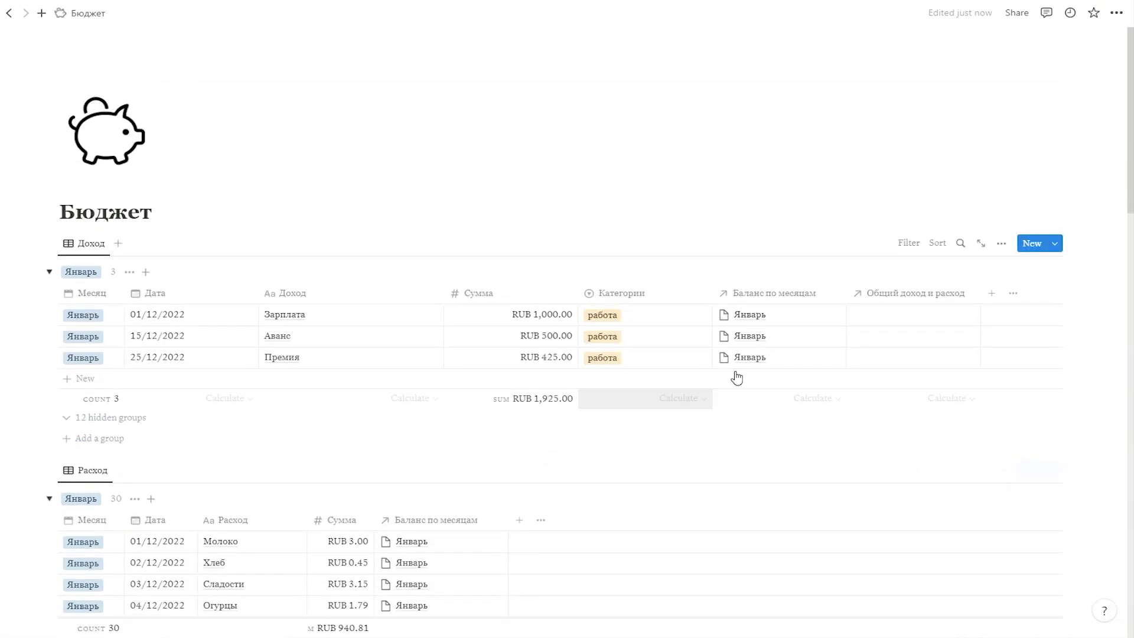
pyautogui.click(932, 320)
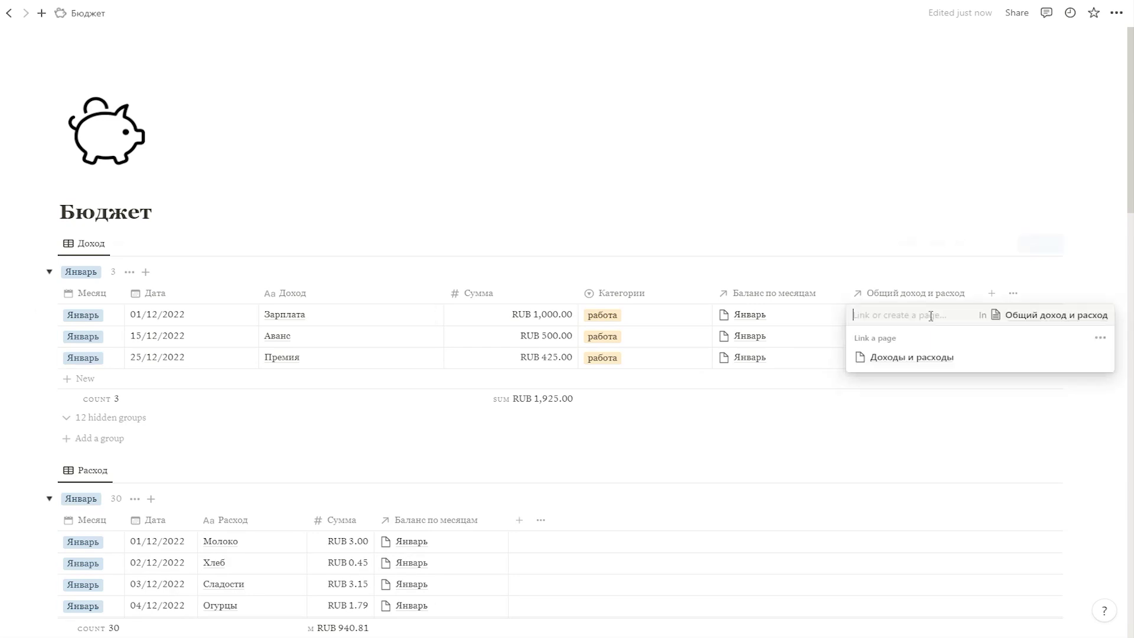
pyautogui.press('Escape')
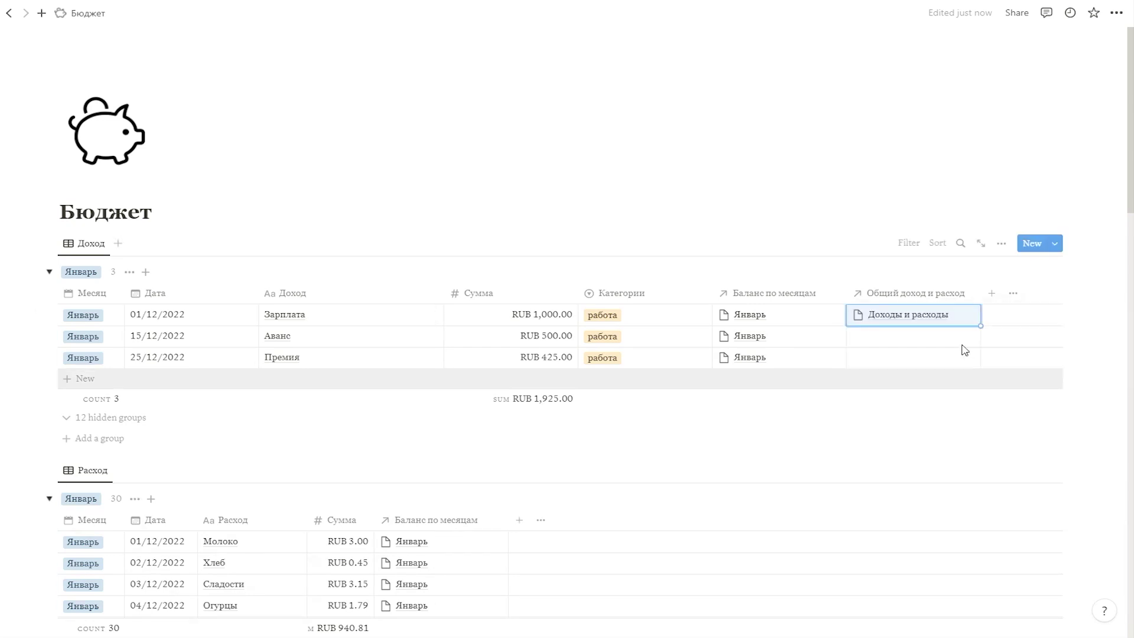
pyautogui.moveTo(980, 325); pyautogui.dragTo(965, 361)
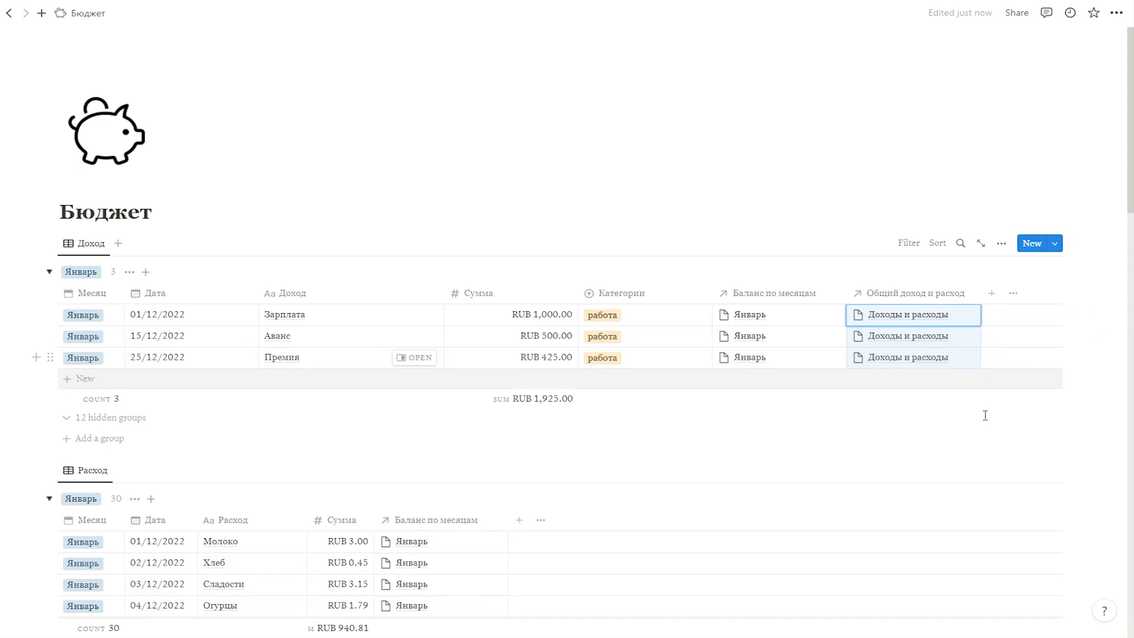
# Add a relation to the Расход database in the "Общий доход и расход" table, with the related property also shown on Расход.
pyautogui.scroll(-12, 787, 426)
pyautogui.scroll(-10, 746, 422)
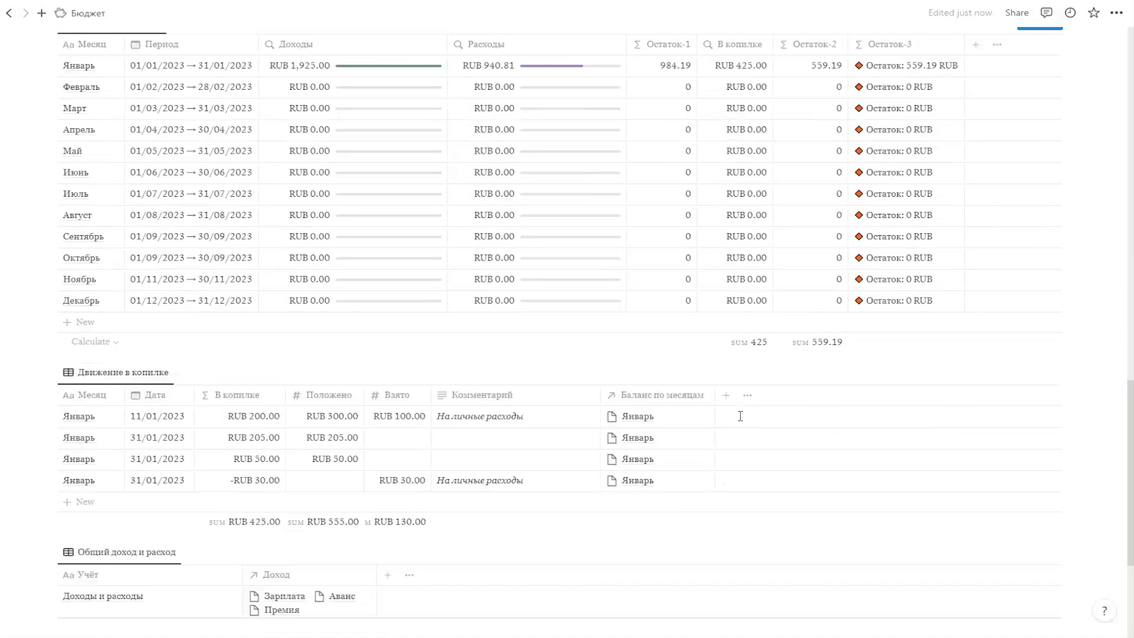
pyautogui.click(389, 344)
pyautogui.click(942, 435)
pyautogui.click(927, 476)
pyautogui.click(975, 494)
# Link every January expense entry to "Доходы и расходы" in the Расход table's "Общий доход и расход" column, including the rows not yet loaded.
pyautogui.scroll(15, 530, 440)
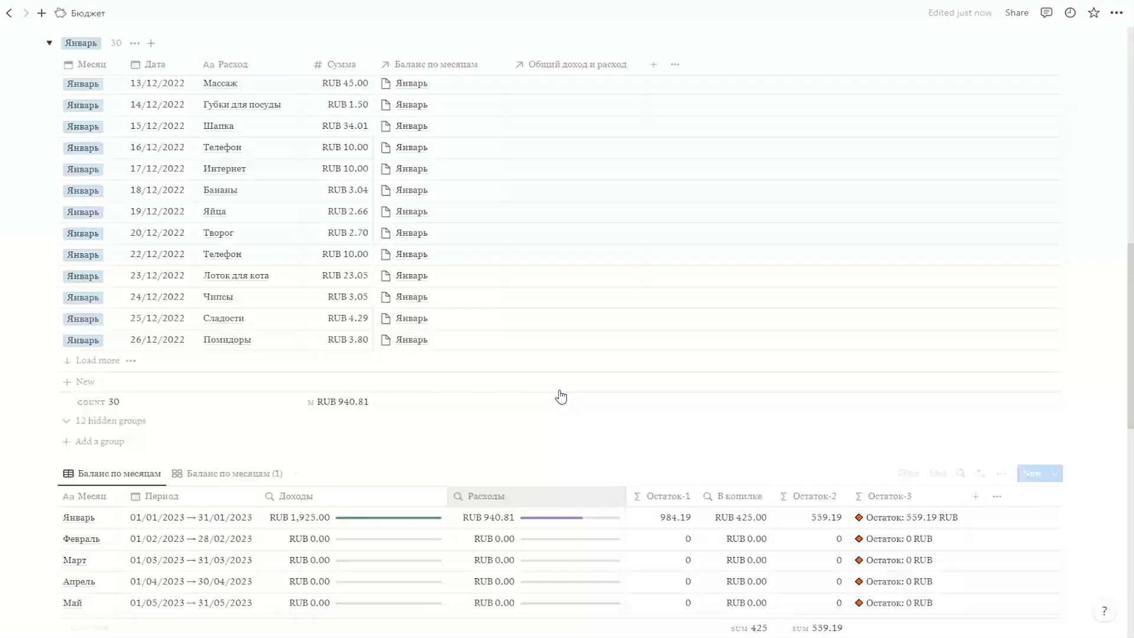
pyautogui.click(576, 331)
pyautogui.click(556, 370)
pyautogui.click(636, 335)
pyautogui.press('Escape')
pyautogui.scroll(-10, 635, 420)
pyautogui.moveTo(643, 341); pyautogui.dragTo(637, 566)
pyautogui.click(585, 431)
pyautogui.click(1084, 499)
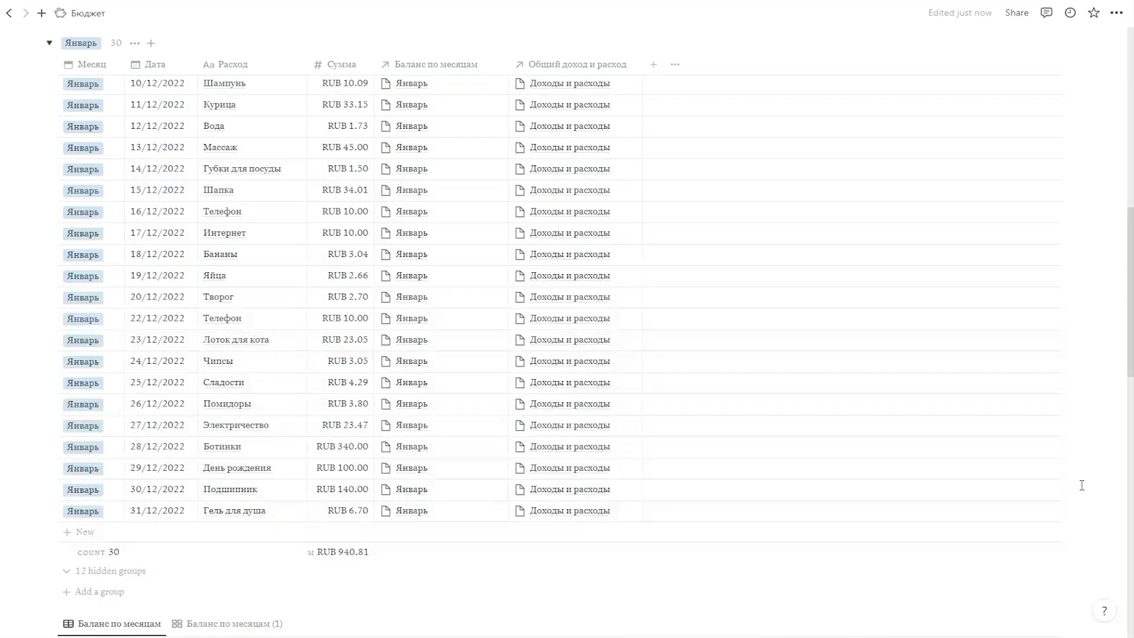
# Hide the Доход and Расход relation columns in the "Общий доход и расход" view.
pyautogui.scroll(-13, 983, 451)
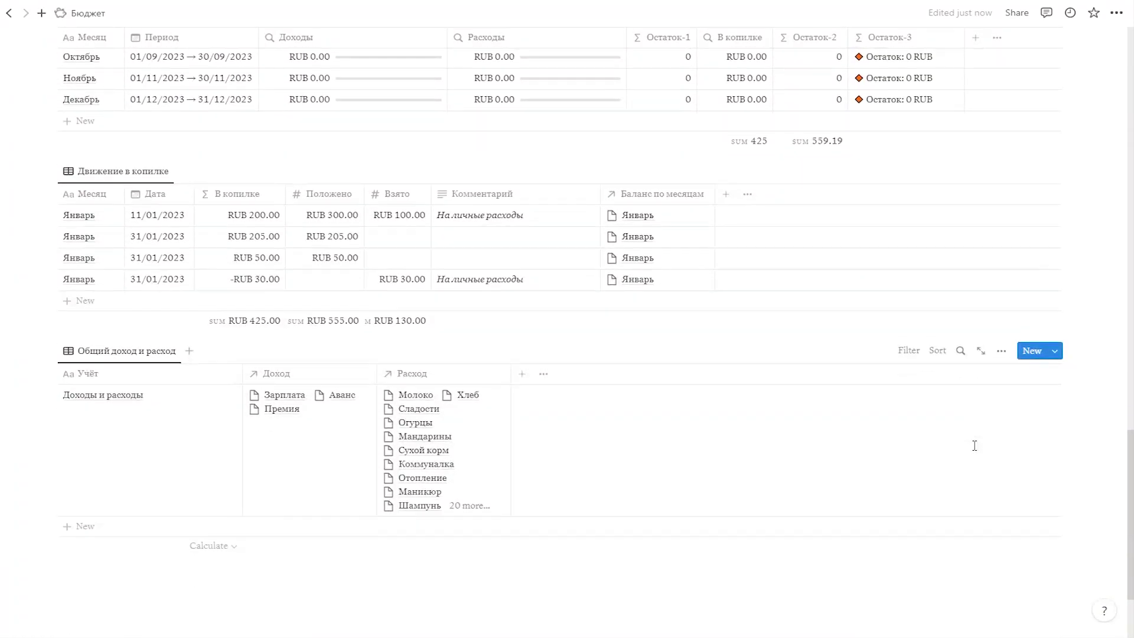
pyautogui.scroll(-2, 975, 446)
pyautogui.click(279, 297)
pyautogui.click(294, 450)
pyautogui.click(279, 298)
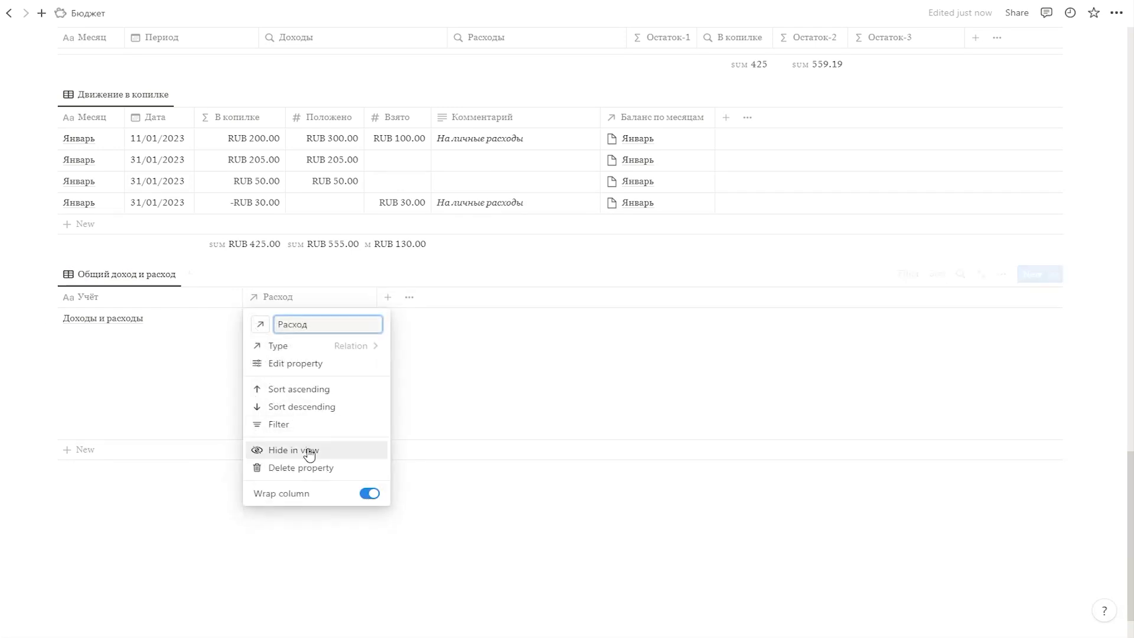
pyautogui.click(294, 450)
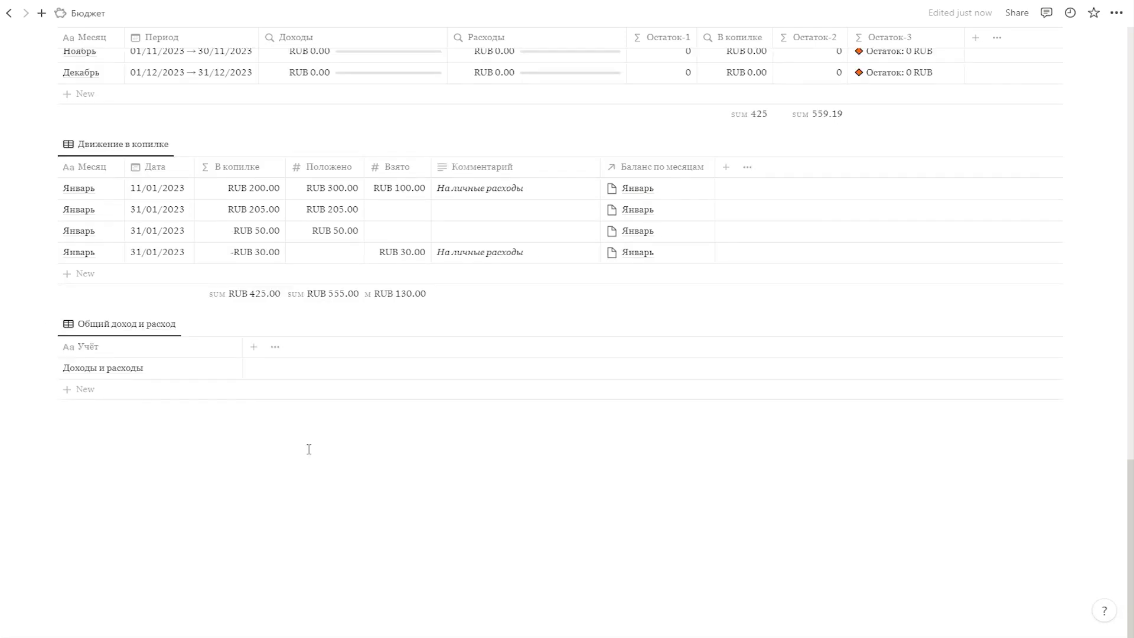
# Add a rollup column named "Доходы" to the "Общий доход и расход" table, based on the Доход relation.
pyautogui.click(253, 346)
pyautogui.scroll(-2, 950, 465)
pyautogui.scroll(-1, 950, 465)
pyautogui.click(920, 524)
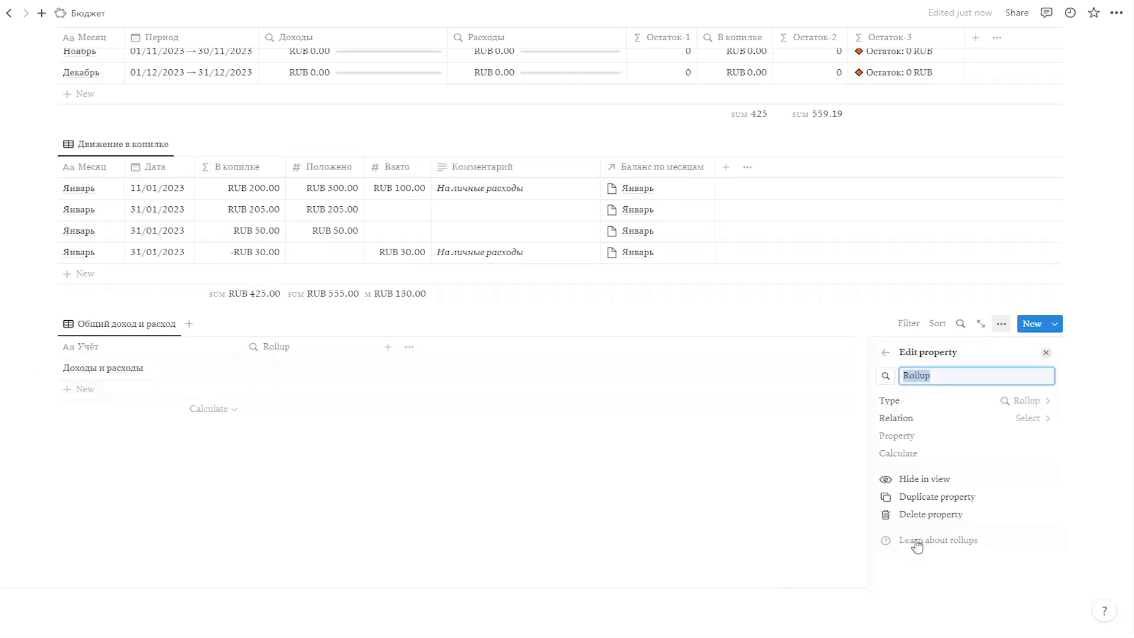
pyautogui.write('Доходы')
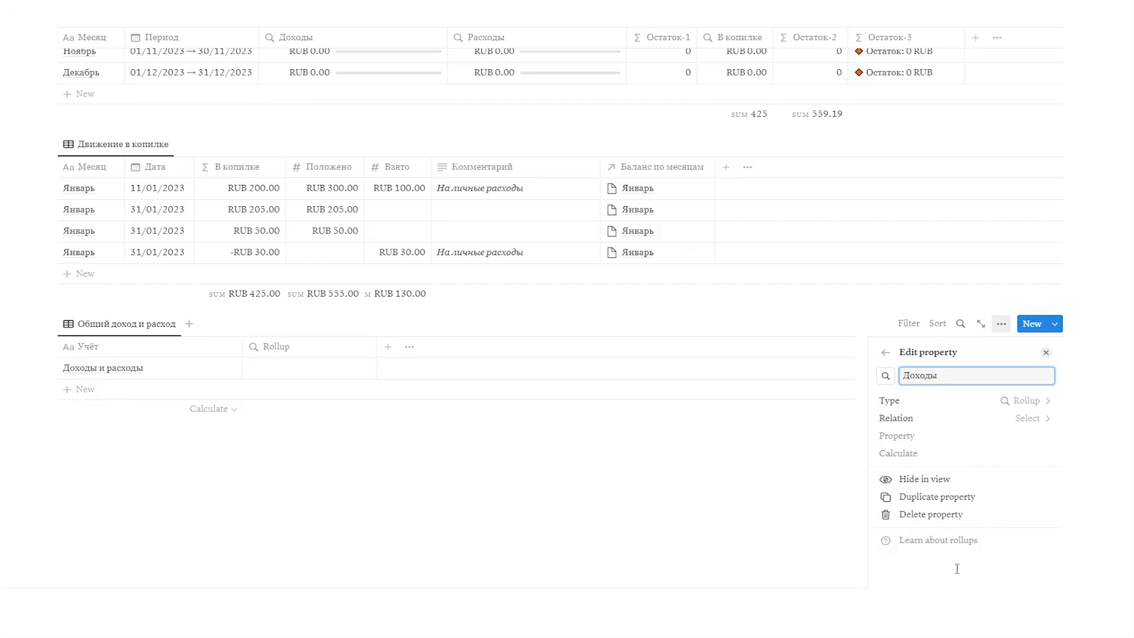
pyautogui.click(875, 421)
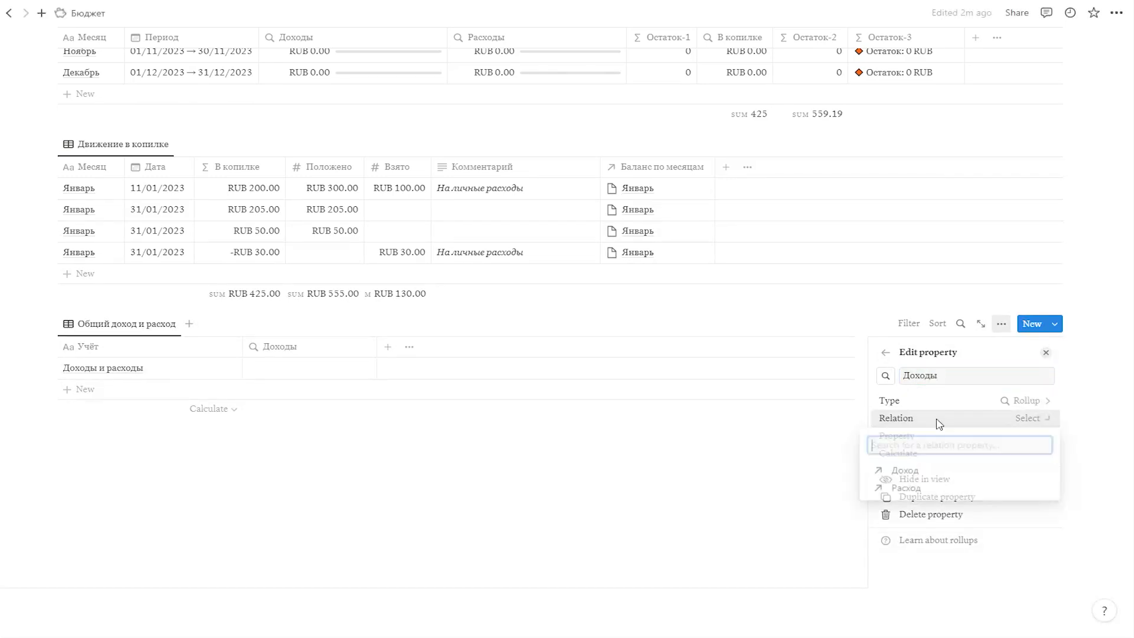
pyautogui.click(910, 471)
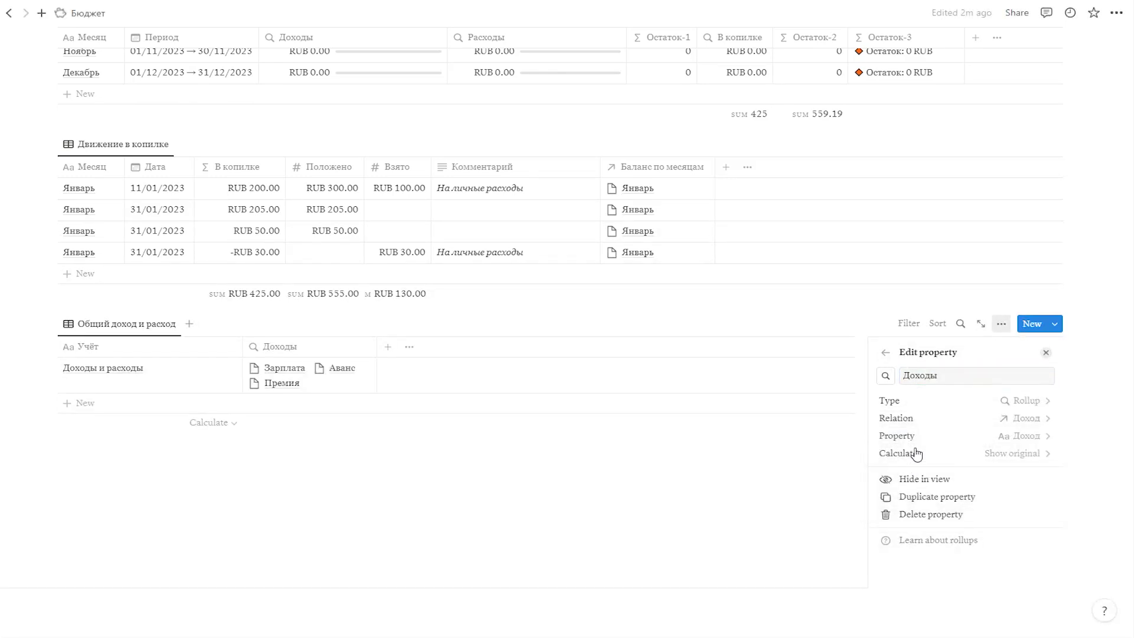
# Set the Доходы rollup to the Sum of Сумма displayed as a bar, and widen the column to fit the amount.
pyautogui.click(919, 438)
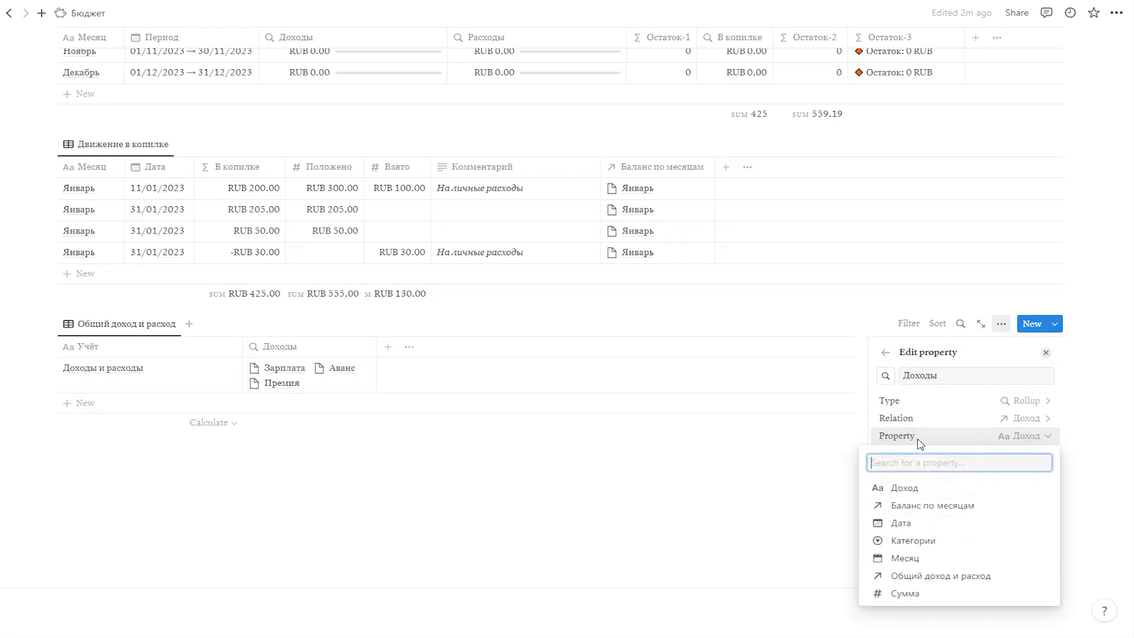
pyautogui.click(903, 594)
pyautogui.click(967, 456)
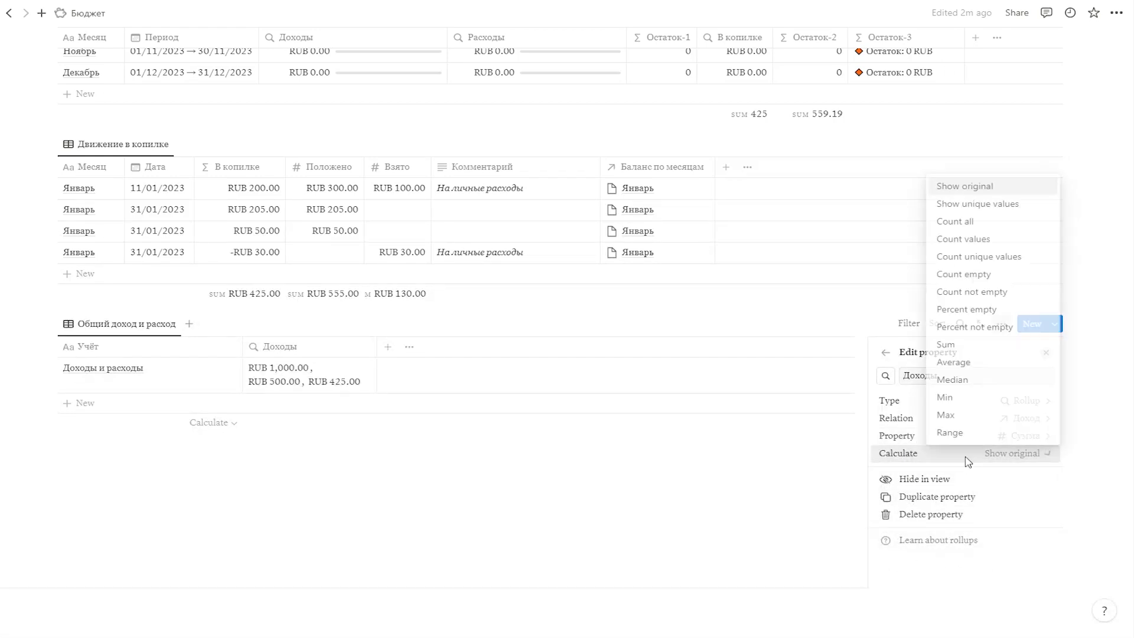
pyautogui.click(964, 345)
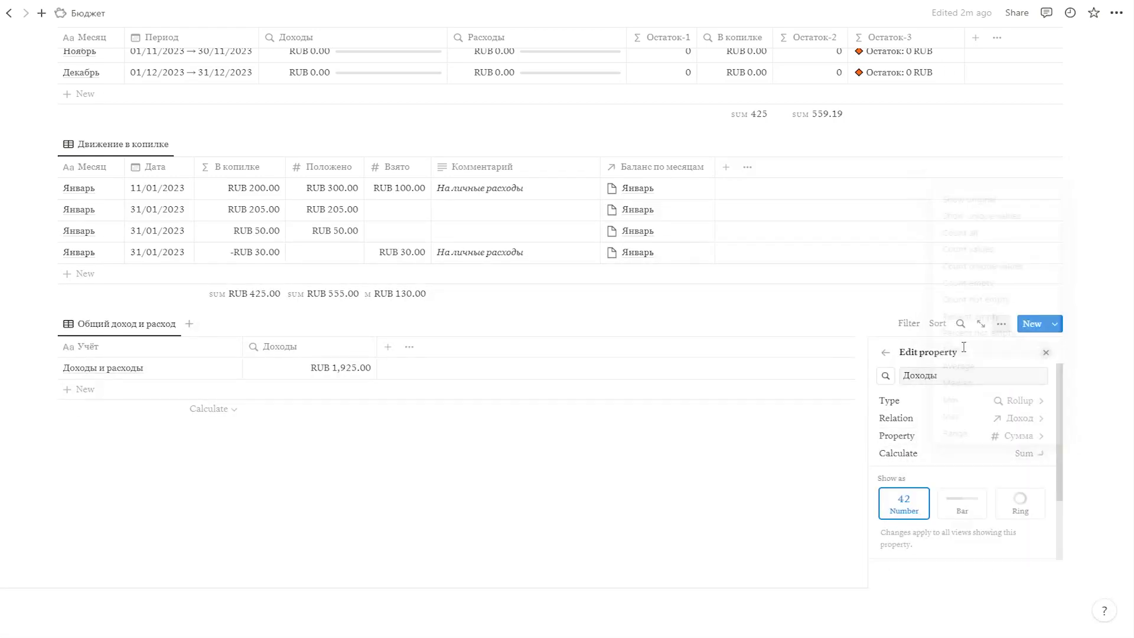
pyautogui.click(967, 508)
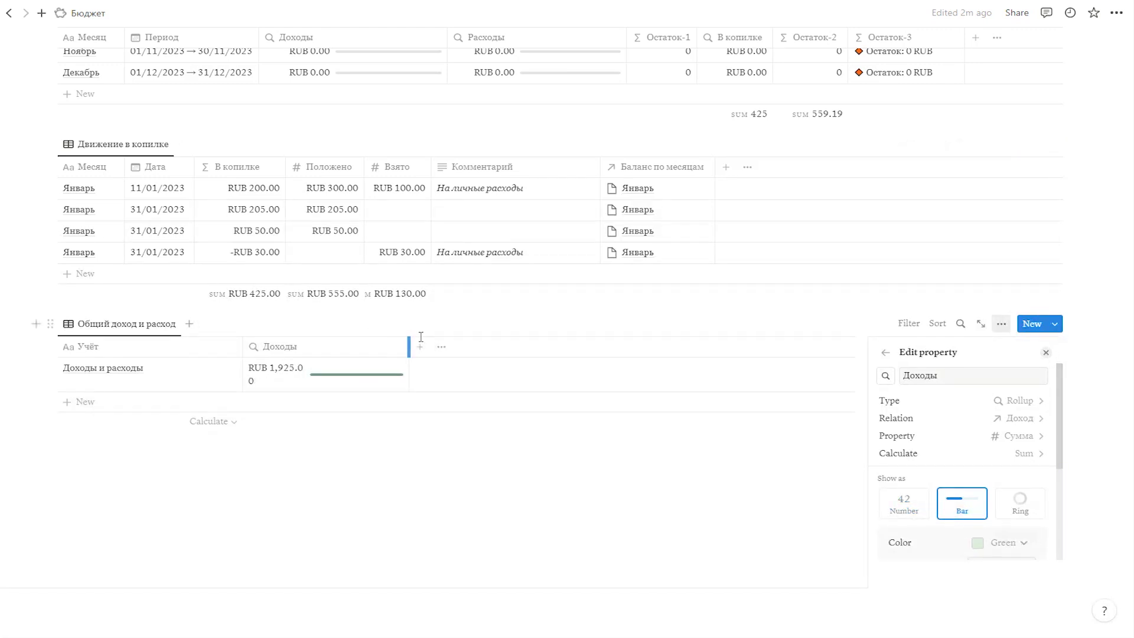
pyautogui.moveTo(415, 337); pyautogui.dragTo(425, 342)
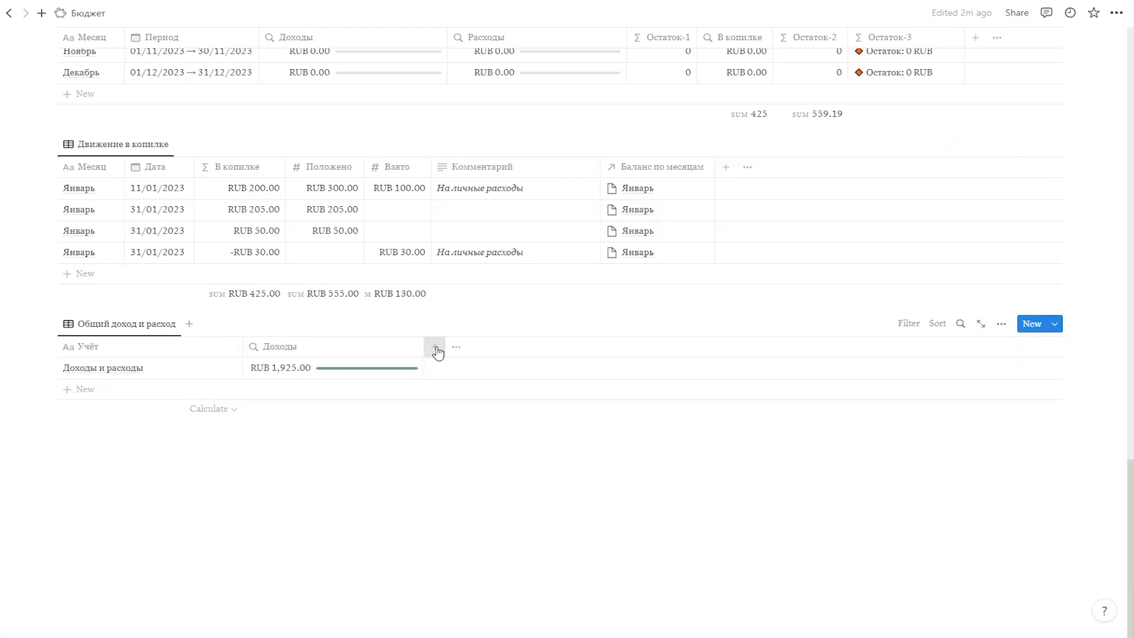
# Add a second rollup column named "Расходы" beside Доходы, based on the Расход relation.
pyautogui.click(436, 348)
pyautogui.scroll(-3, 874, 466)
pyautogui.click(898, 522)
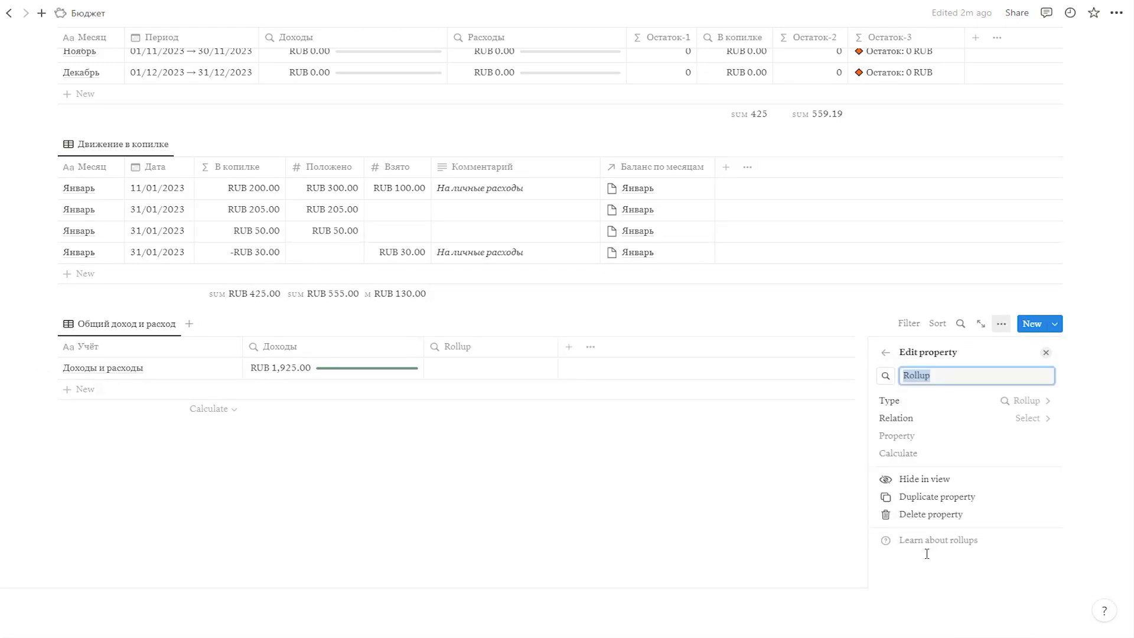
pyautogui.write('Расходы')
pyautogui.click(951, 418)
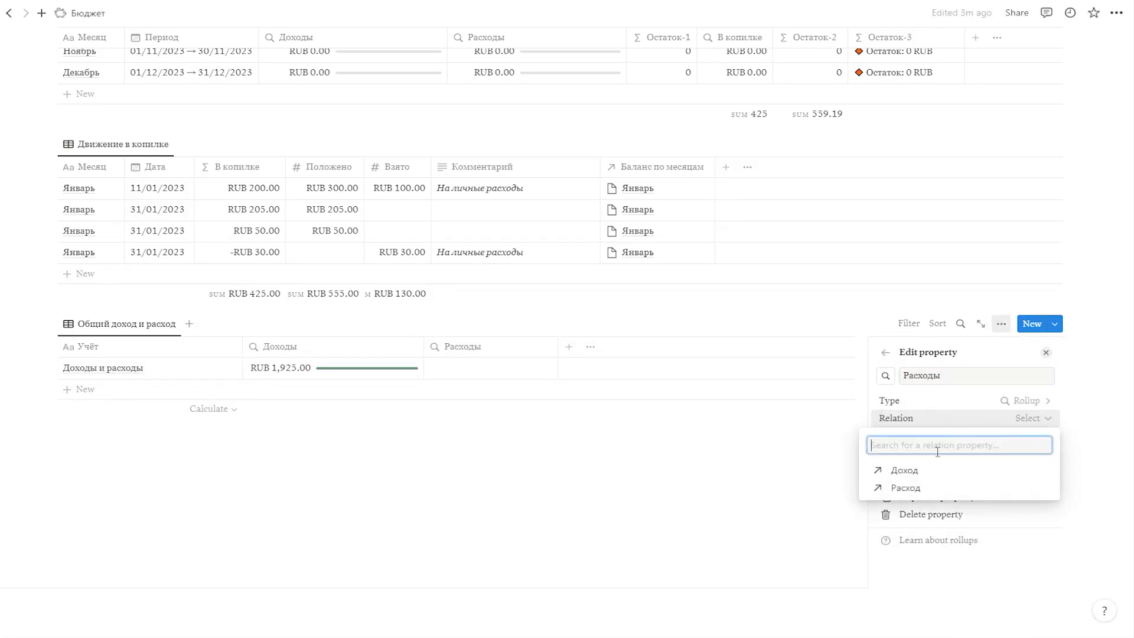
pyautogui.click(906, 488)
# Set the Расходы rollup in "Общий доход и расход" to calculate the Sum of the Сумма property.
pyautogui.click(1025, 435)
pyautogui.click(925, 577)
pyautogui.click(1008, 453)
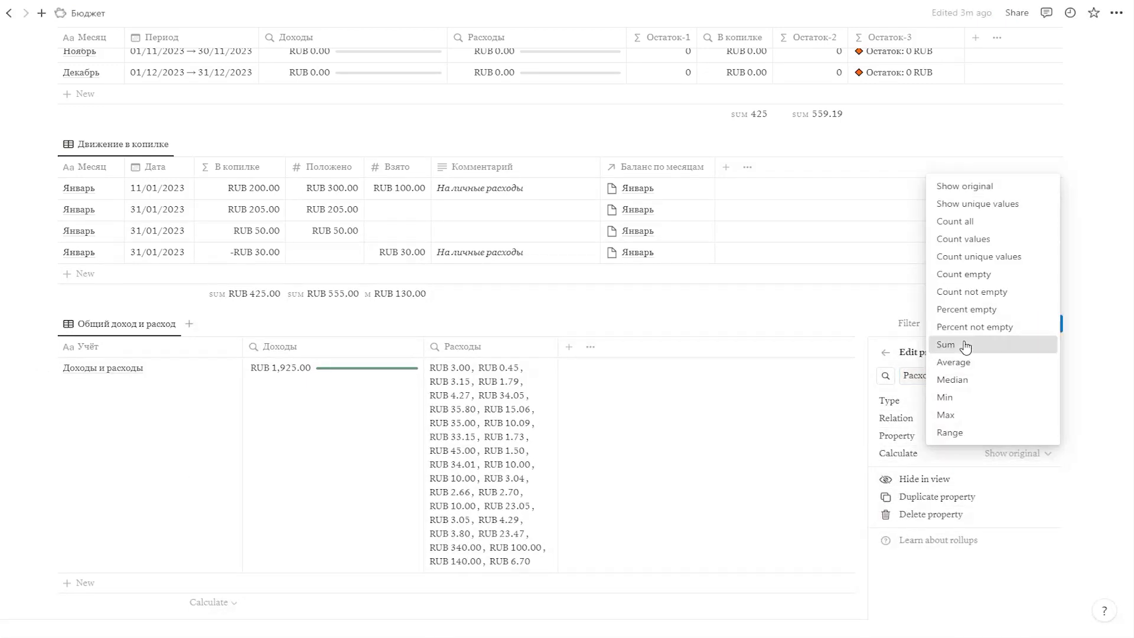
pyautogui.click(966, 346)
# Display the Расходы rollup as a purple bar and widen its column to fit the amount.
pyautogui.click(956, 509)
pyautogui.click(1015, 414)
pyautogui.click(981, 579)
pyautogui.click(557, 347)
pyautogui.moveTo(557, 347); pyautogui.dragTo(597, 345)
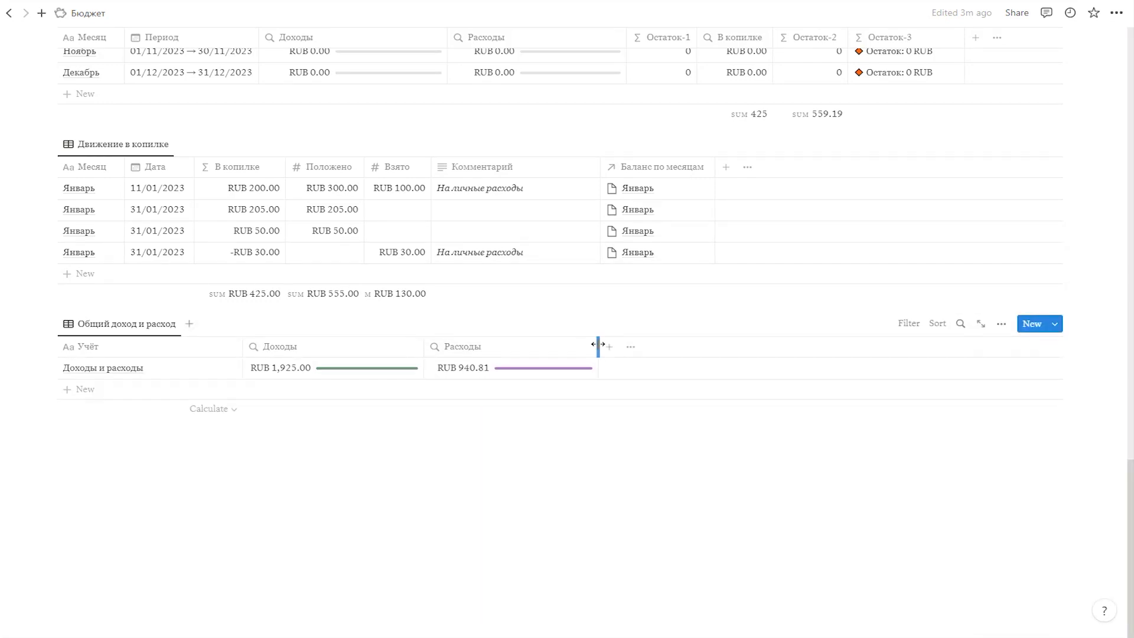
# Switch the "Общий доход и расход" view from table to Gallery layout.
pyautogui.click(144, 329)
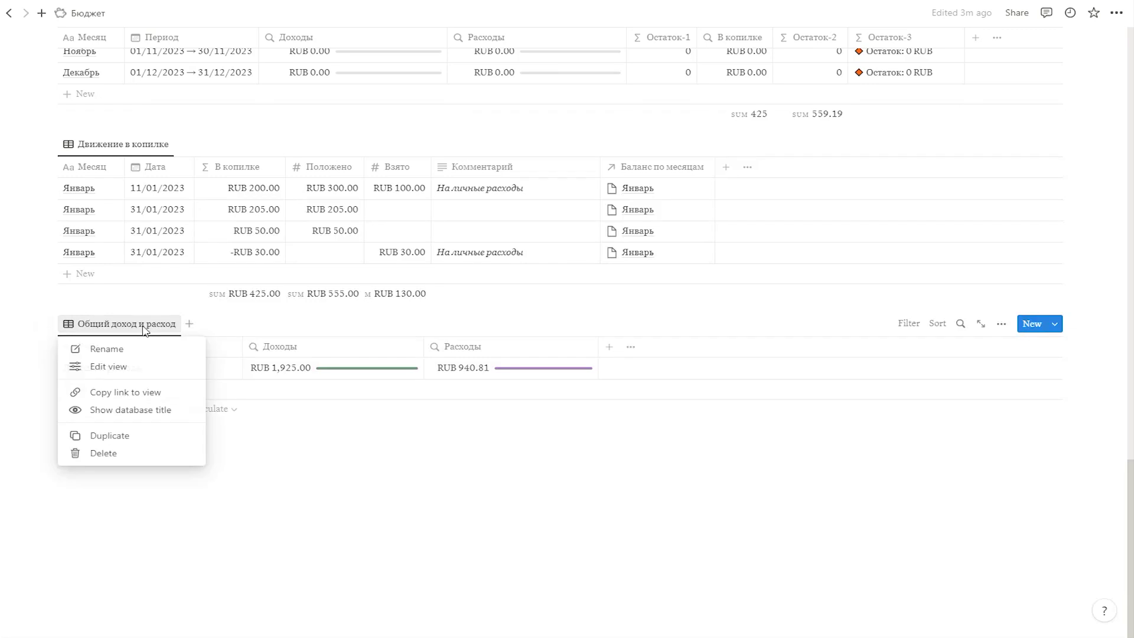
pyautogui.click(126, 372)
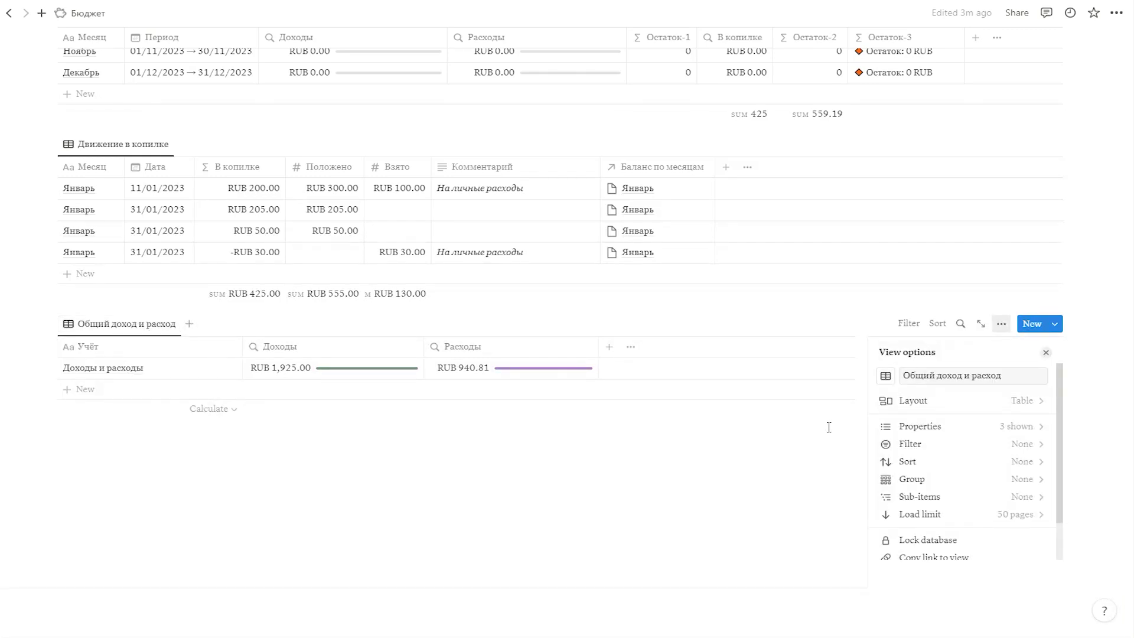
pyautogui.click(931, 401)
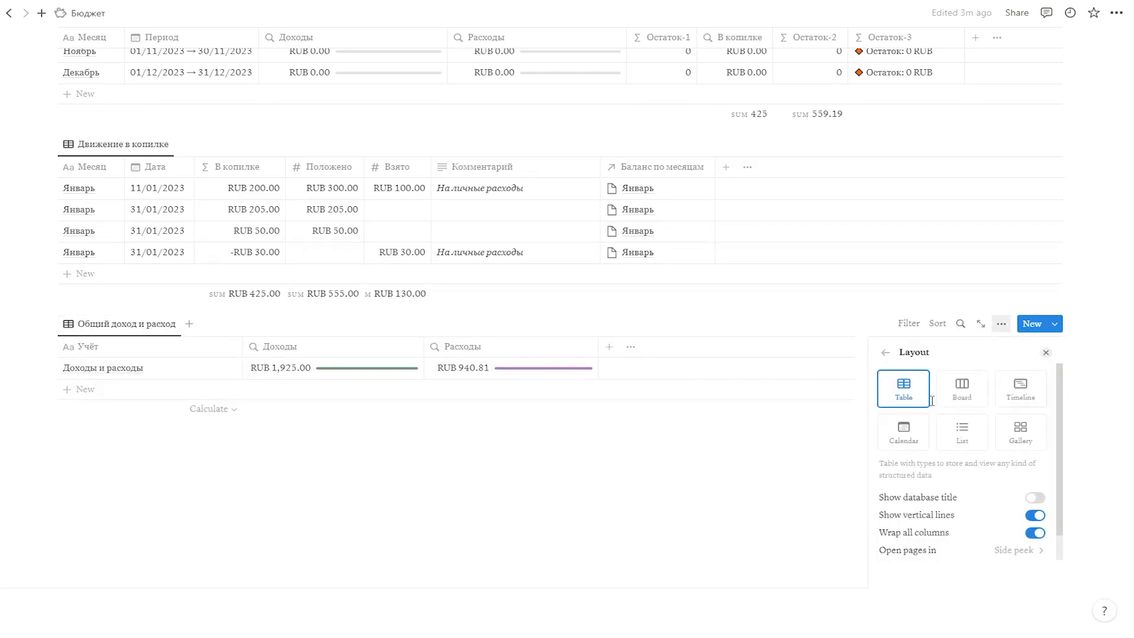
pyautogui.click(1019, 443)
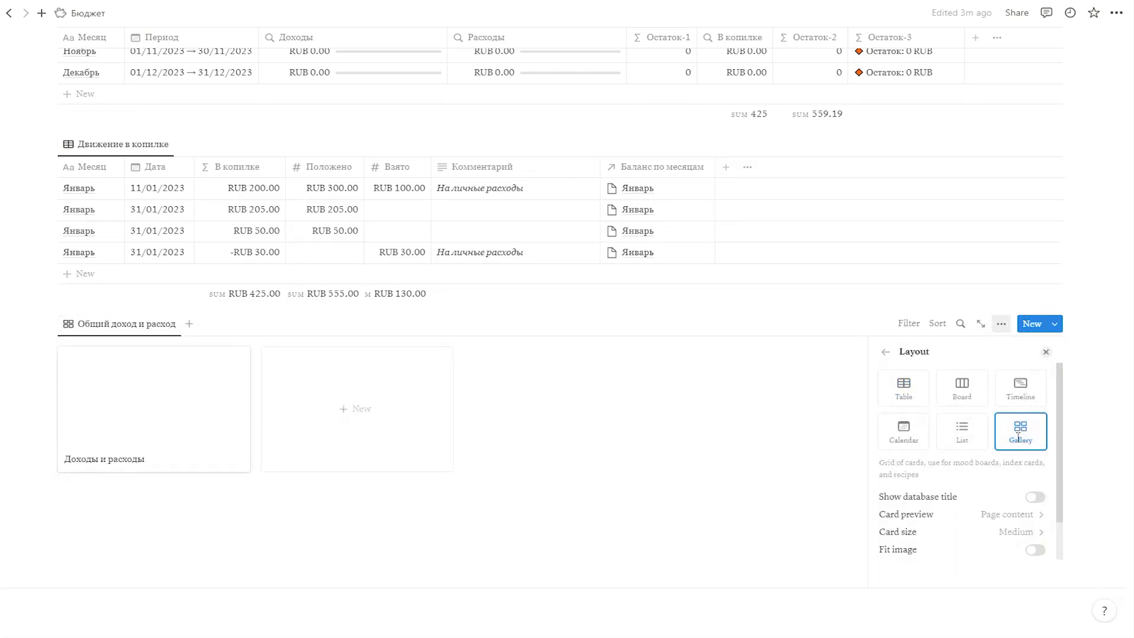
# Set the gallery's card preview to Page cover and keep the card size at Medium.
pyautogui.click(978, 514)
pyautogui.click(944, 558)
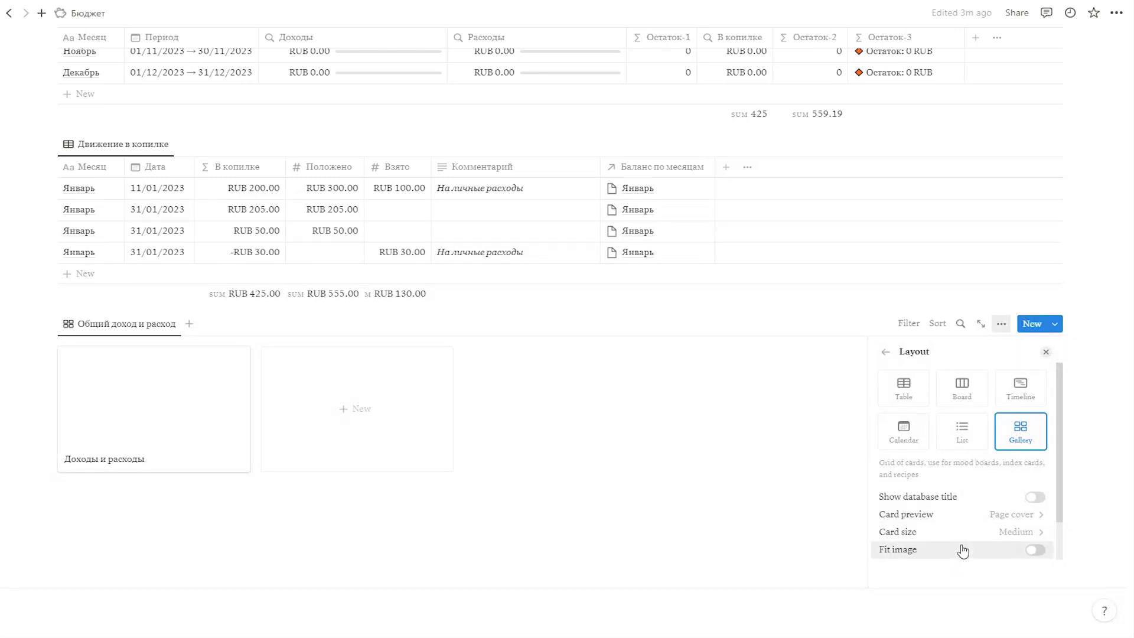
pyautogui.scroll(-1, 964, 551)
pyautogui.click(920, 488)
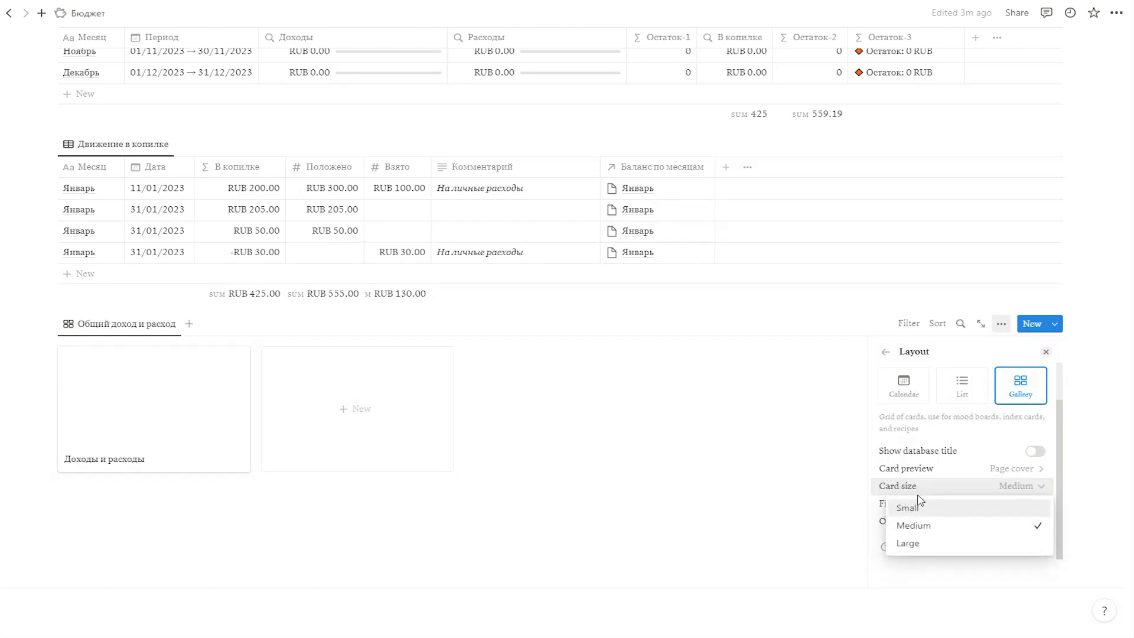
pyautogui.click(917, 526)
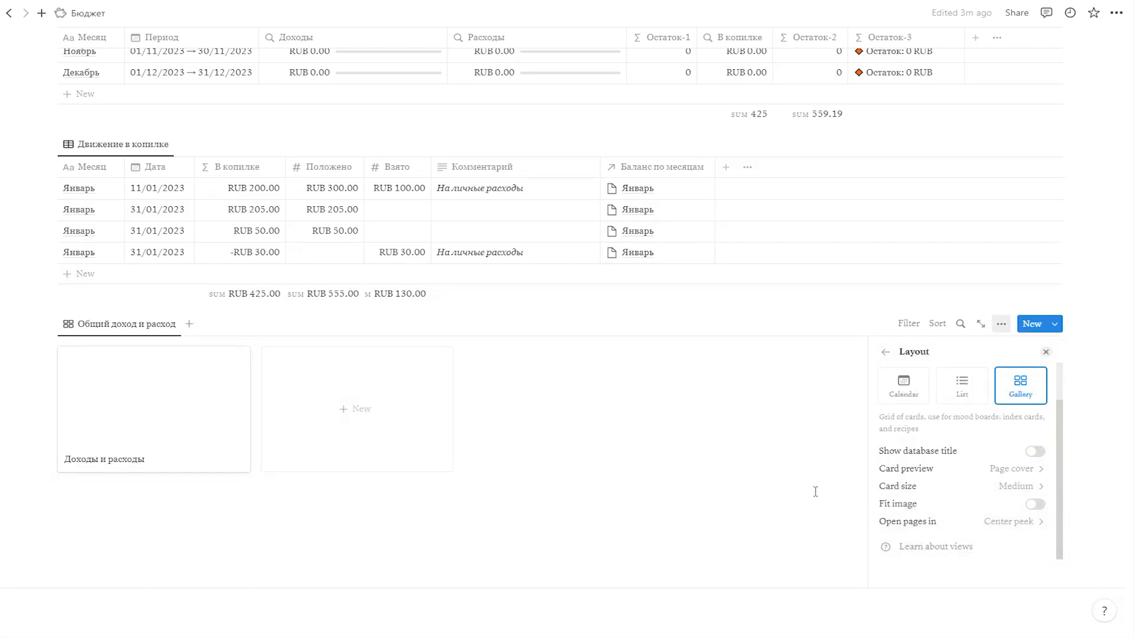
# Hide the Учёт title on the gallery card and show the Доходы and Расходы properties.
pyautogui.click(891, 356)
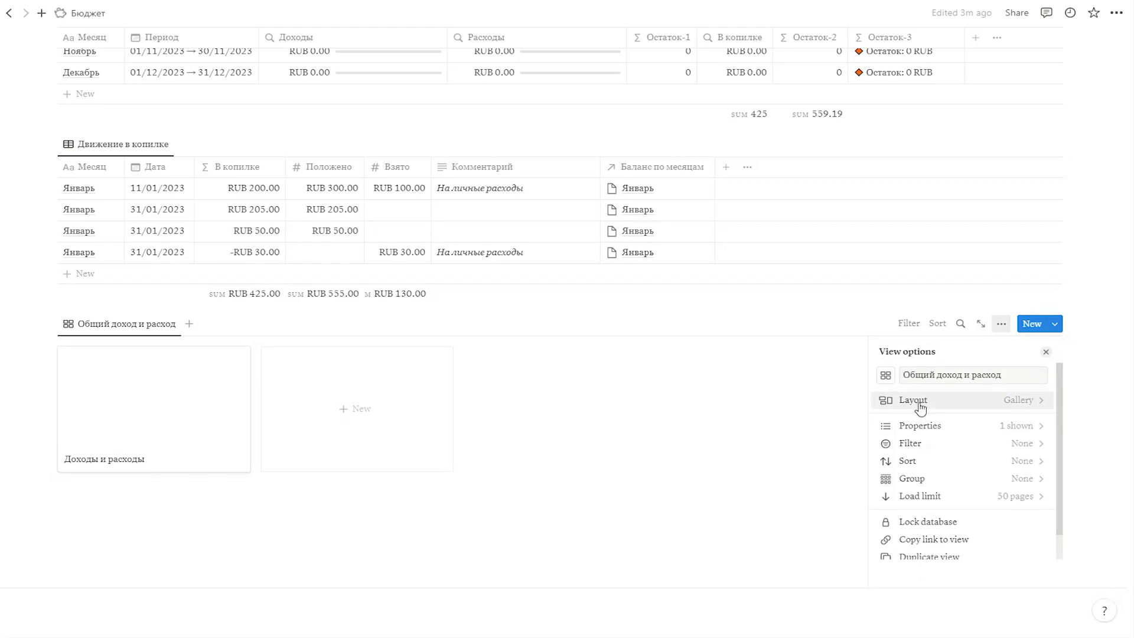
pyautogui.click(923, 425)
pyautogui.click(1026, 422)
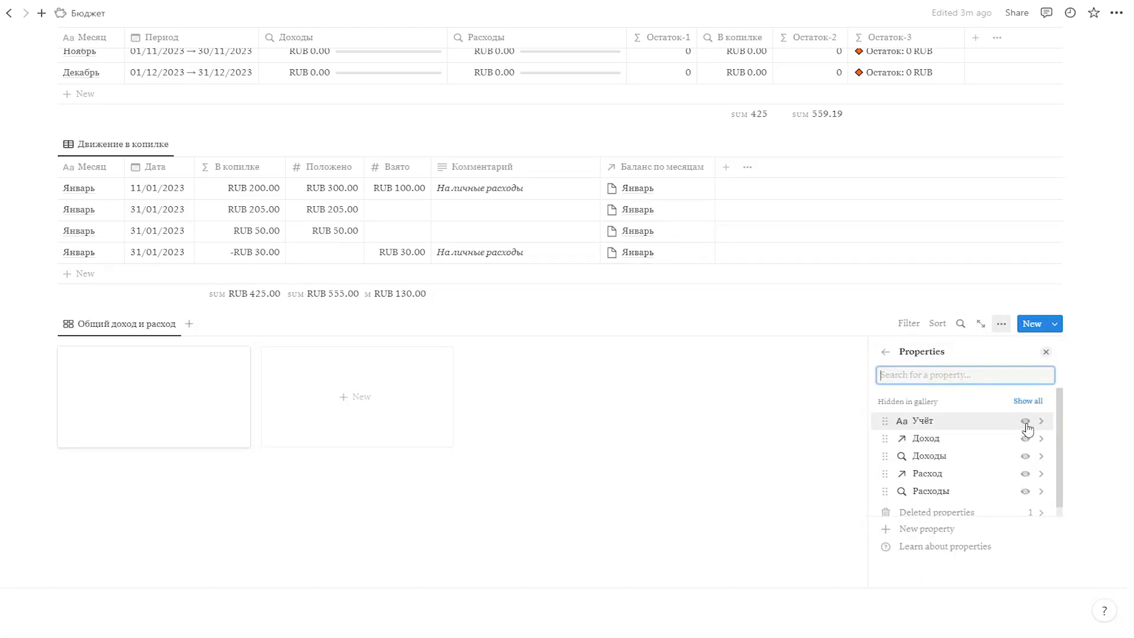
pyautogui.click(1027, 456)
pyautogui.scroll(-1, 1027, 495)
pyautogui.click(1027, 483)
pyautogui.click(642, 385)
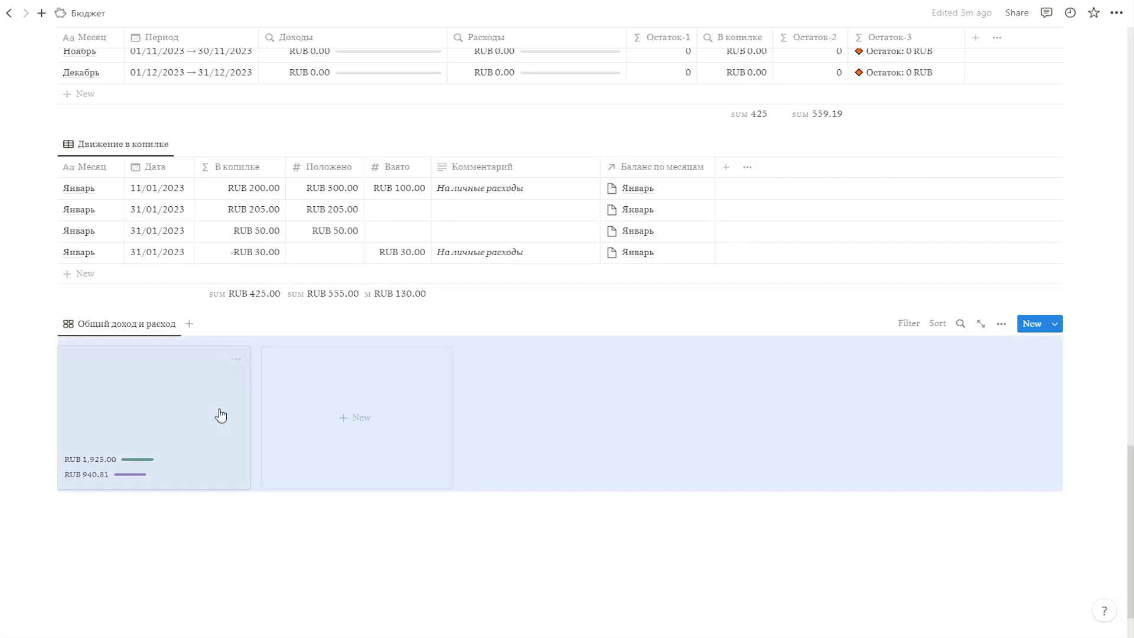
# Add a cover to the "Доходы и расходы" card and change it to the close-up banknote portrait image.
pyautogui.click(148, 409)
pyautogui.click(334, 102)
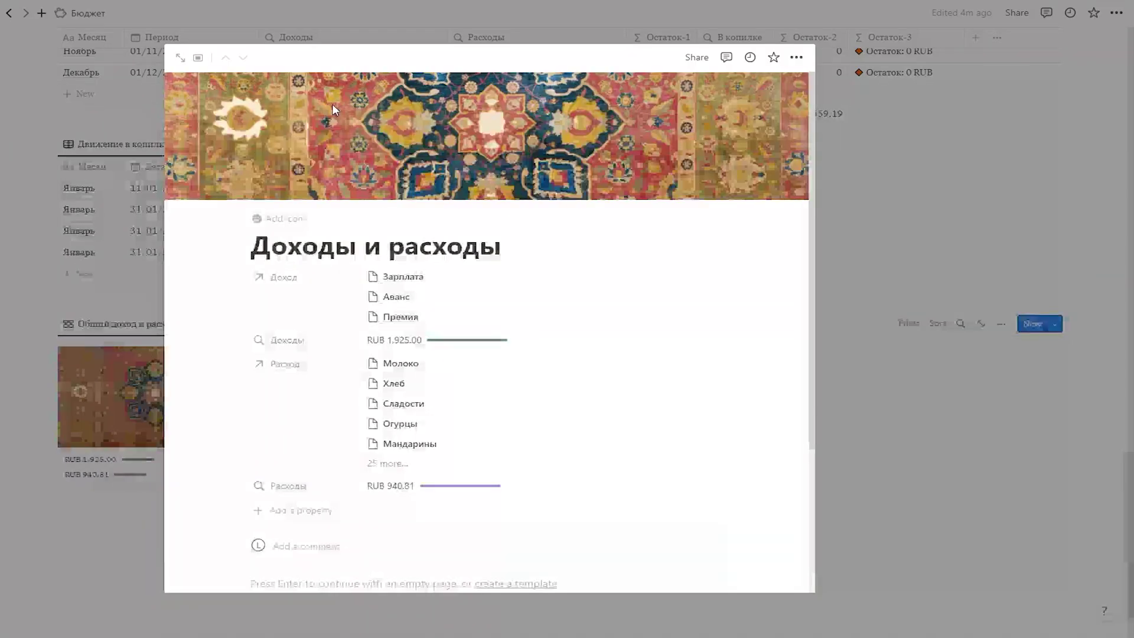
pyautogui.click(618, 188)
pyautogui.click(506, 210)
pyautogui.click(576, 244)
pyautogui.click(285, 100)
pyautogui.doubleClick(286, 106)
pyautogui.press('Escape')
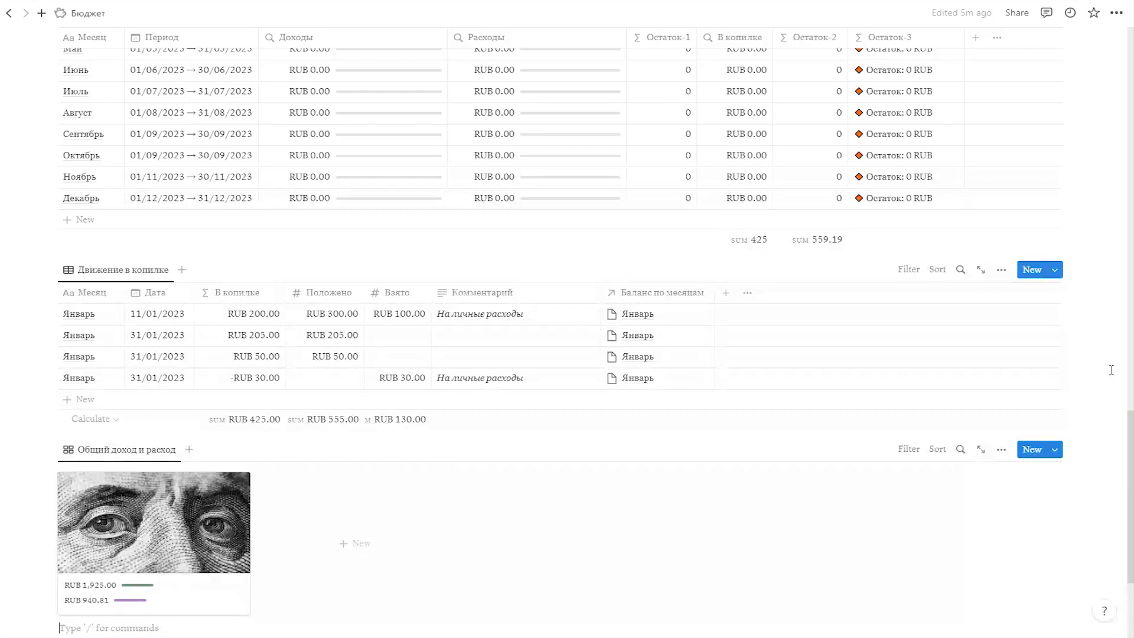
# Collapse the Январь groups in the Расход and Доход tables.
pyautogui.scroll(8, 671, 380)
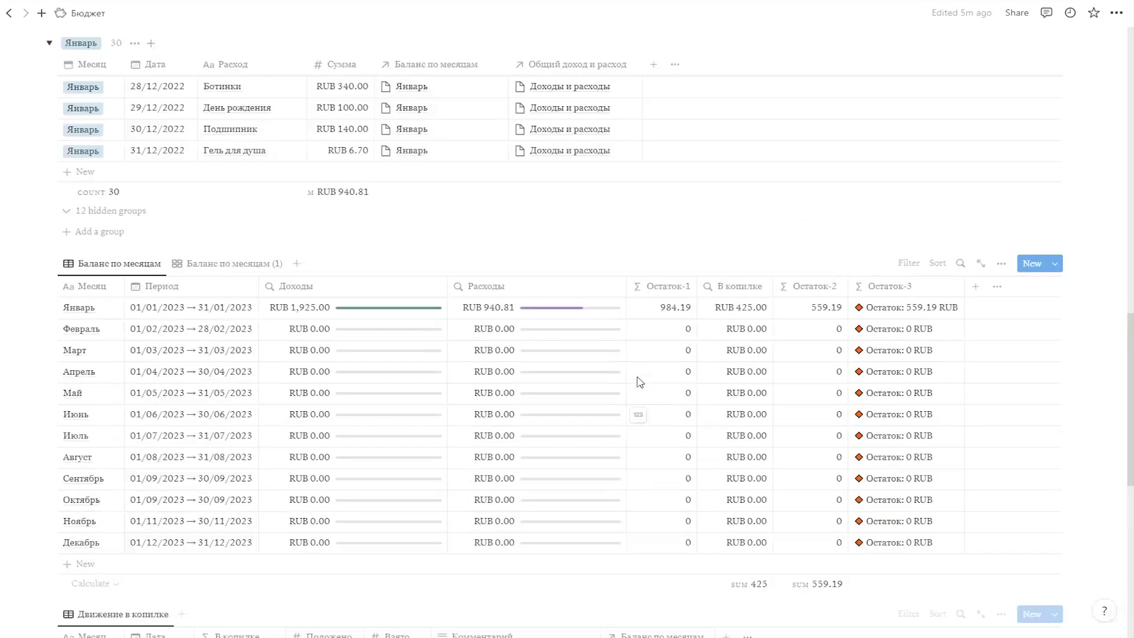
pyautogui.scroll(9, 577, 386)
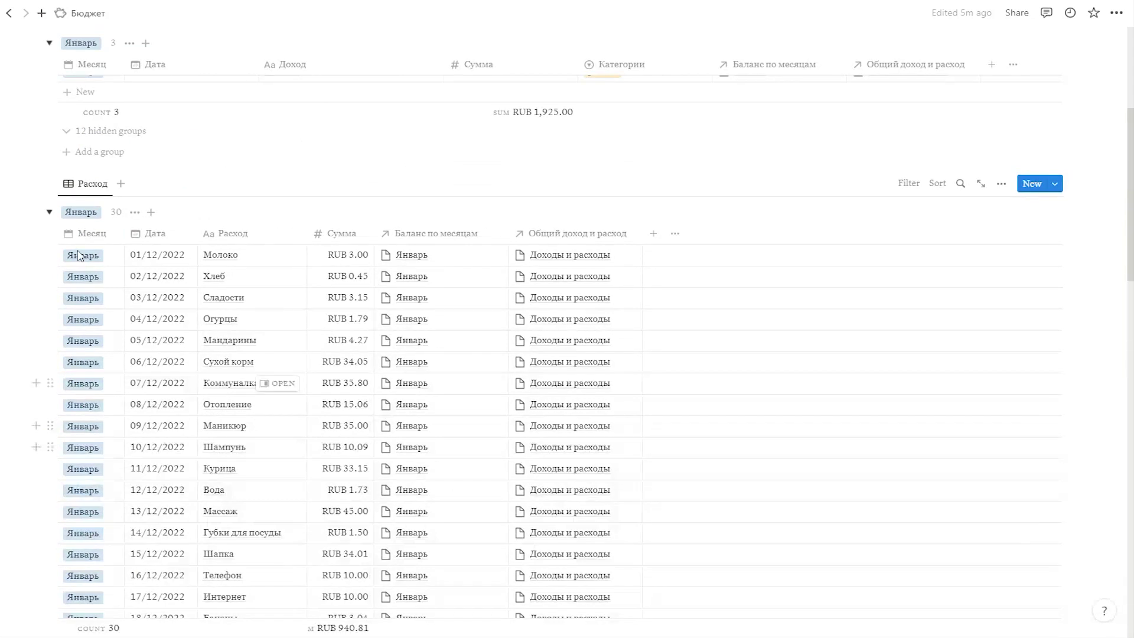
pyautogui.click(50, 213)
pyautogui.scroll(5, 52, 220)
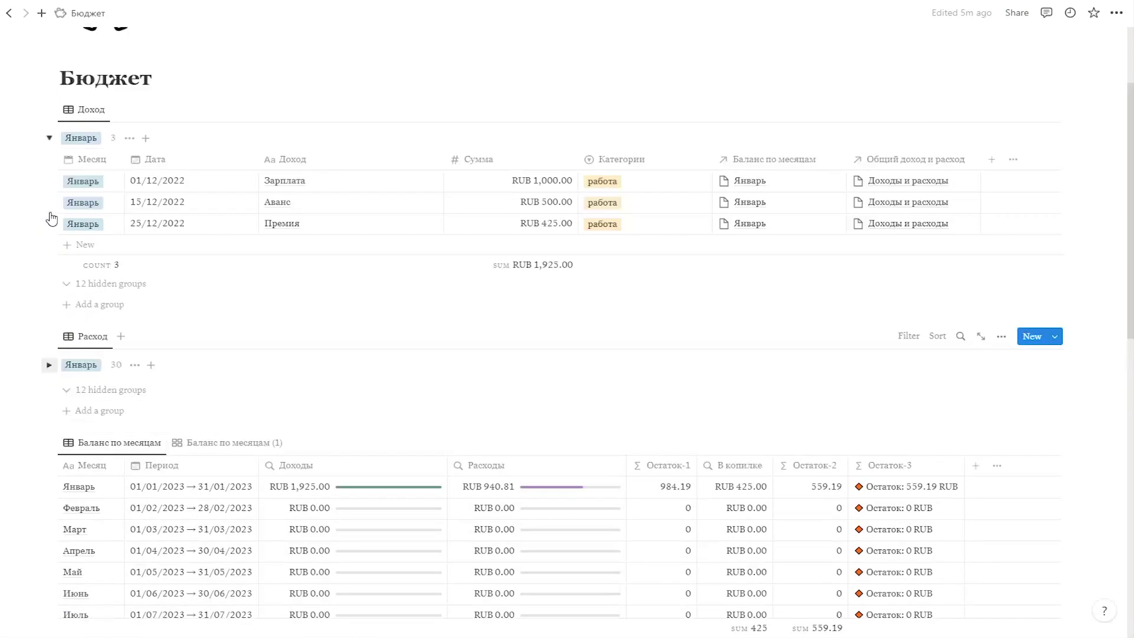
pyautogui.click(49, 272)
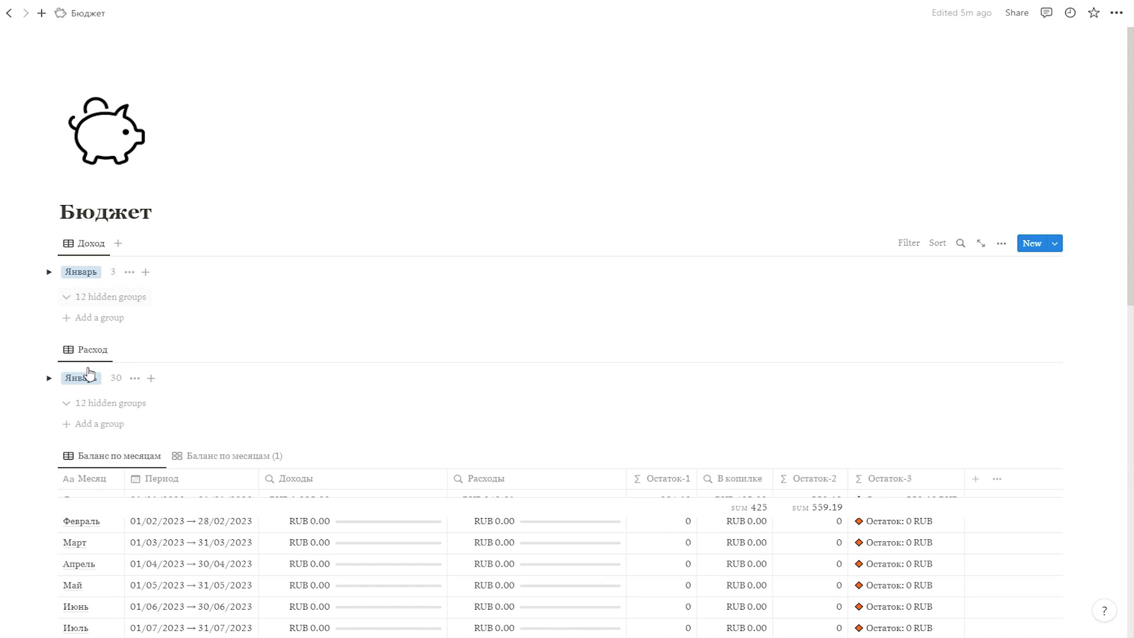
# Unhide the Февраль group in the Доход table and fold the list of hidden groups.
pyautogui.click(69, 297)
pyautogui.click(134, 326)
pyautogui.click(133, 347)
pyautogui.click(89, 406)
pyautogui.scroll(-2, 65, 390)
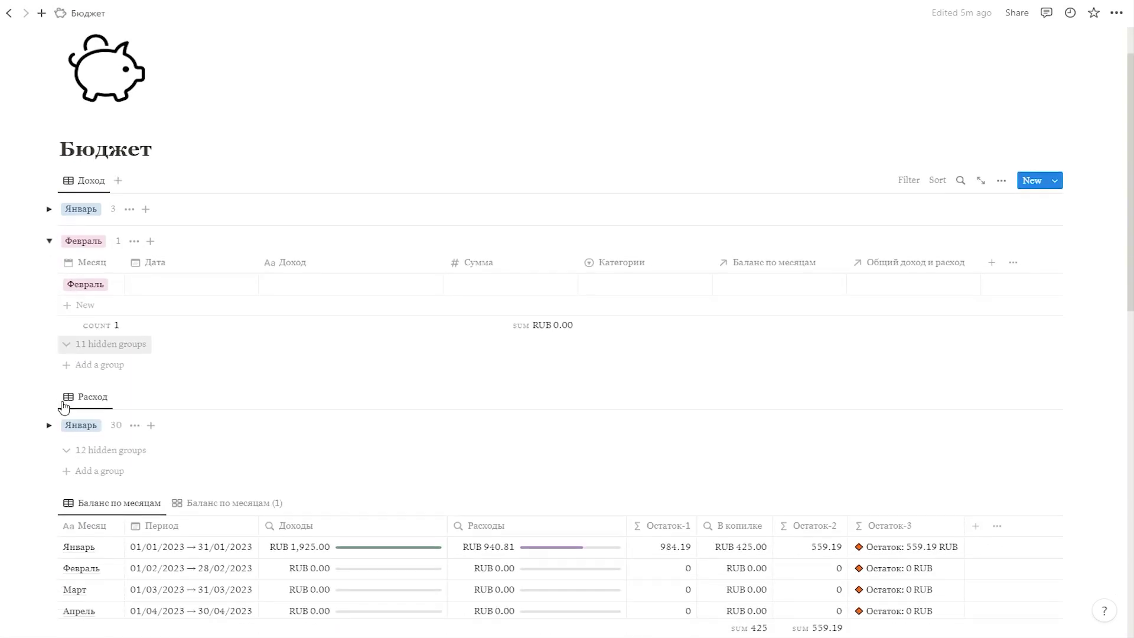
# Unhide the Февраль group in the Расход table and fold the list of hidden groups.
pyautogui.click(68, 387)
pyautogui.click(135, 417)
pyautogui.click(127, 174)
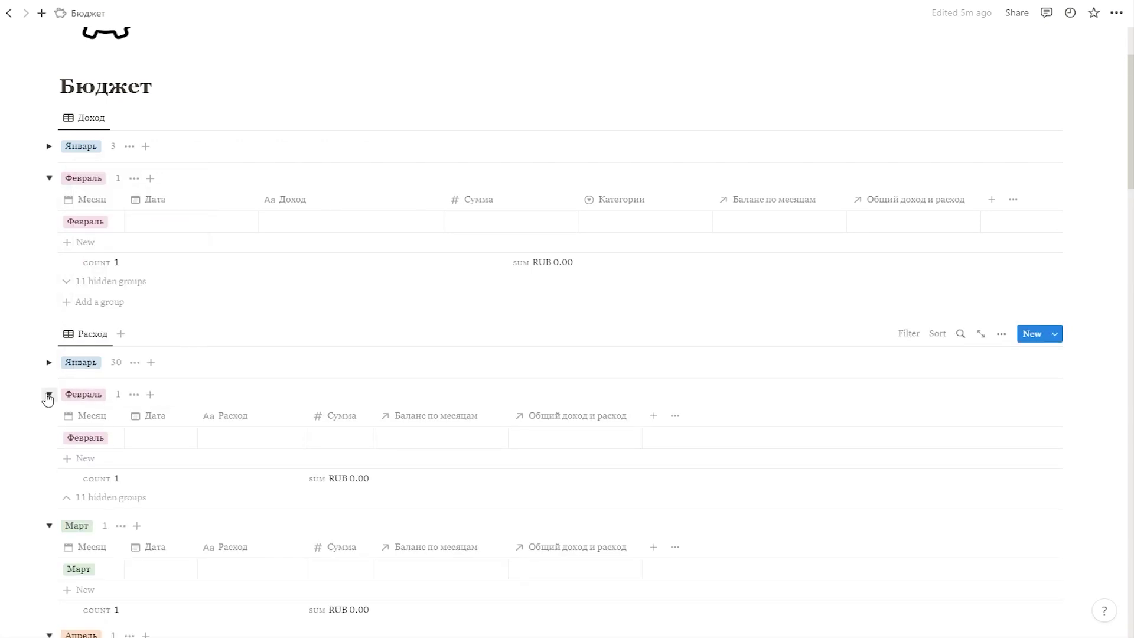
pyautogui.click(89, 498)
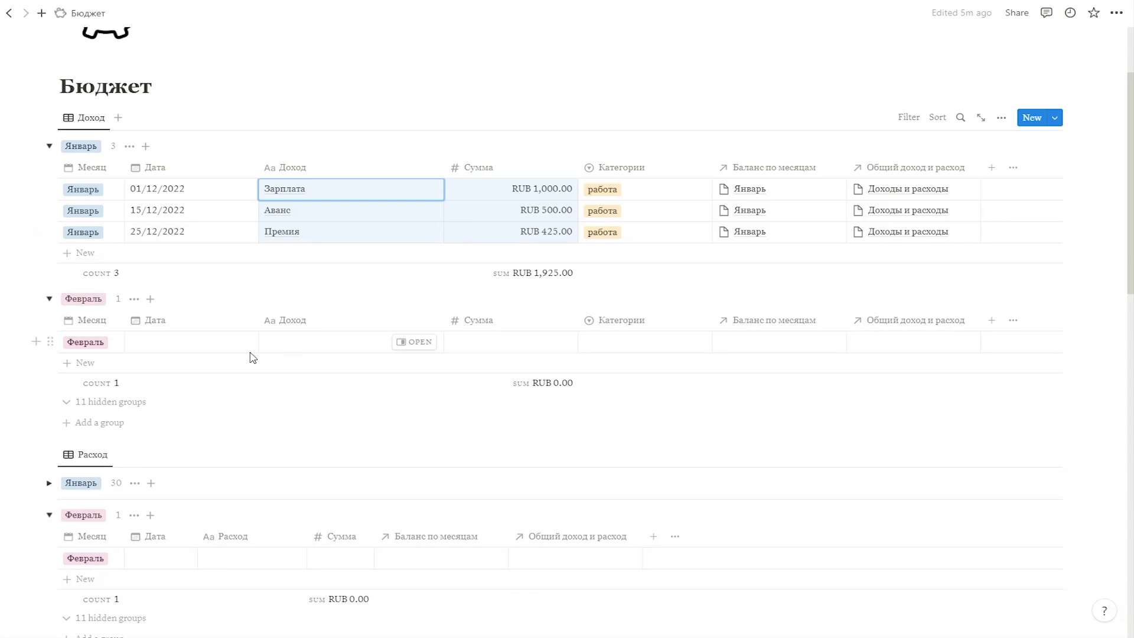
# Paste January's income names and amounts into the Февраль group of Доход and fill the category работа down its three rows.
pyautogui.click(298, 362)
pyautogui.hotkey('ctrl', 'v')
pyautogui.moveTo(707, 352); pyautogui.dragTo(706, 382)
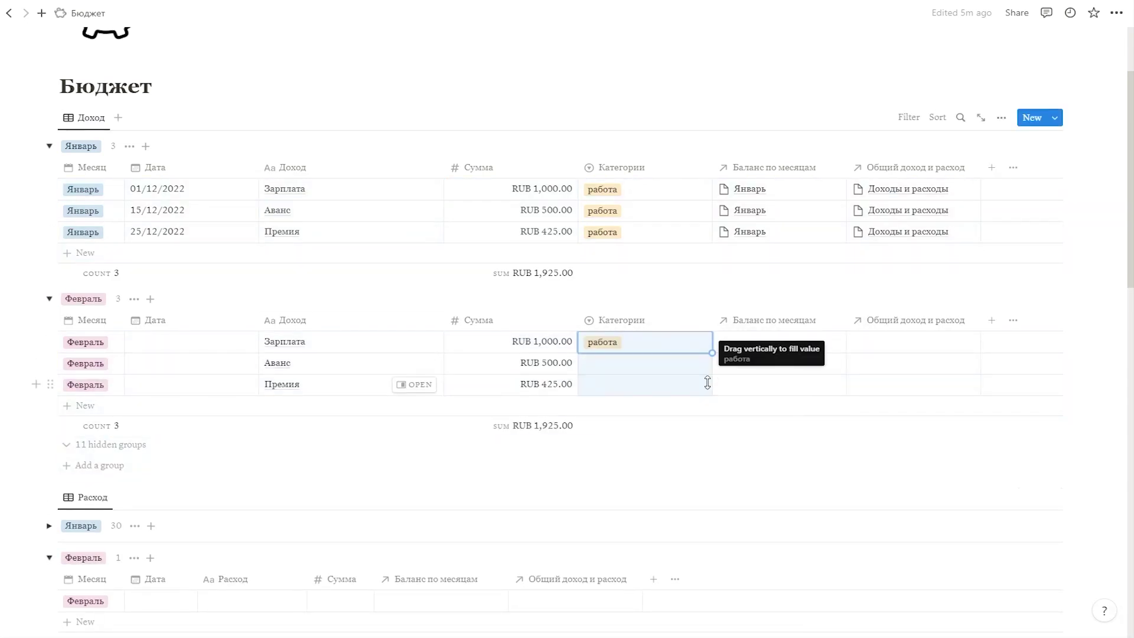
# Copy the expense names and amounts from Молоко onward in the Январь group of Расход into its Февраль group.
pyautogui.scroll(-5, 81, 322)
pyautogui.click(79, 313)
pyautogui.click(49, 212)
pyautogui.scroll(-1, 332, 213)
pyautogui.moveTo(298, 192); pyautogui.dragTo(322, 373)
pyautogui.scroll(-4, 322, 355)
pyautogui.hotkey('ctrl', 'c')
pyautogui.scroll(5, 322, 375)
pyautogui.click(49, 211)
pyautogui.moveTo(236, 286); pyautogui.dragTo(329, 309)
pyautogui.hotkey('ctrl', 'v')
# Set the first Февраль expense's date to 01/02/2023 and fill it down the group's rows.
pyautogui.click(160, 286)
pyautogui.click(277, 330)
pyautogui.click(278, 329)
pyautogui.click(194, 367)
pyautogui.press('Escape')
pyautogui.moveTo(197, 296); pyautogui.dragTo(183, 476)
pyautogui.scroll(5, 486, 236)
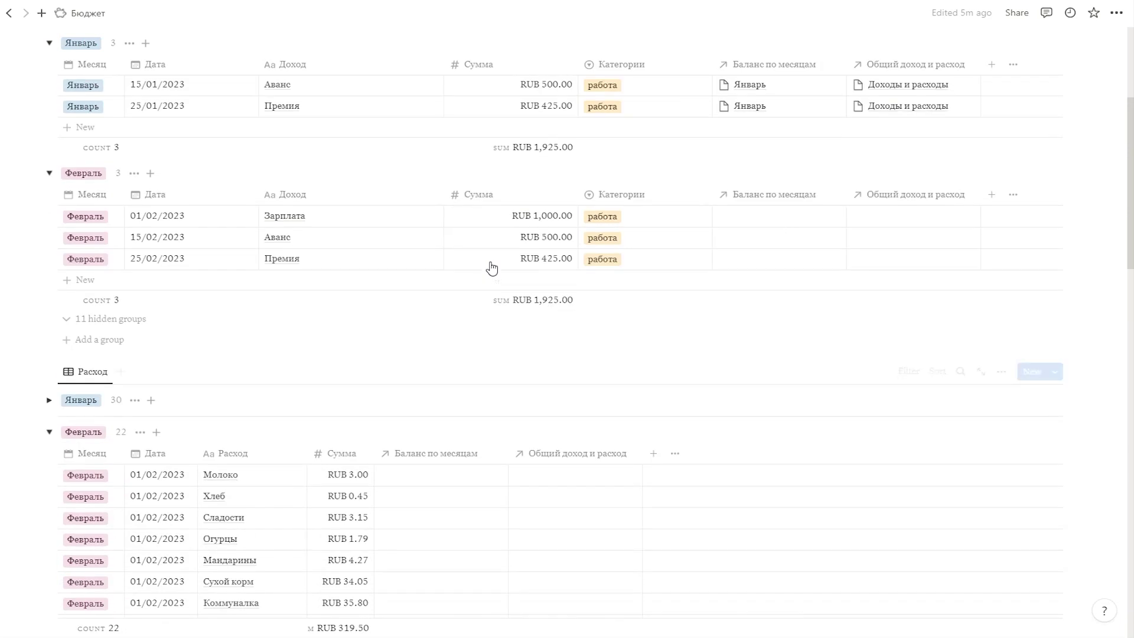
# Link the Февраль income rows to Февраль in the "Баланс по месяцам" relation, filling the value down.
pyautogui.click(767, 216)
pyautogui.scroll(-3, 765, 331)
pyautogui.click(765, 378)
pyautogui.moveTo(845, 228); pyautogui.dragTo(828, 263)
# Link the Февраль expense rows to Февраль in the "Баланс по месяцам" relation, filling the value down.
pyautogui.scroll(-2, 429, 354)
pyautogui.click(429, 355)
pyautogui.click(413, 523)
pyautogui.moveTo(507, 361); pyautogui.dragTo(619, 422)
# Link the Февраль expense rows to "Доходы и расходы" in the "Общий доход и расход" relation, filling the value down.
pyautogui.scroll(5, 619, 421)
pyautogui.click(579, 286)
pyautogui.click(608, 329)
pyautogui.moveTo(641, 295); pyautogui.dragTo(615, 425)
# Link the three Февраль income rows to "Доходы и расходы" in the "Общий доход и расход" relation.
pyautogui.scroll(5, 821, 297)
pyautogui.click(886, 332)
pyautogui.click(901, 383)
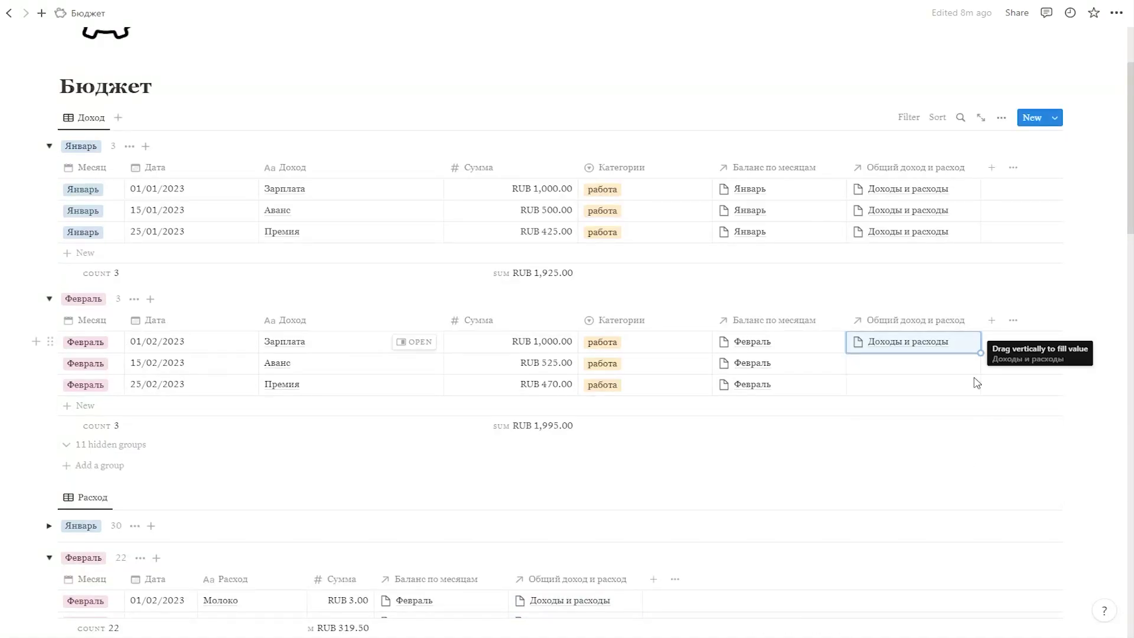
pyautogui.moveTo(975, 384); pyautogui.dragTo(969, 408)
# Move the "Баланс по месяцам" column beside Месяц in the "Движение в копилке" table and narrow it.
pyautogui.scroll(-6, 772, 339)
pyautogui.scroll(-9, 709, 311)
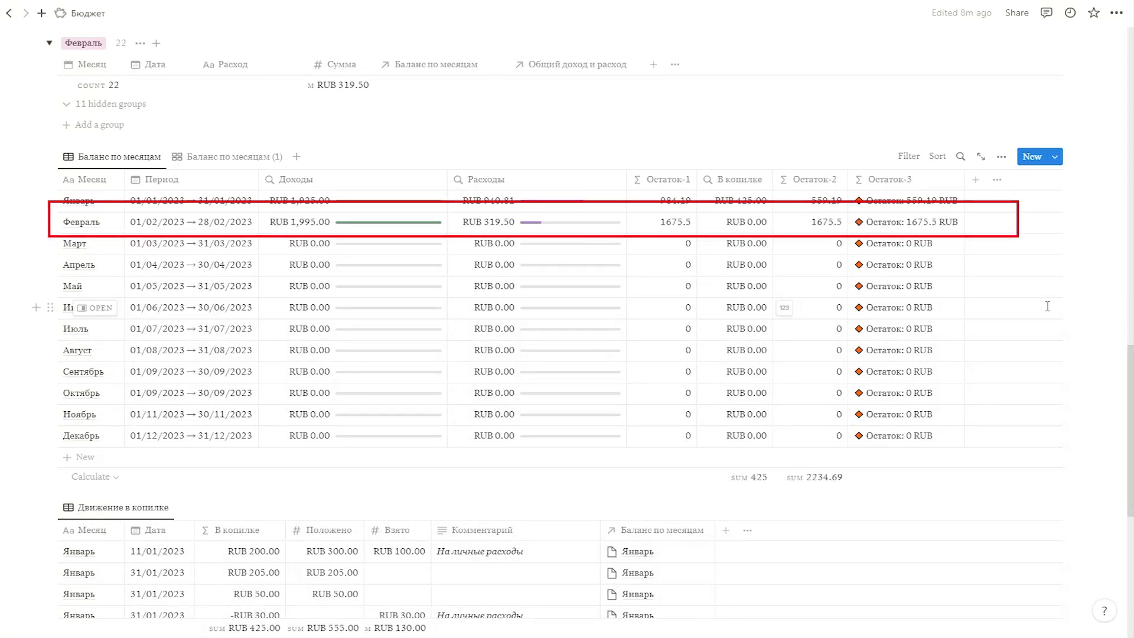
pyautogui.scroll(-7, 1048, 306)
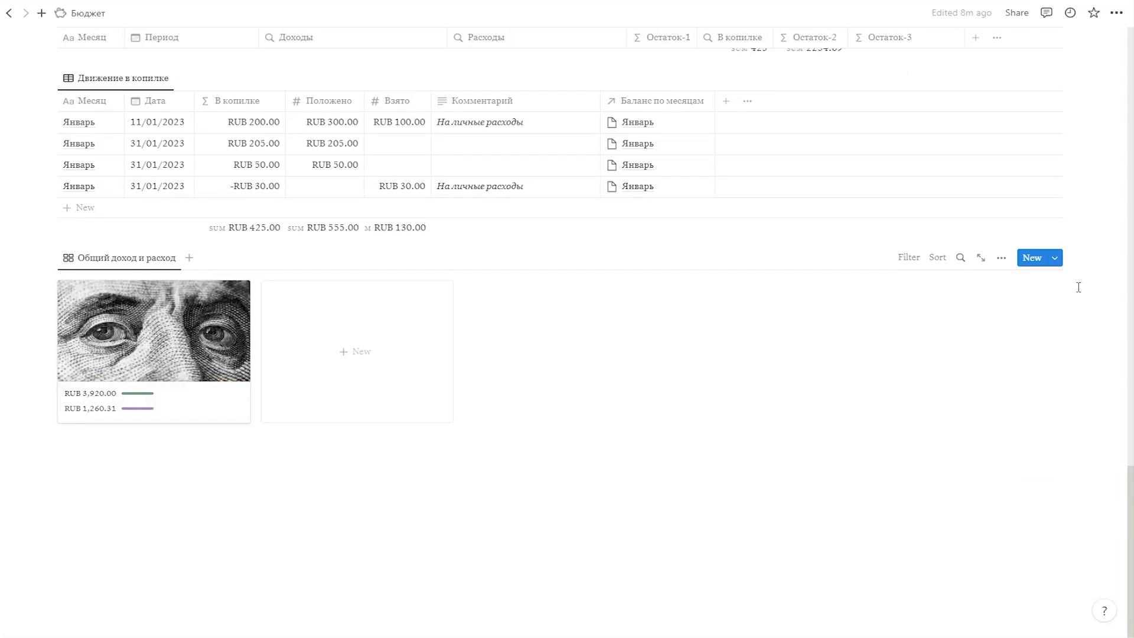
pyautogui.scroll(4, 1079, 287)
pyautogui.scroll(-1, 1080, 288)
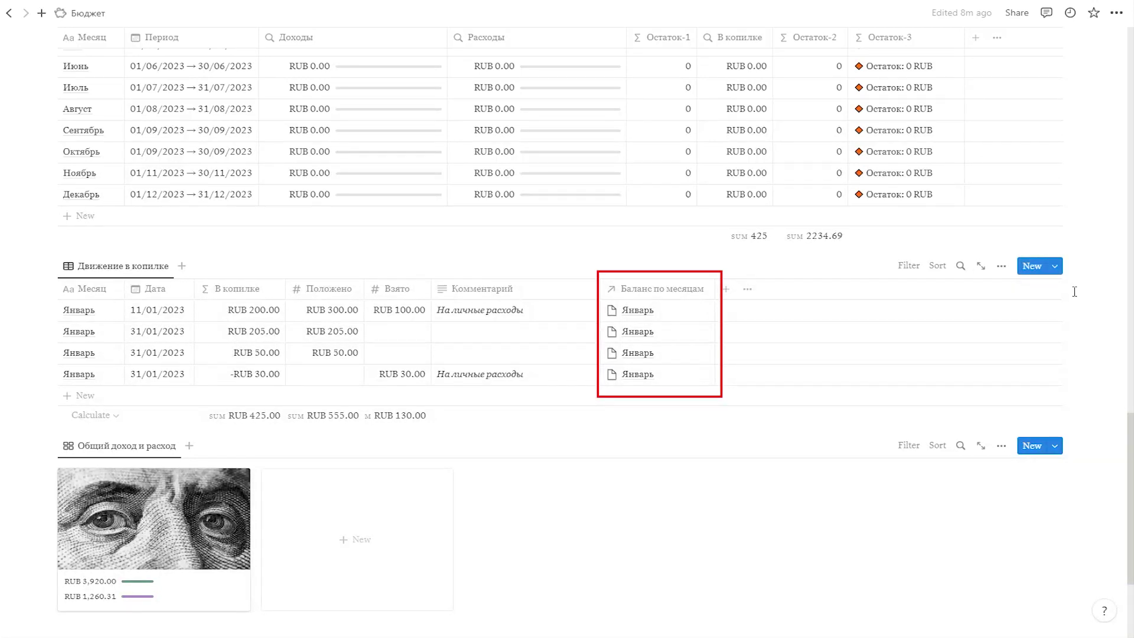
pyautogui.moveTo(653, 295); pyautogui.dragTo(166, 292)
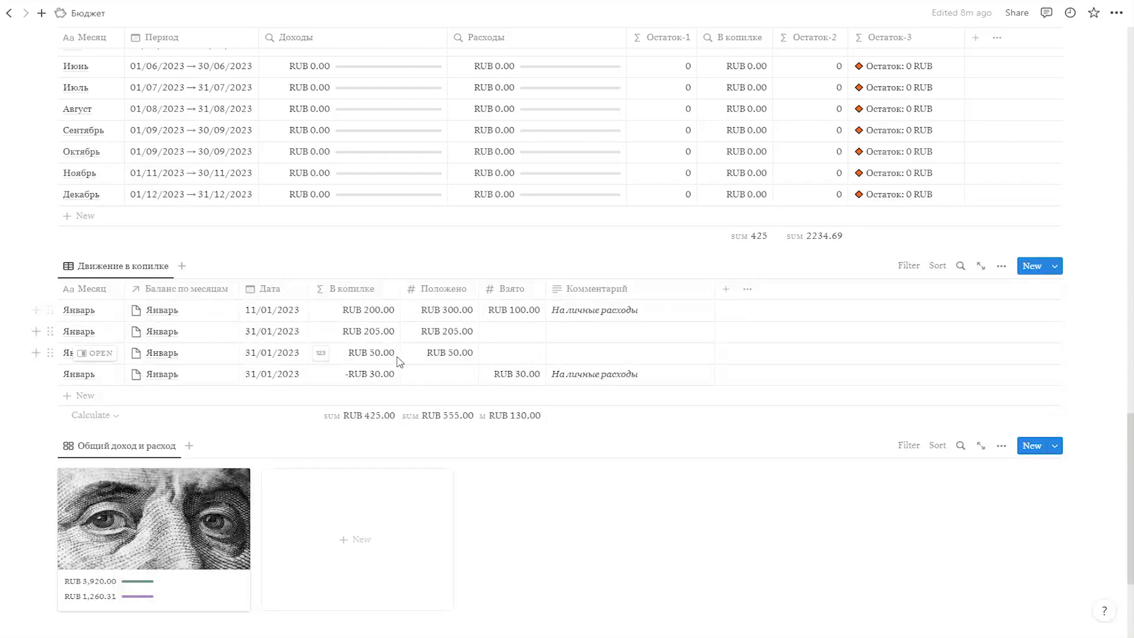
pyautogui.moveTo(240, 289); pyautogui.dragTo(200, 286)
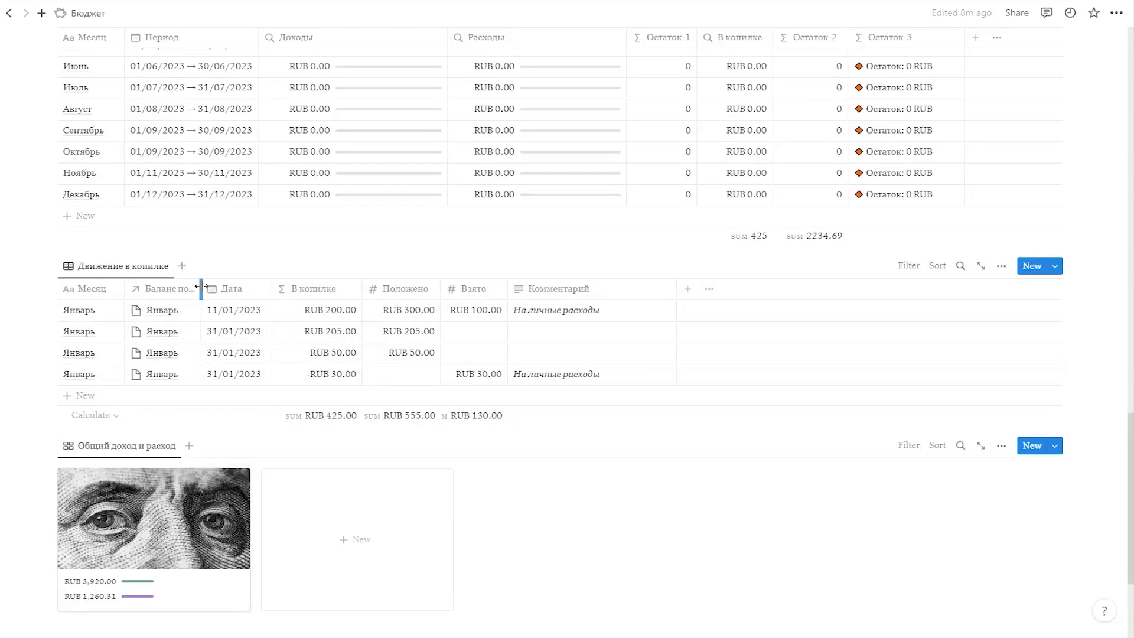
# Add a Февраль row dated 01/02/2023 to the "Движение в копилке" table.
pyautogui.click(88, 396)
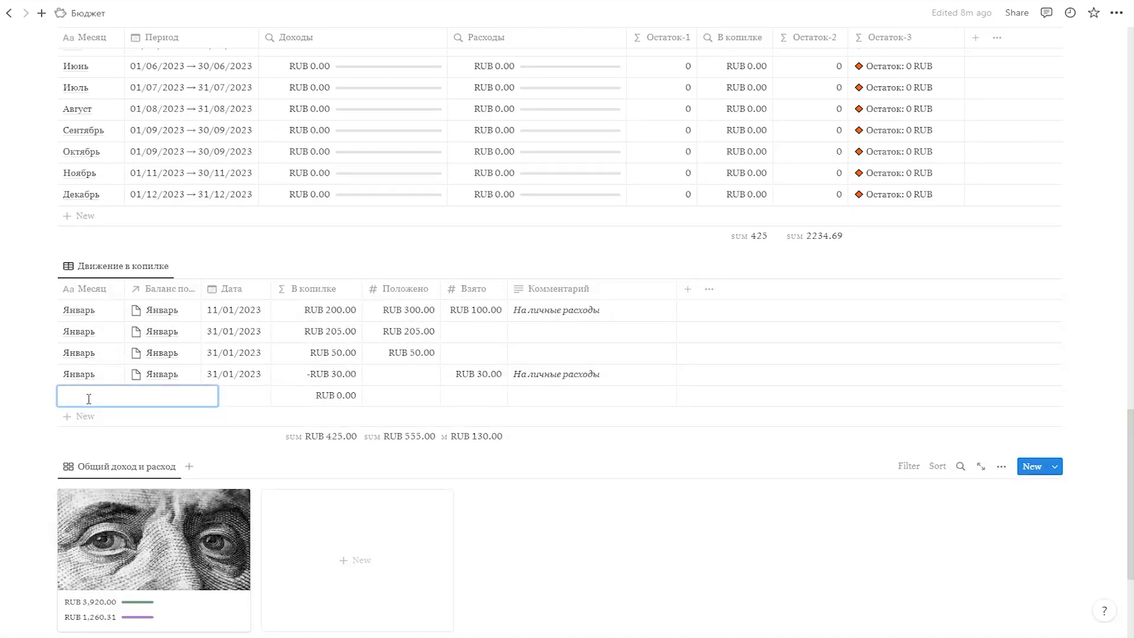
pyautogui.write('Февраль')
pyautogui.press('Return')
pyautogui.click(236, 395)
pyautogui.click(355, 105)
pyautogui.click(355, 105)
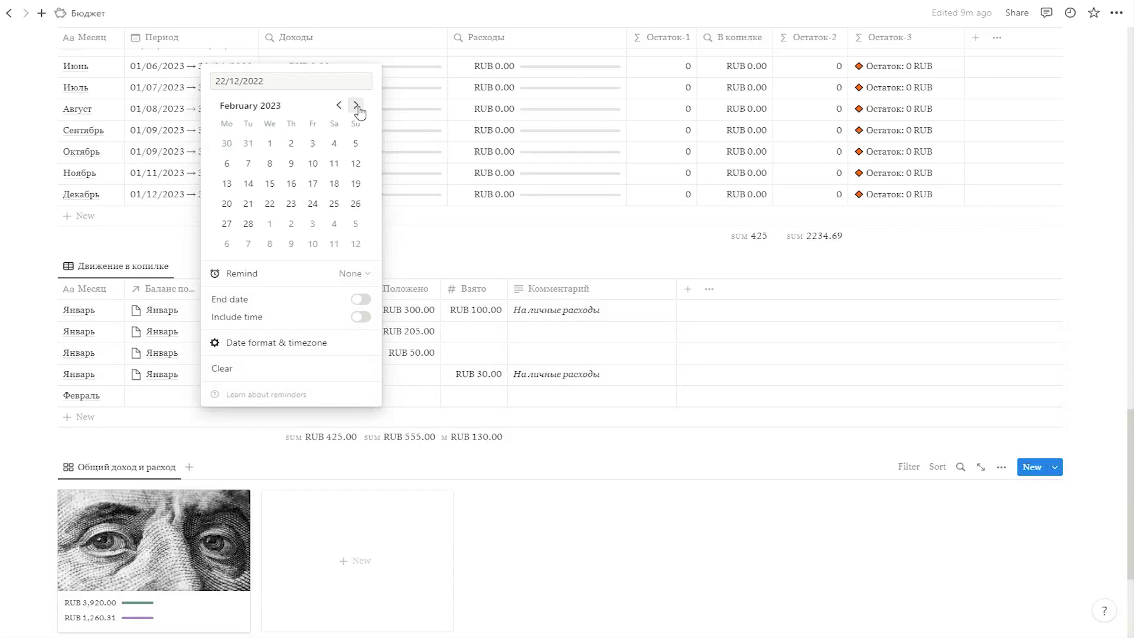
pyautogui.click(269, 143)
pyautogui.click(448, 246)
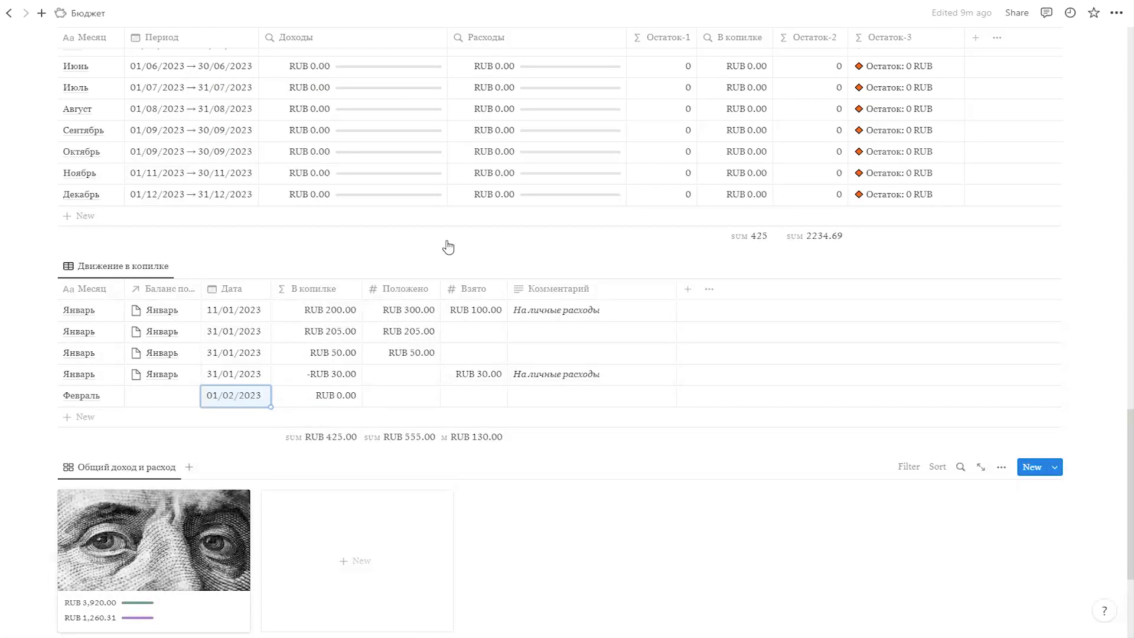
# Set Взято to 425 in the Февраль savings row and copy the comment "На личные расходы" into it from the row above.
pyautogui.click(474, 400)
pyautogui.write('425')
pyautogui.press('Tab')
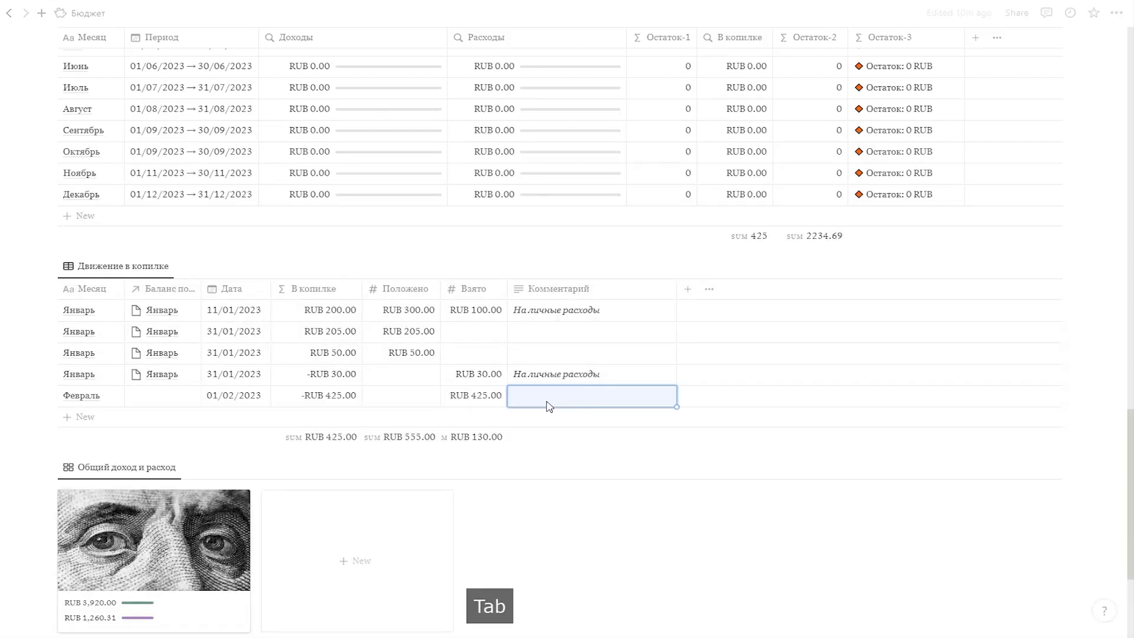
pyautogui.press('Up')
pyautogui.hotkey('ctrl', 'c')
pyautogui.press('Down')
pyautogui.hotkey('ctrl', 'v')
pyautogui.press('Escape')
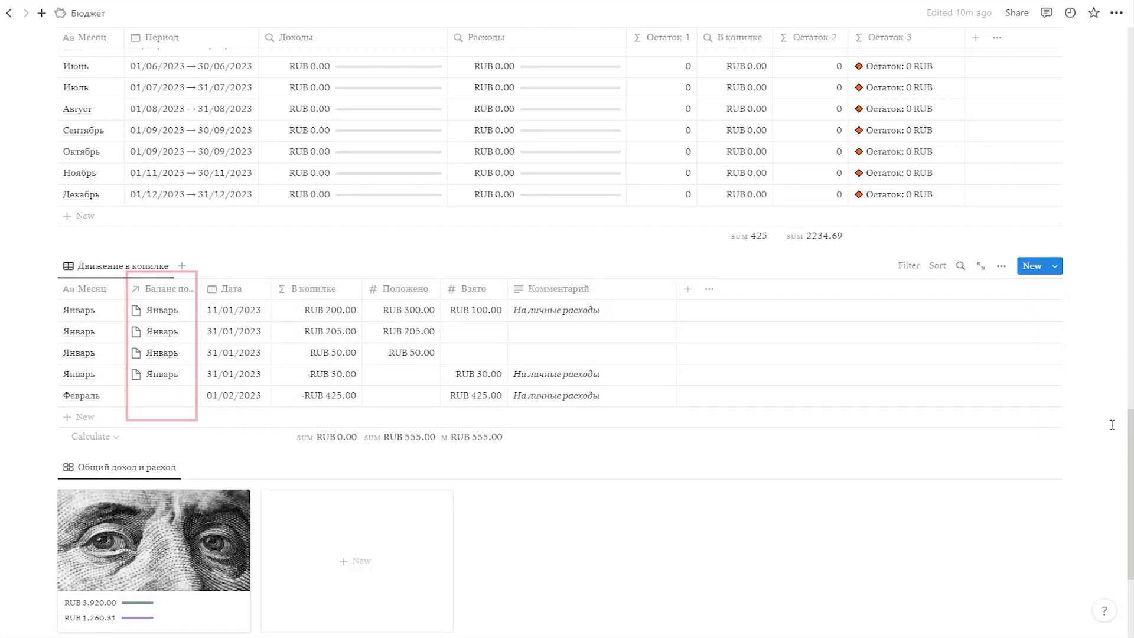
pyautogui.scroll(2, 90, 601)
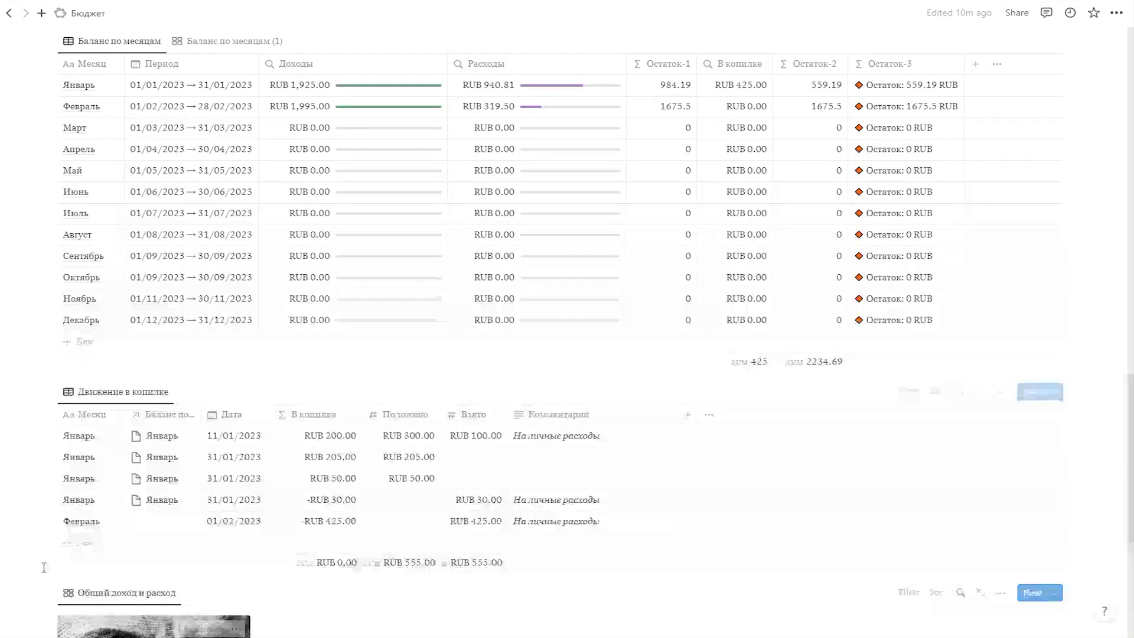
# Link the Февраль row of the "Движение в копилке" table to Февраль in "Баланс по месяцам".
pyautogui.click(156, 530)
pyautogui.scroll(-1, 184, 476)
pyautogui.scroll(-1, 178, 477)
pyautogui.scroll(1, 165, 491)
pyautogui.click(161, 496)
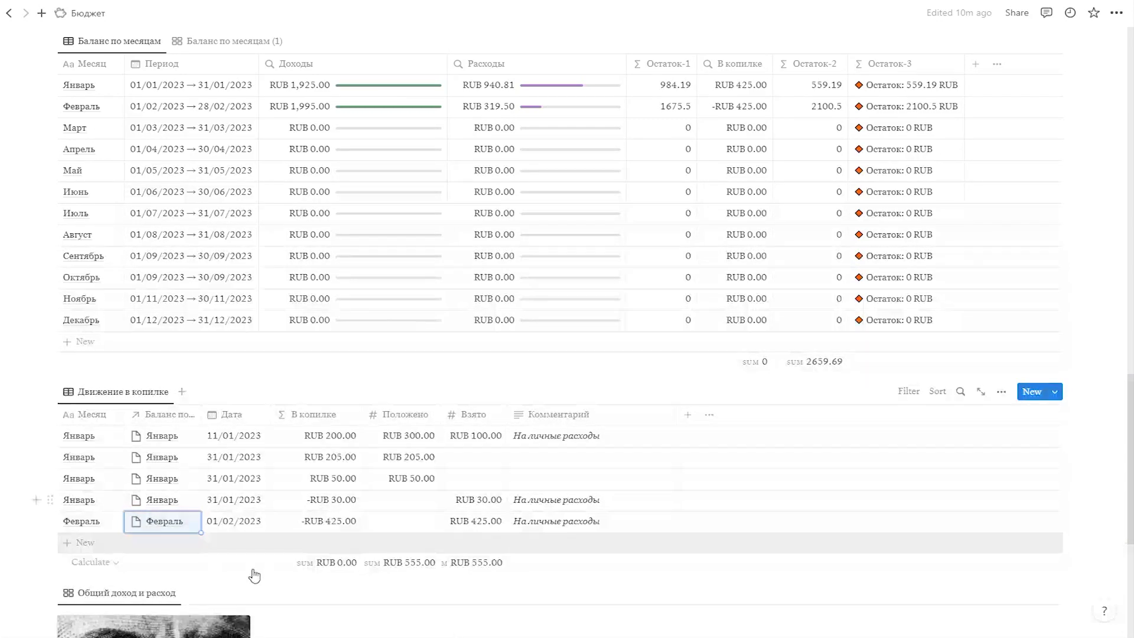
# Replace the page linked in the Февраль savings row with Январь in the "Баланс по месяцам" relation.
pyautogui.click(172, 525)
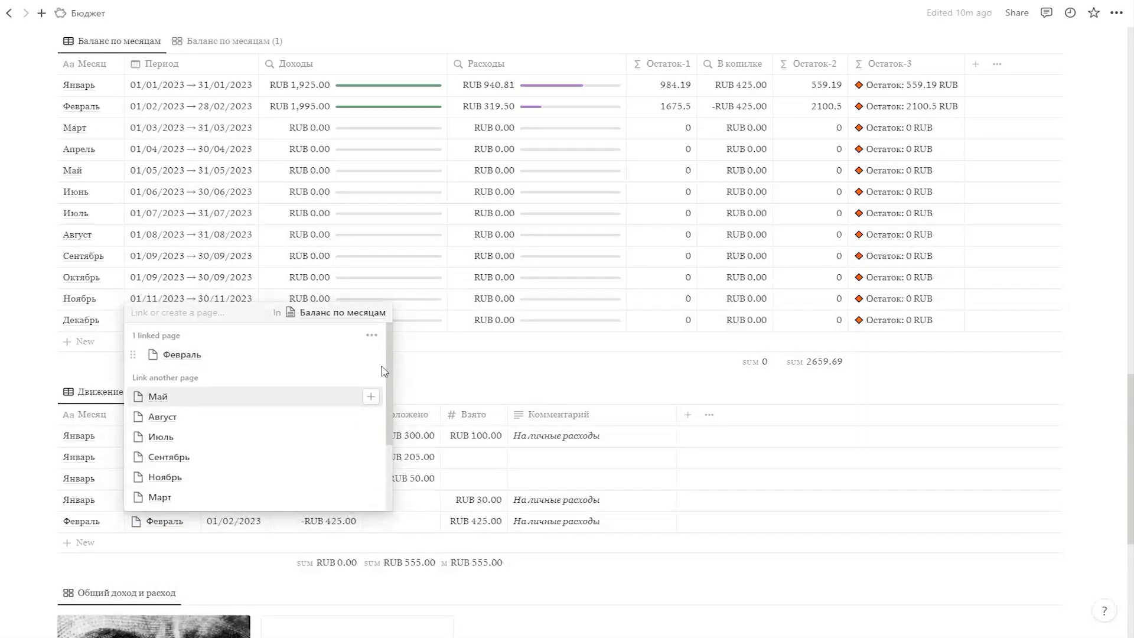
pyautogui.click(372, 357)
pyautogui.scroll(-3, 207, 460)
pyautogui.click(189, 464)
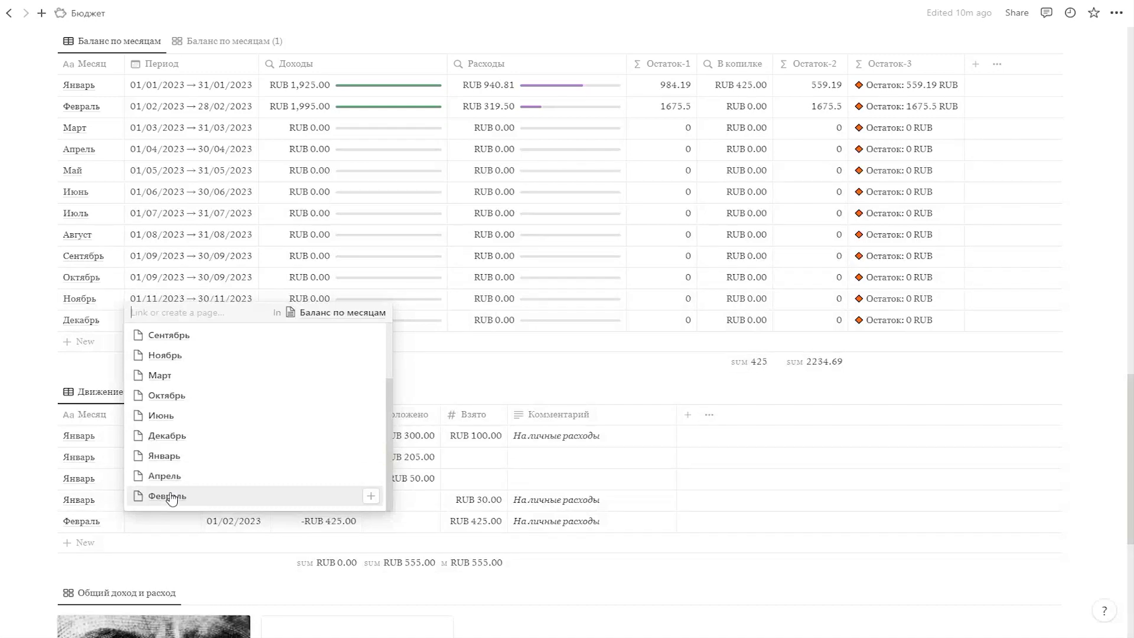
pyautogui.click(1103, 481)
pyautogui.click(1102, 481)
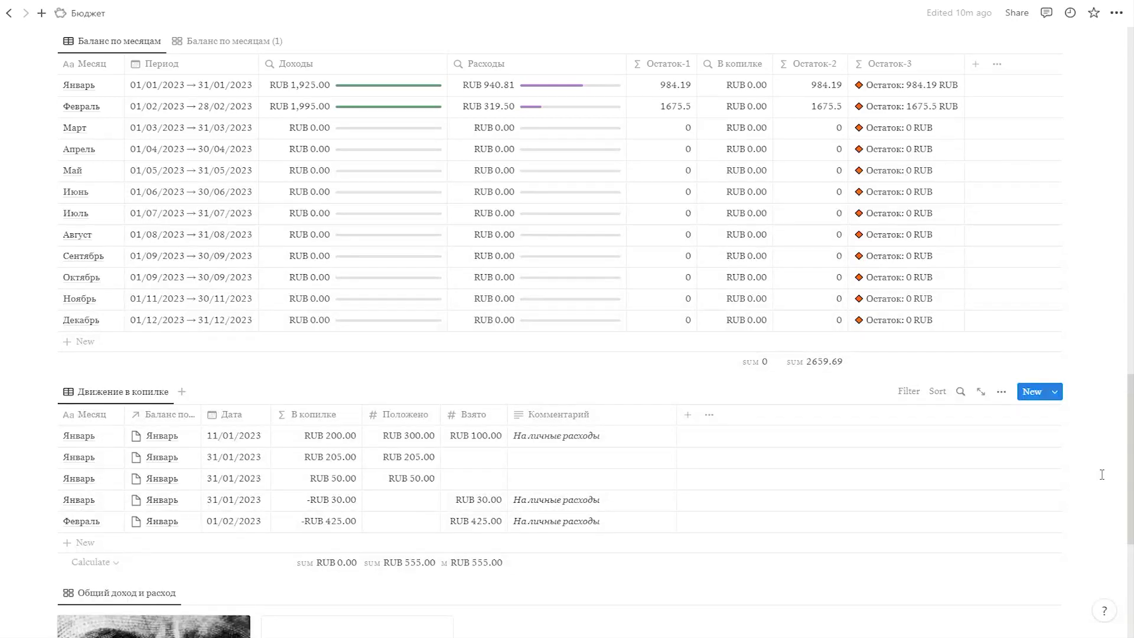
# Add a row named "Из копилки" dated 04/02/2023 to the Февраль group of the Доход table.
pyautogui.scroll(6, 800, 489)
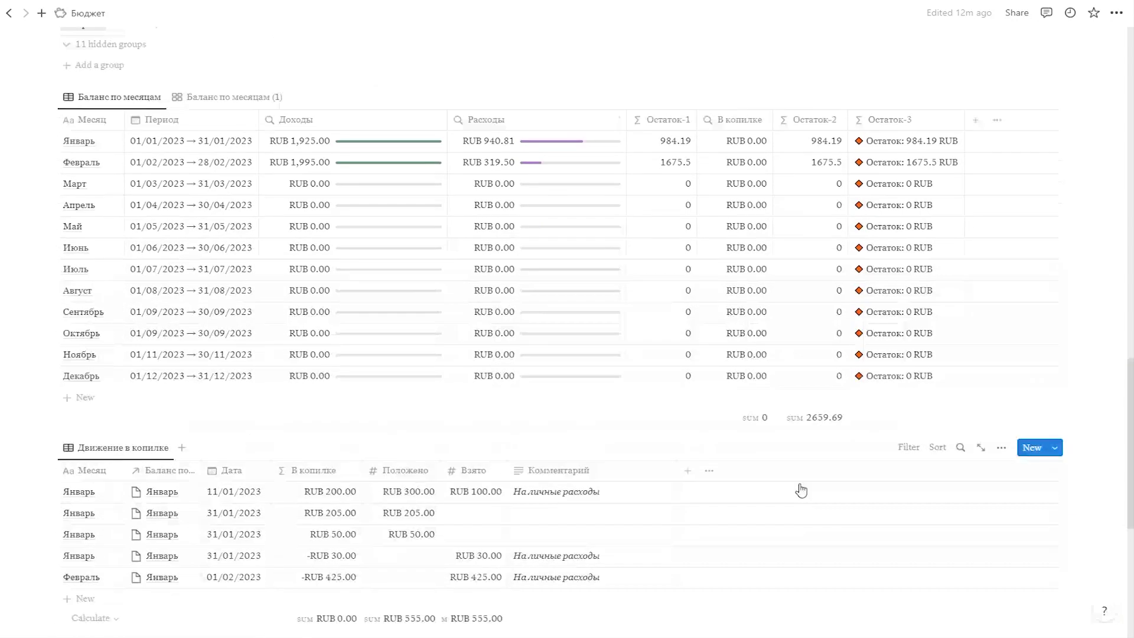
pyautogui.scroll(15, 730, 479)
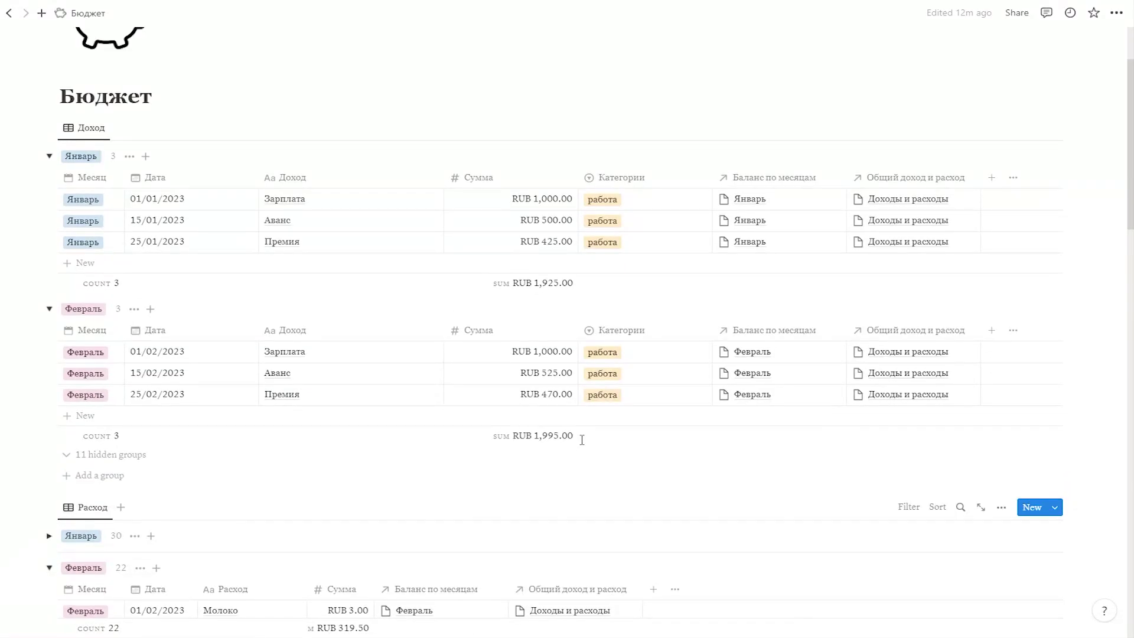
pyautogui.click(85, 416)
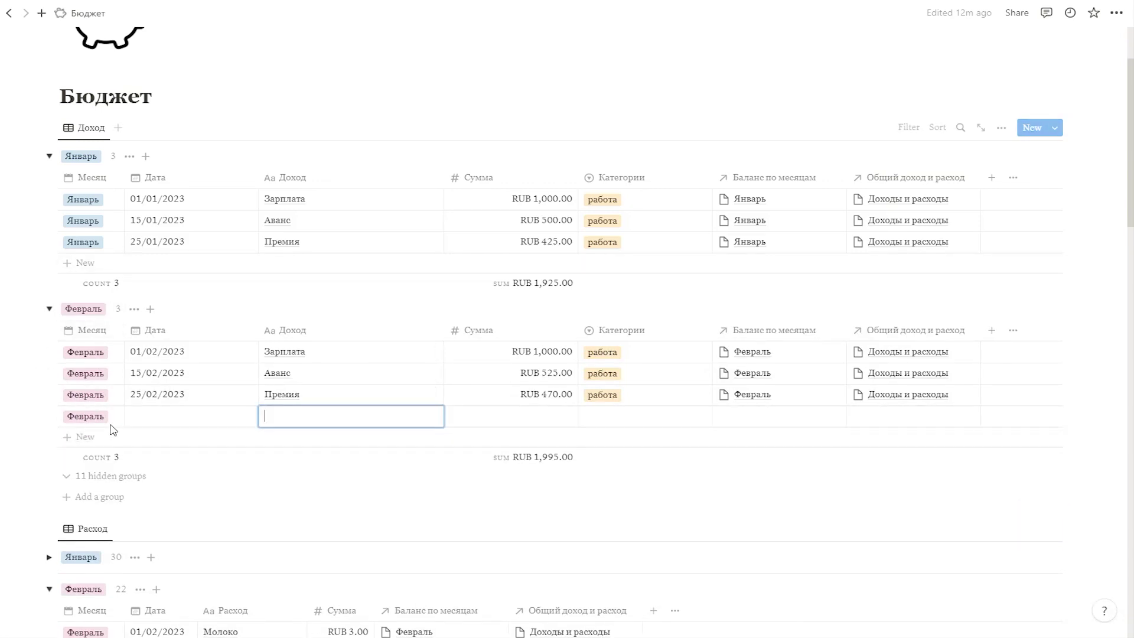
pyautogui.click(167, 422)
pyautogui.click(278, 125)
pyautogui.click(278, 124)
pyautogui.click(259, 162)
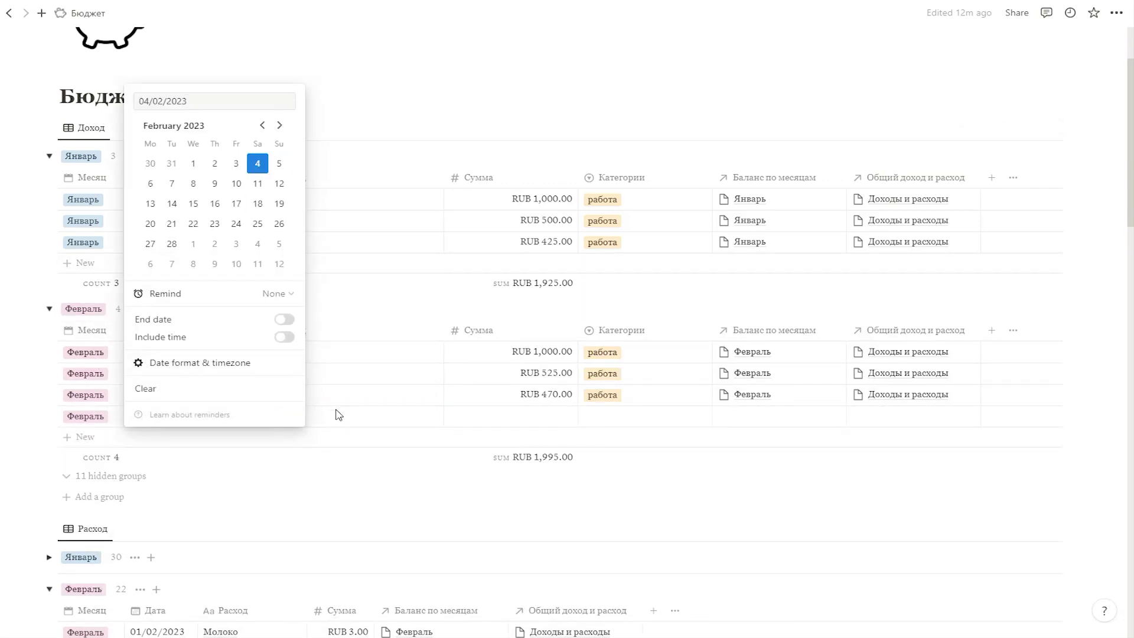
pyautogui.click(322, 424)
pyautogui.click(320, 419)
pyautogui.write('Из копилки')
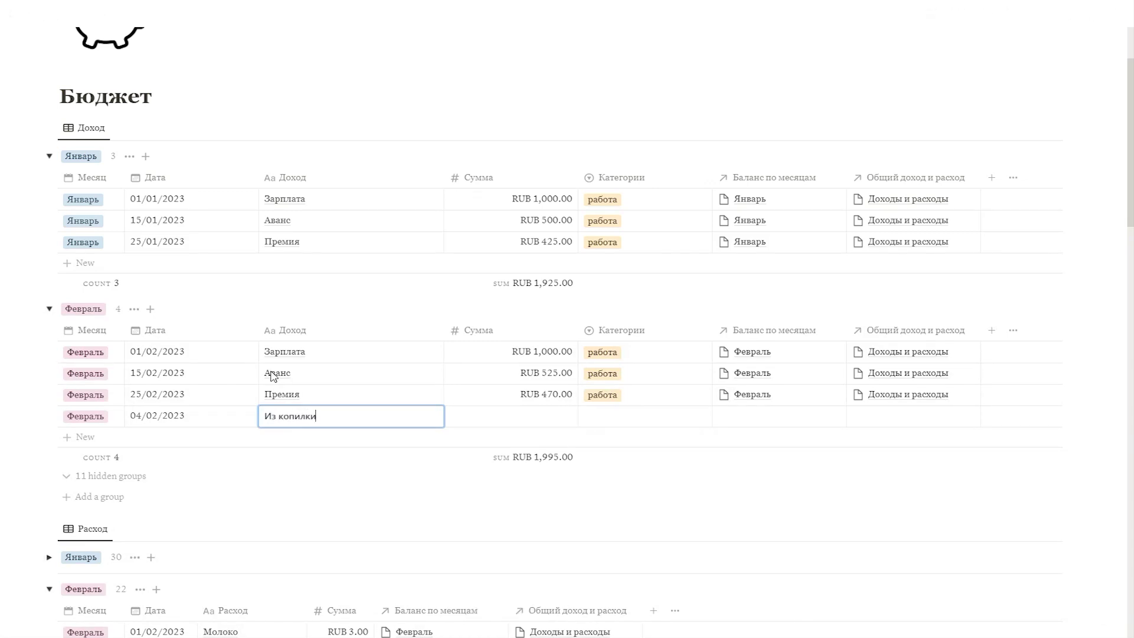
pyautogui.press('Tab')
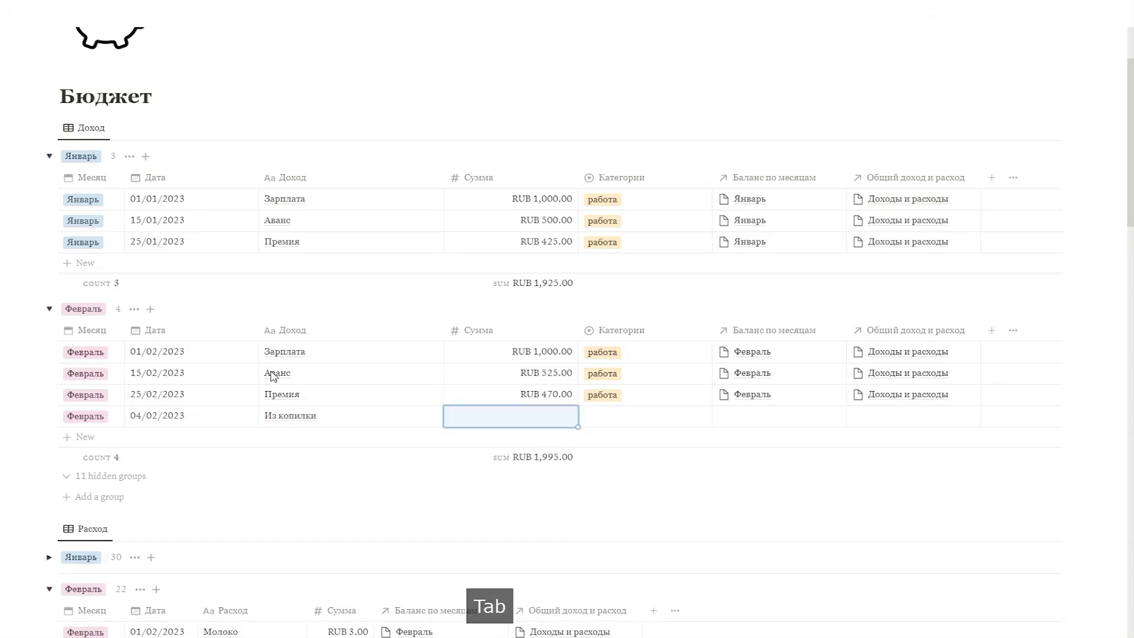
# Set Сумма to 425 in the "Из копилки" row and create the category "копилка" for it.
pyautogui.write('425')
pyautogui.press('Tab')
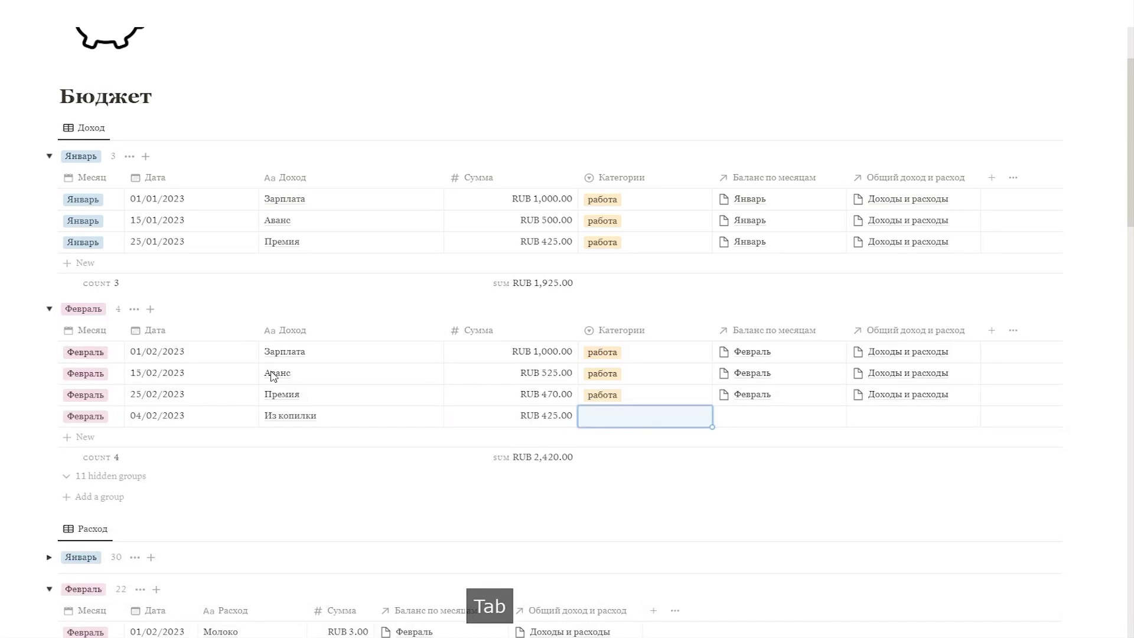
pyautogui.write('копилка')
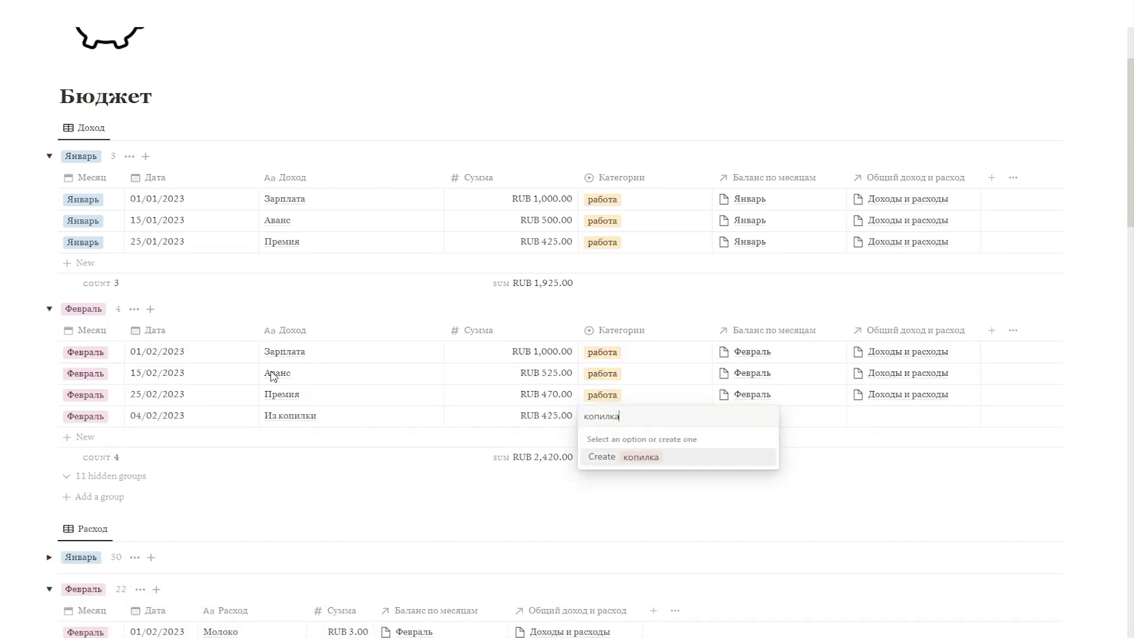
pyautogui.press('Return')
# Copy the Февраль link in "Баланс по месяцам" from the Премия row into the "Из копилки" row.
pyautogui.click(780, 394)
pyautogui.moveTo(847, 405); pyautogui.dragTo(854, 423)
pyautogui.click(911, 423)
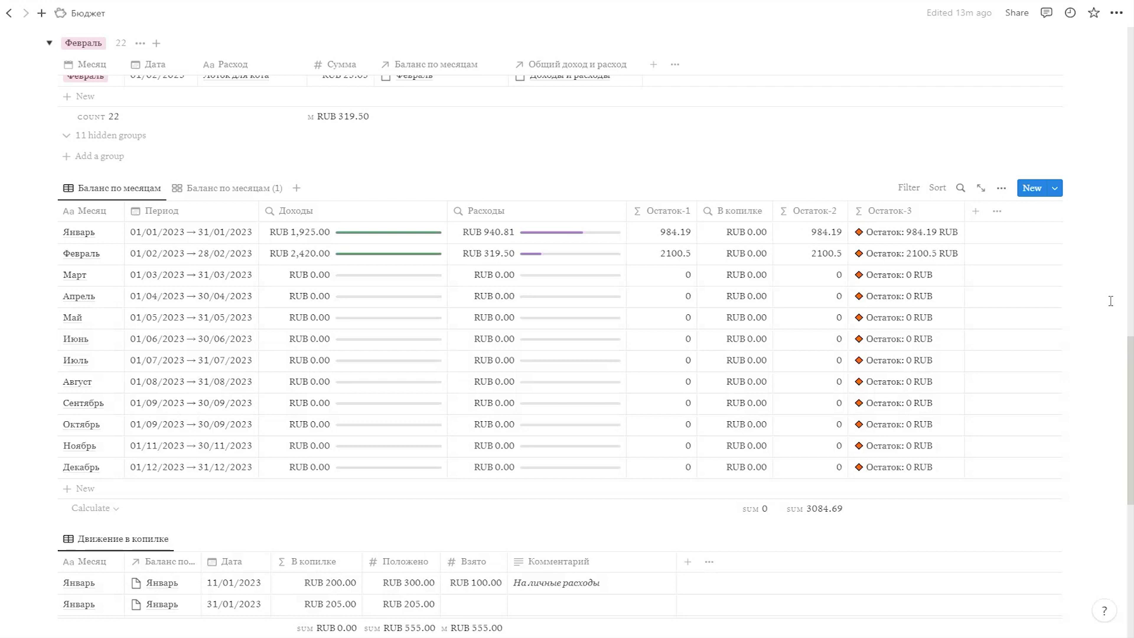
# Add a row named "Переходящий остаток" dated 01/02/2023 to the Февраль group of the Доход table.
pyautogui.click(839, 234)
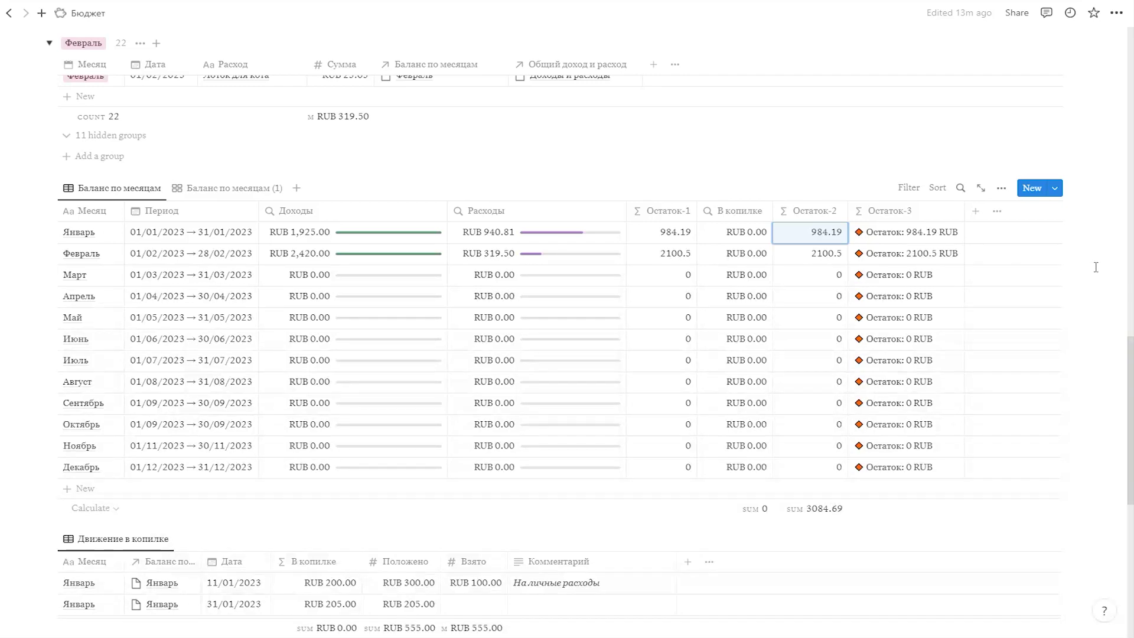
pyautogui.scroll(15, 372, 311)
pyautogui.scroll(3, 372, 311)
pyautogui.scroll(-3, 91, 375)
pyautogui.click(91, 366)
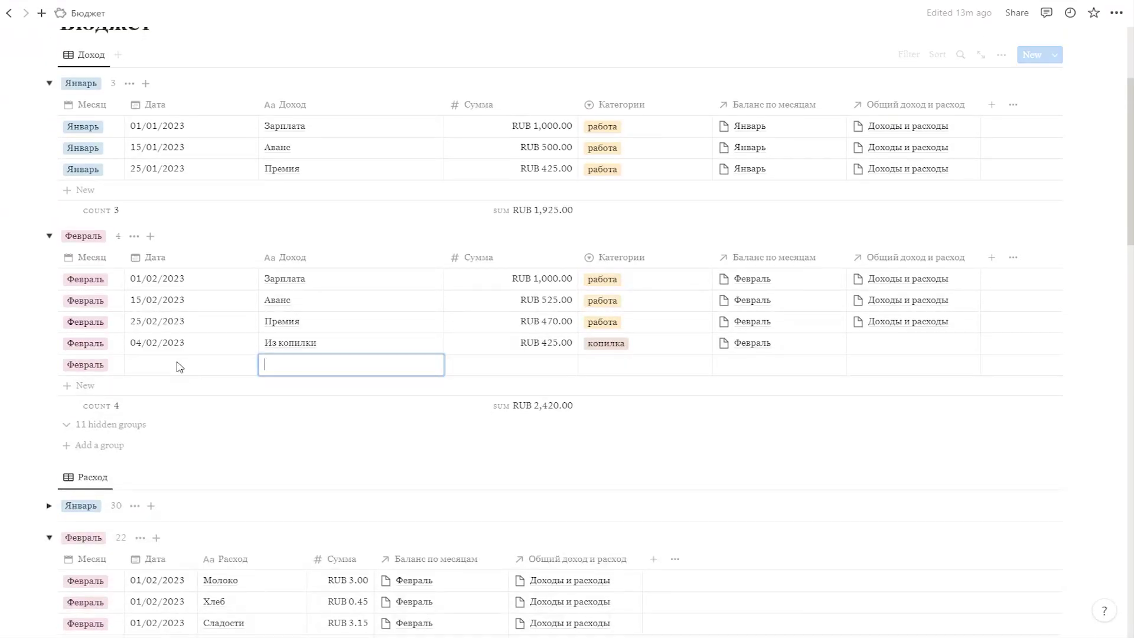
pyautogui.click(167, 366)
pyautogui.click(280, 73)
pyautogui.click(279, 74)
pyautogui.click(193, 111)
pyautogui.click(382, 367)
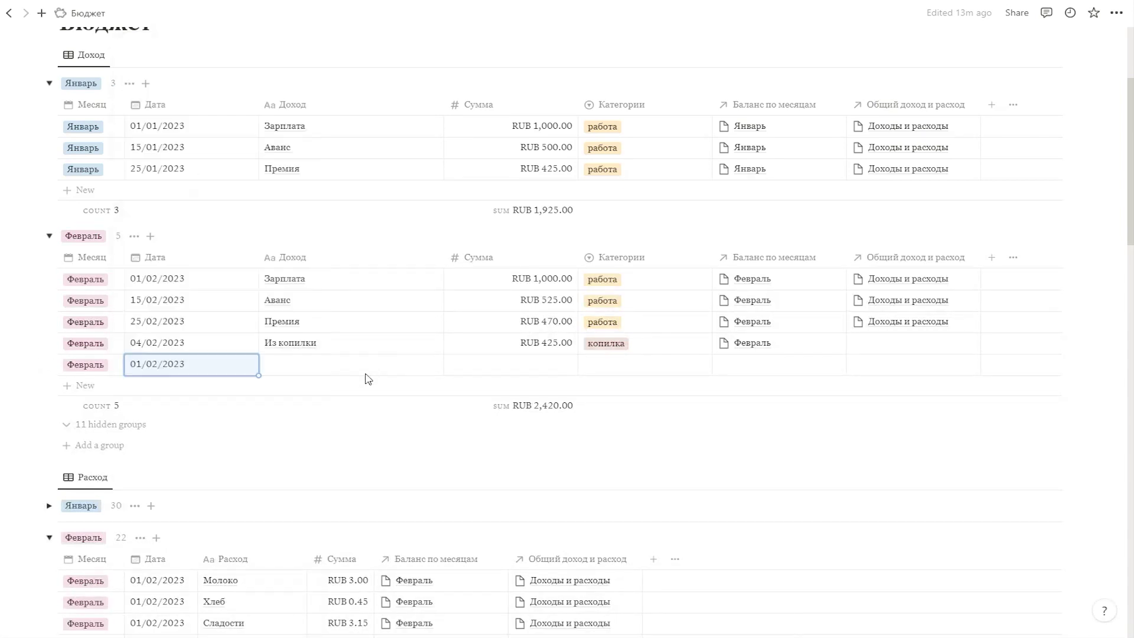
pyautogui.write('Переходящий остаток')
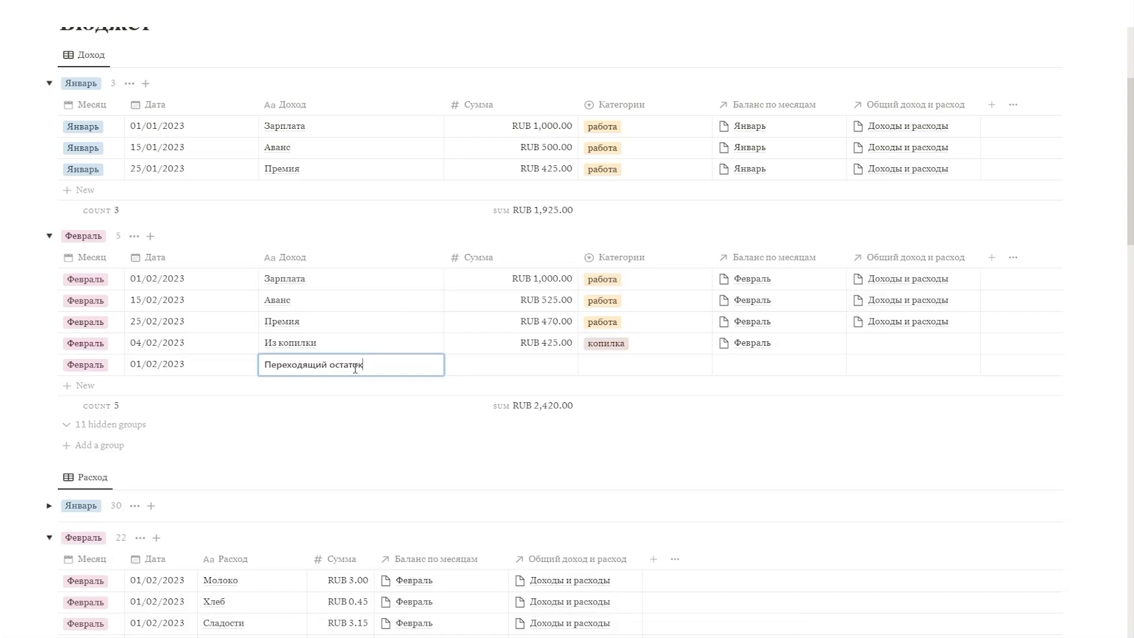
pyautogui.press('Tab')
# Set Сумма to 984.19 in the "Переходящий остаток" row and create the category "остаток" for it.
pyautogui.scroll(-2, 304, 251)
pyautogui.write('984.19')
pyautogui.press('Tab')
pyautogui.write('остаток')
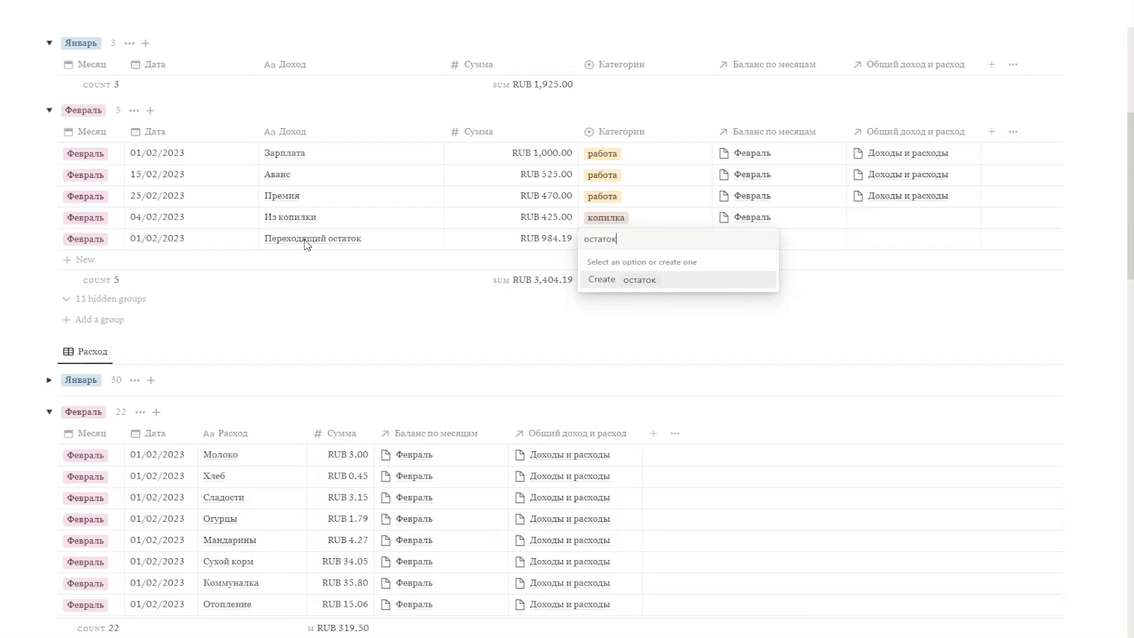
pyautogui.press('Return')
# Copy the Февраль link in "Баланс по месяцам" from the "Из копилки" row into the "Переходящий остаток" row.
pyautogui.click(774, 226)
pyautogui.moveTo(846, 227); pyautogui.dragTo(858, 273)
pyautogui.click(1090, 258)
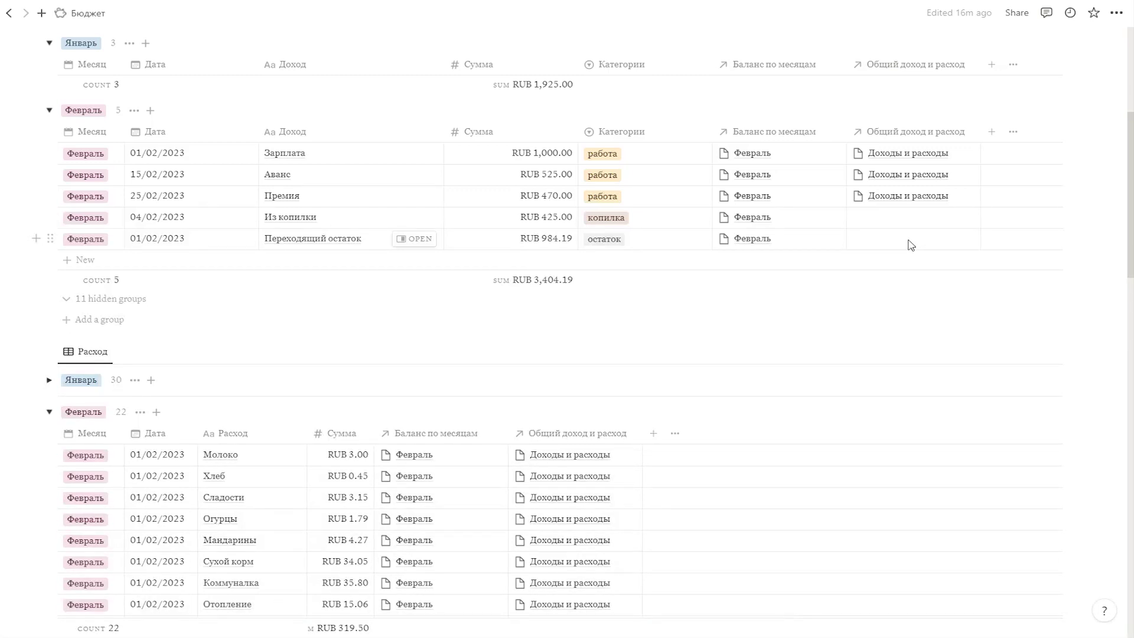
# Move "Переходящий остаток" to the start of the Февраль income rows and "Из копилки" directly below Зарплата.
pyautogui.moveTo(51, 238); pyautogui.dragTo(50, 152)
pyautogui.moveTo(63, 190); pyautogui.dragTo(63, 187)
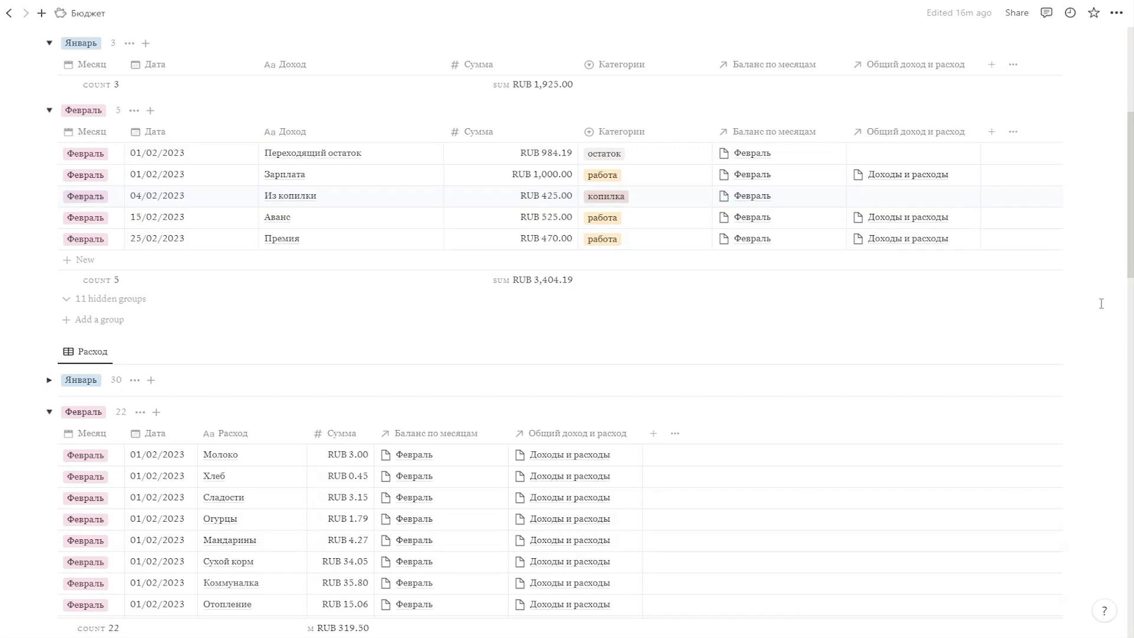
# Filter the Доход table by Категории so that only rows with the category "работа" are shown.
pyautogui.moveTo(656, 157); pyautogui.dragTo(678, 248)
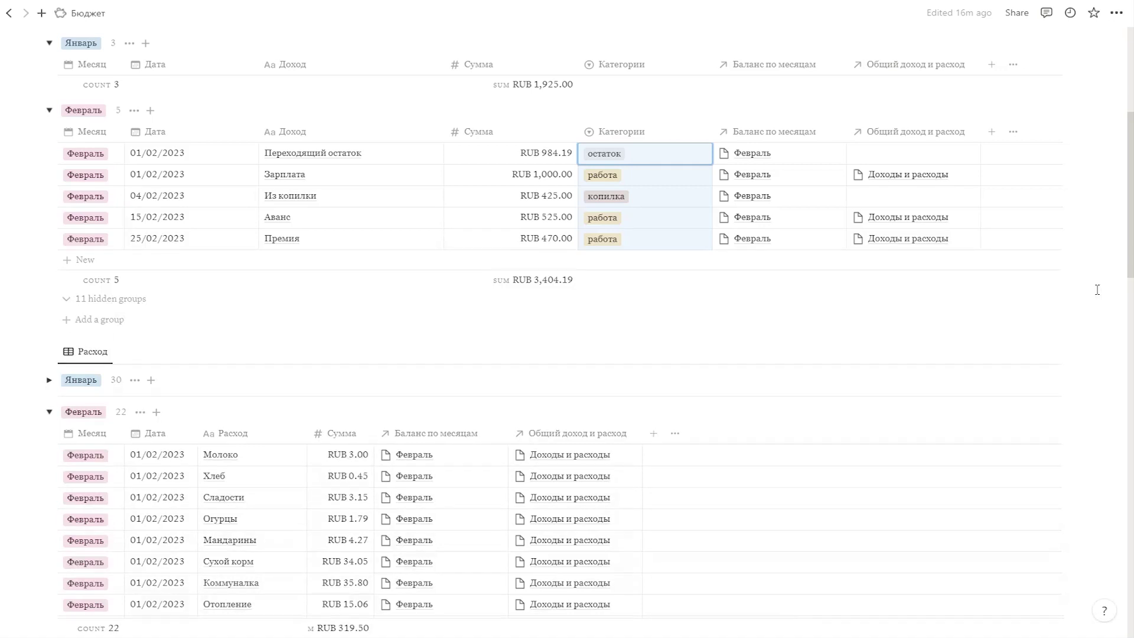
pyautogui.scroll(3, 1097, 289)
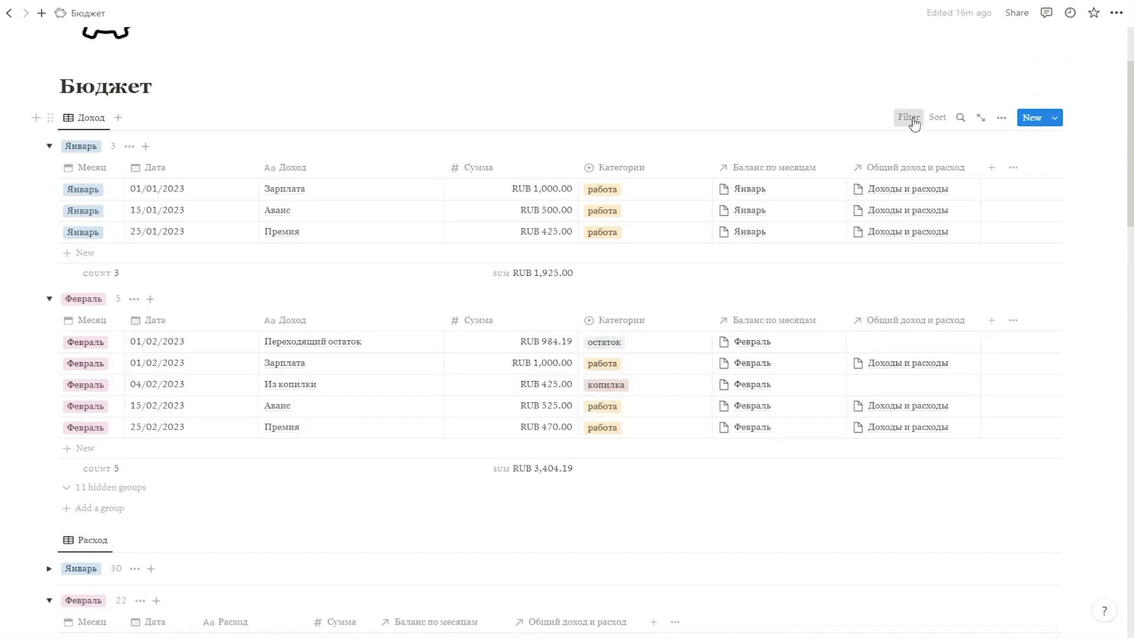
pyautogui.click(914, 121)
pyautogui.click(892, 228)
pyautogui.click(23, 208)
pyautogui.click(1088, 261)
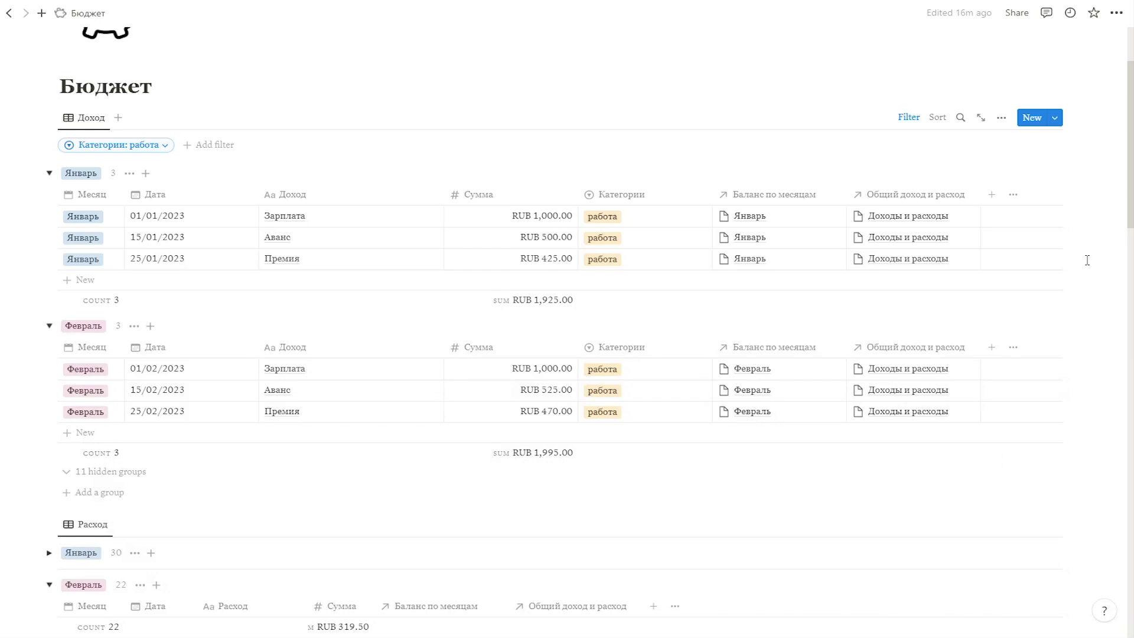
# Show the sum of Сумма beside each month group name in the Доход table and collapse the Февраль and Январь groups.
pyautogui.click(115, 177)
pyautogui.moveTo(109, 317)
pyautogui.click(213, 320)
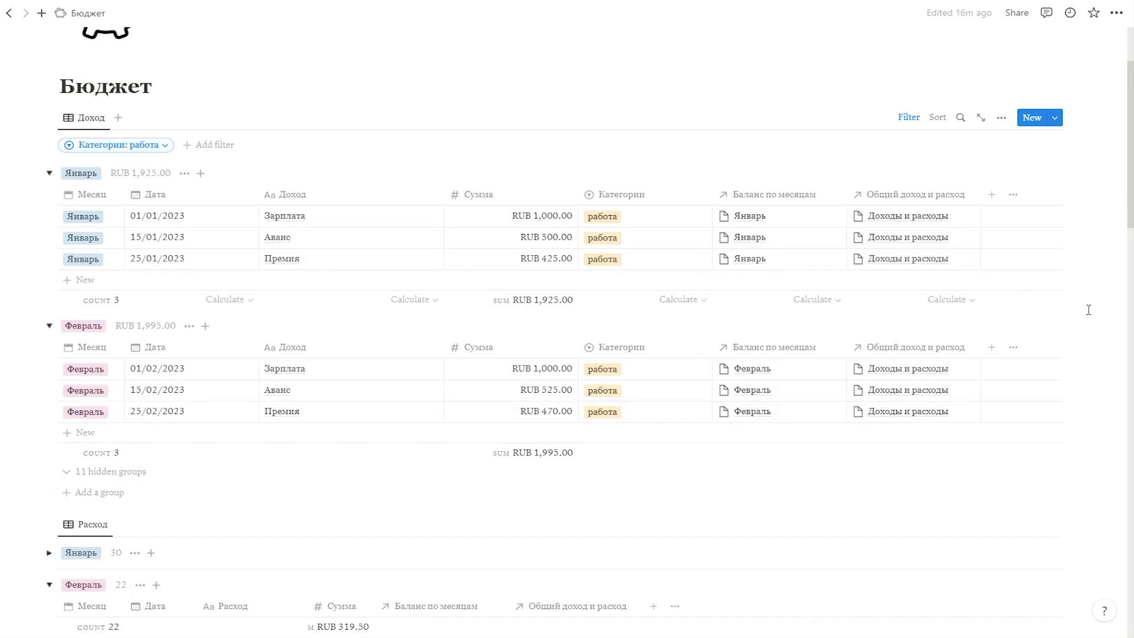
pyautogui.click(49, 325)
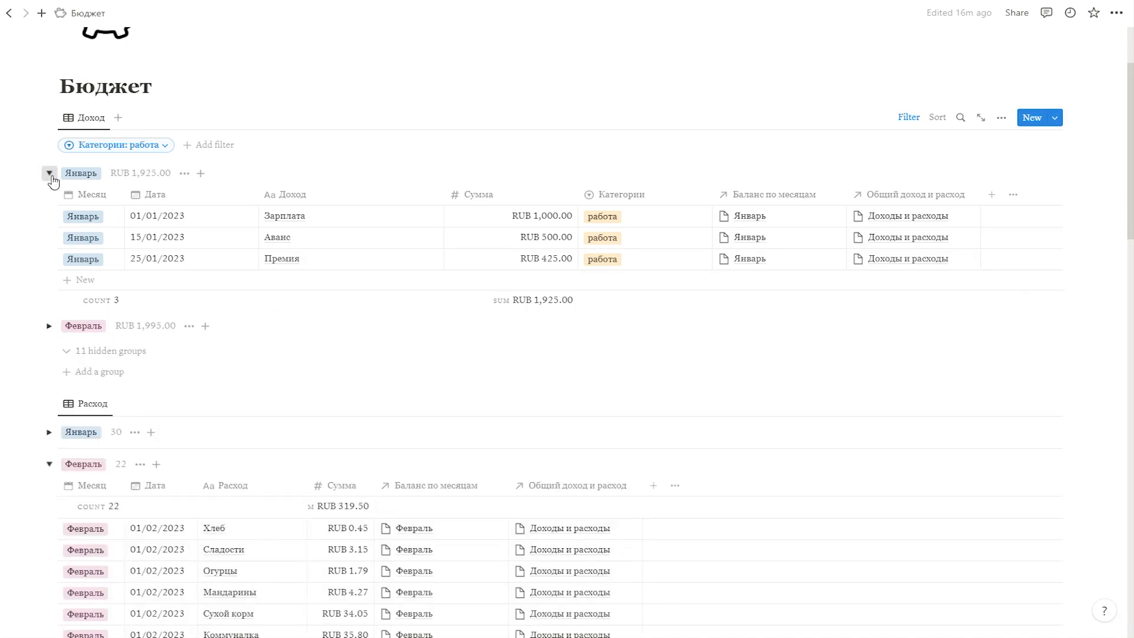
pyautogui.click(49, 173)
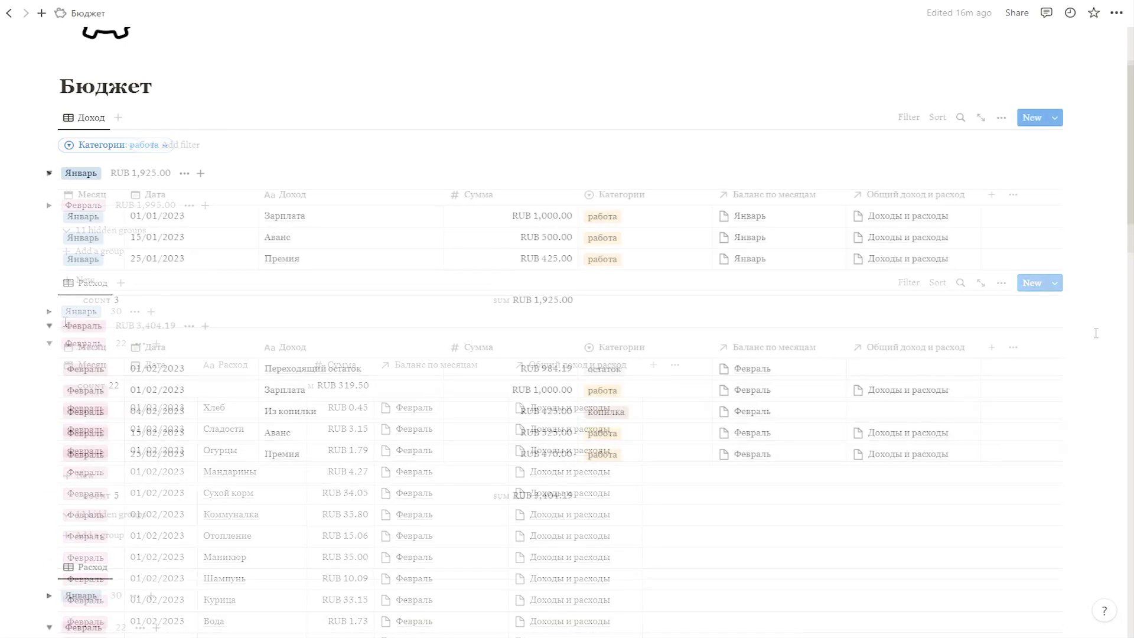
# Add a formula property named "Переходящий остаток" to the "Баланс по месяцам" table.
pyautogui.scroll(-12, 1049, 316)
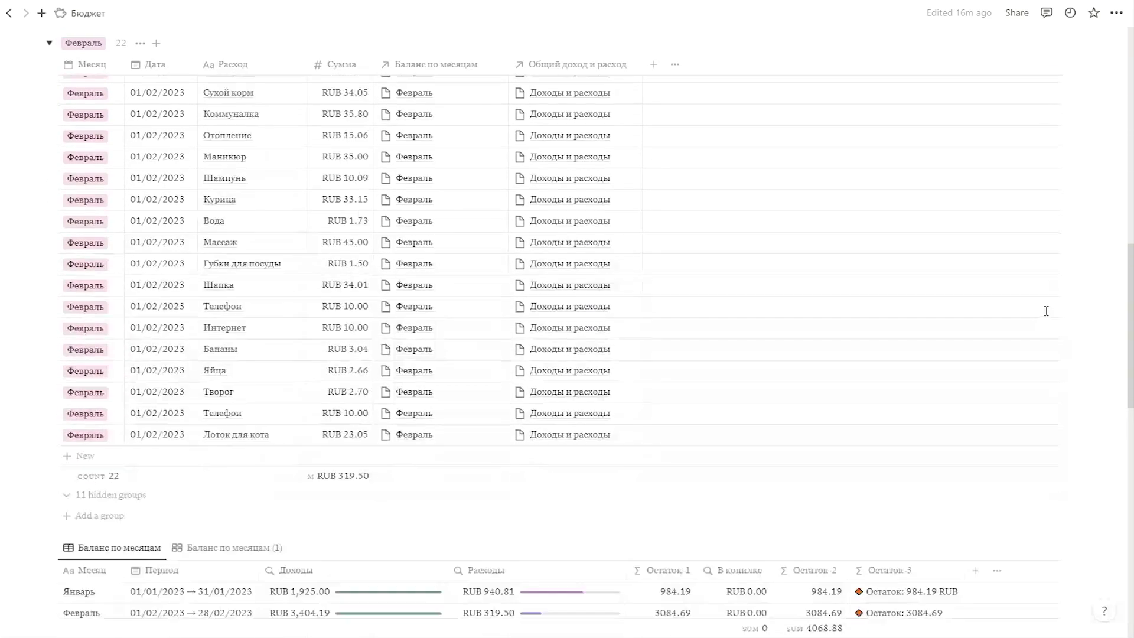
pyautogui.scroll(-6, 1040, 308)
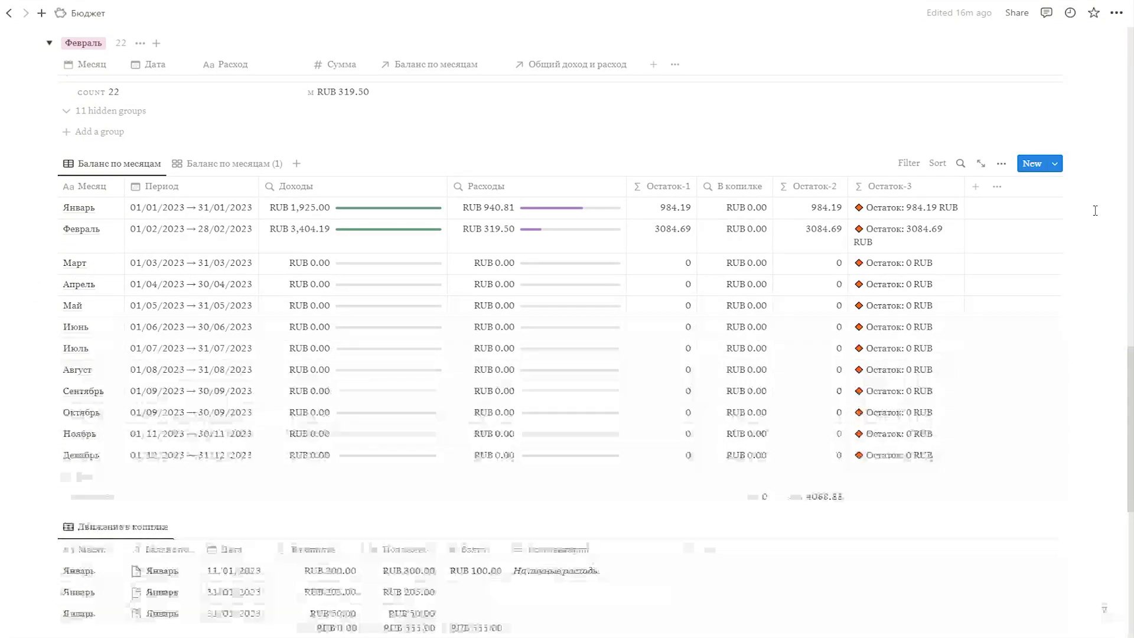
pyautogui.click(978, 187)
pyautogui.click(975, 376)
pyautogui.write('Переходящий остат')
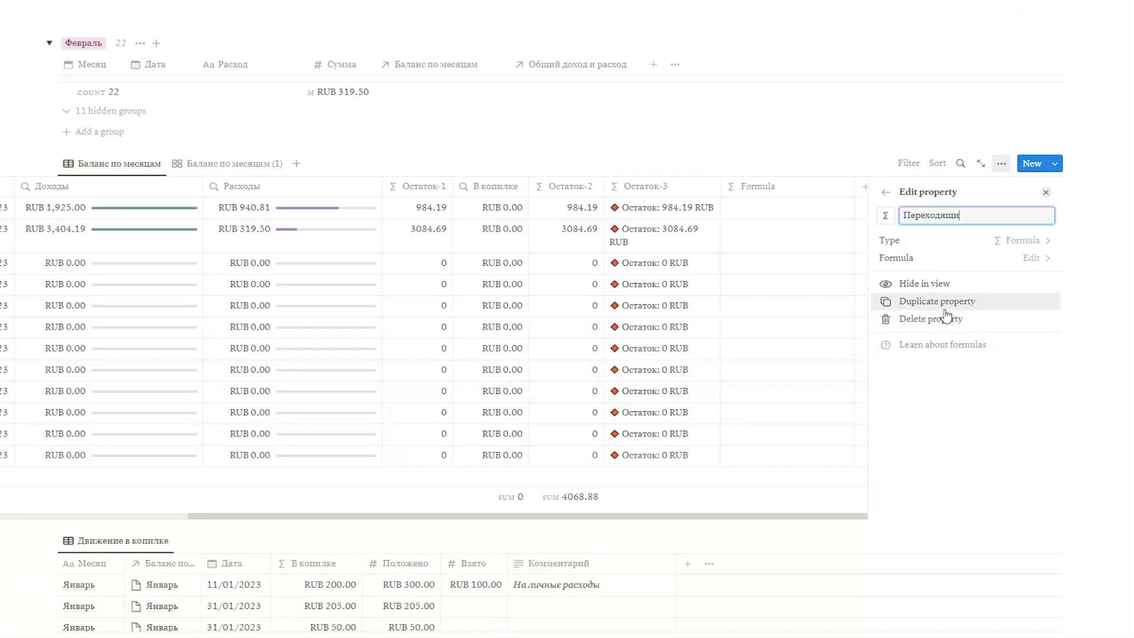
pyautogui.write('ок')
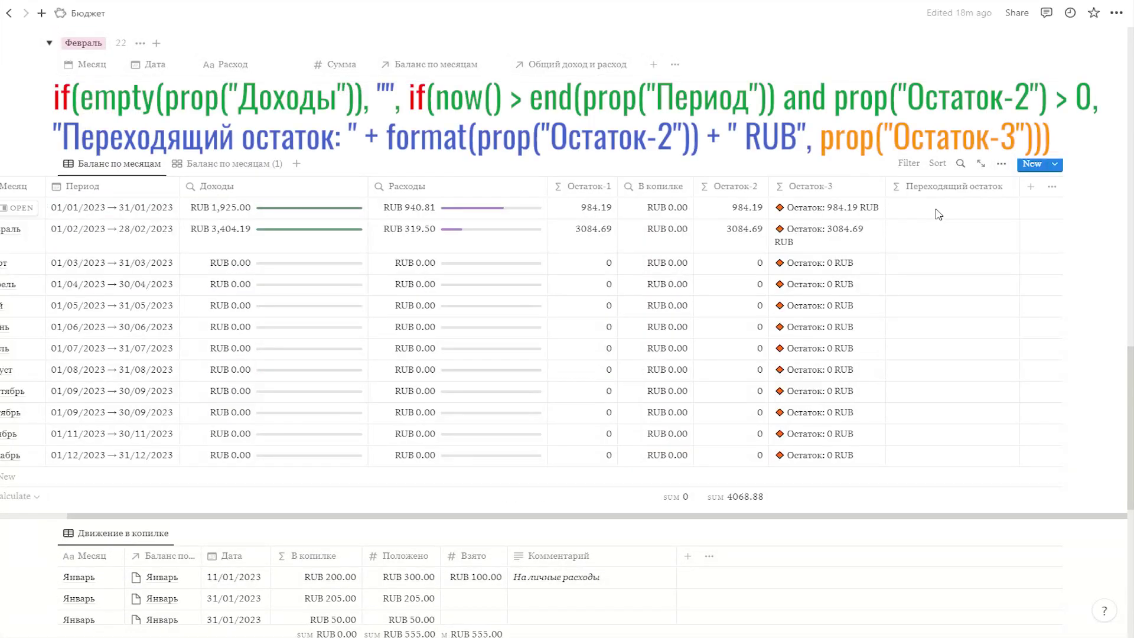
# Set the "Переходящий остаток" formula to if(empty(prop("Доходы")),"",if(now()>end(prop("Период")) and prop("Остаток-2")>0, "🔷 Переходящий остаток: " + format(prop("Остаток-2")) + " RUB", prop("Остаток-3"))).
pyautogui.click(939, 216)
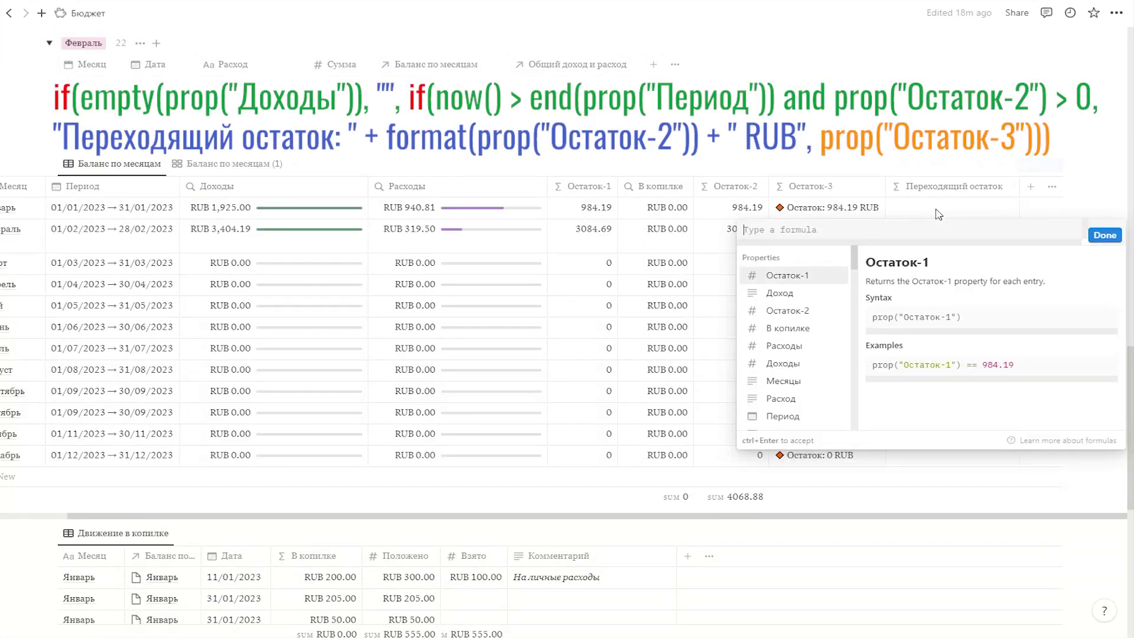
pyautogui.write('if(empty(prop("Доходы")),""')
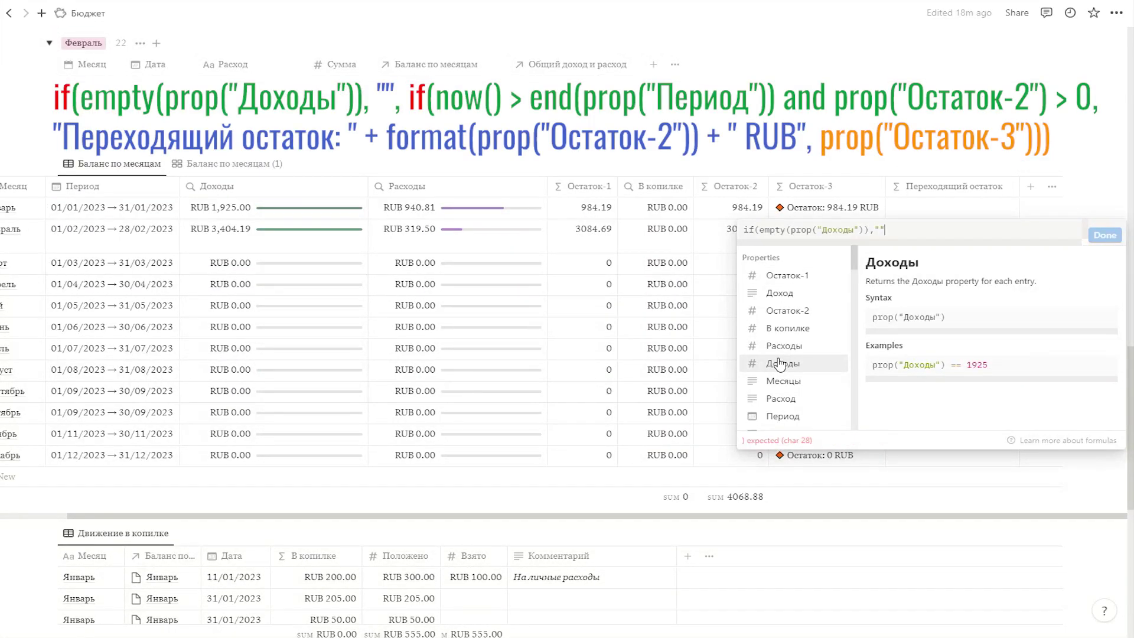
pyautogui.write(',if(now()>end(prop("Период")) and prop("Остаток-2")>0, "')
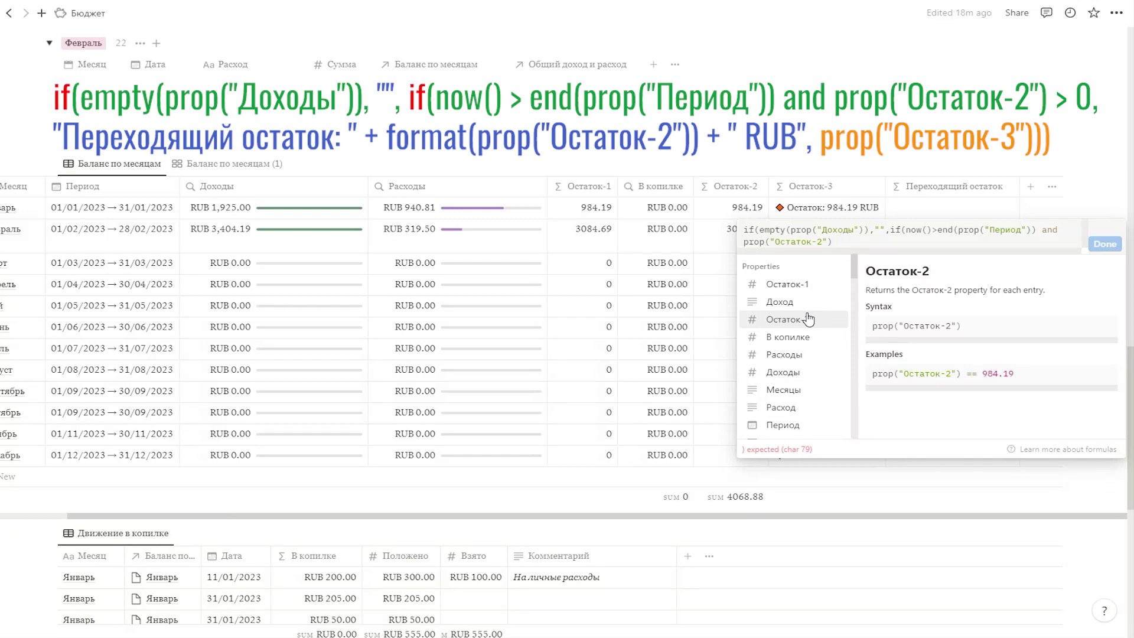
pyautogui.press('super+period')
pyautogui.write('◆ Переходящий остаток:')
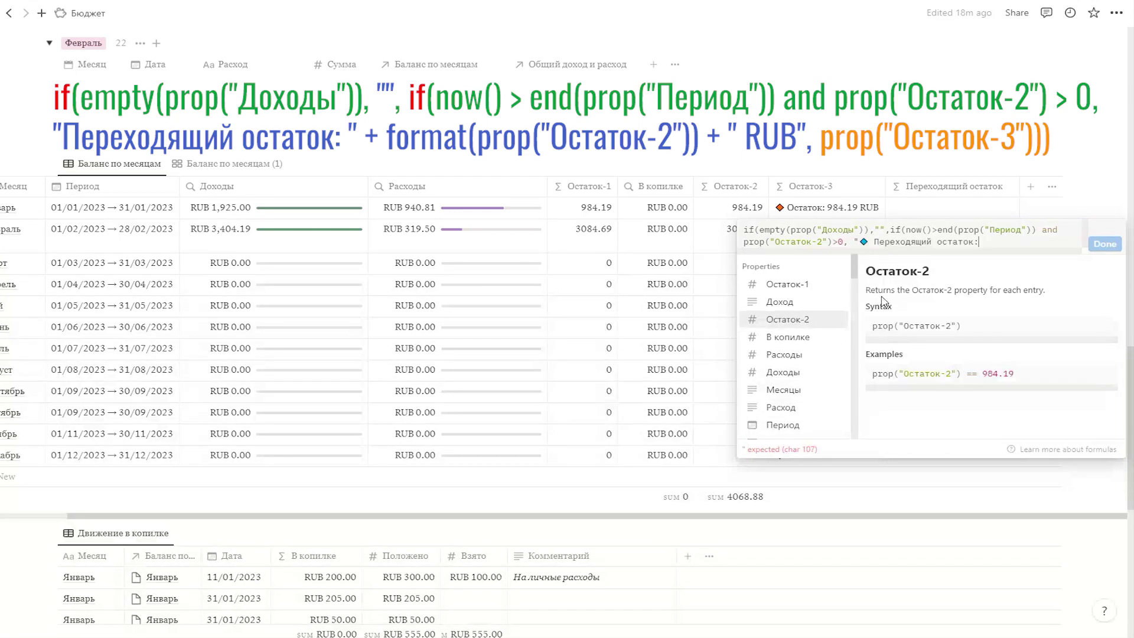
pyautogui.write(' " + format(prop("Остаток-2")) + " RUB", ')
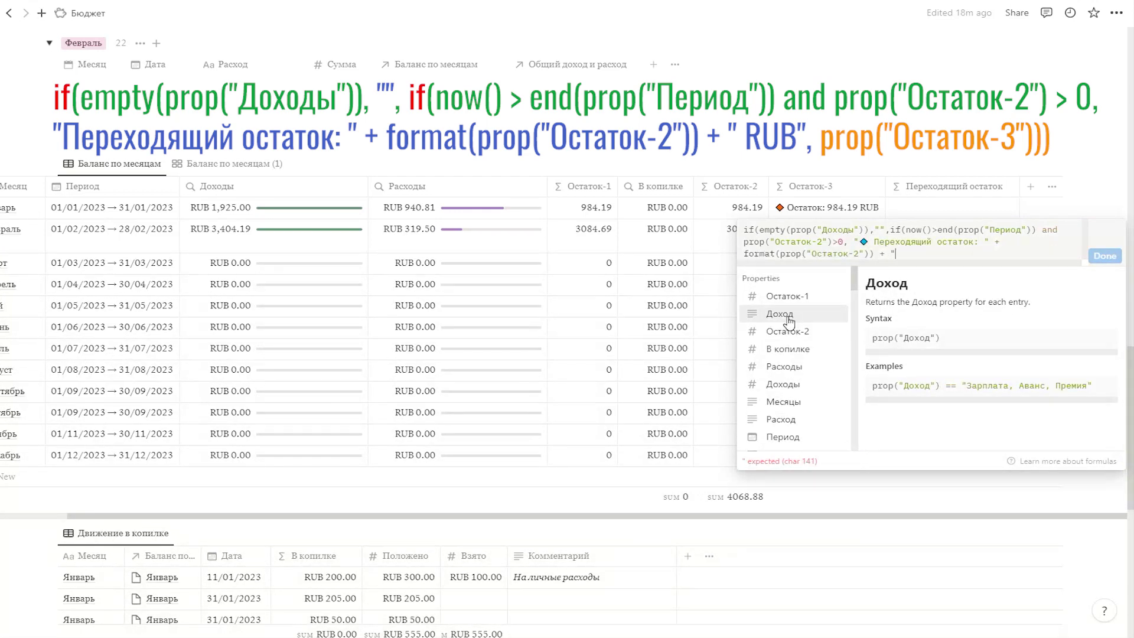
pyautogui.write('prop("Остаток-3")))')
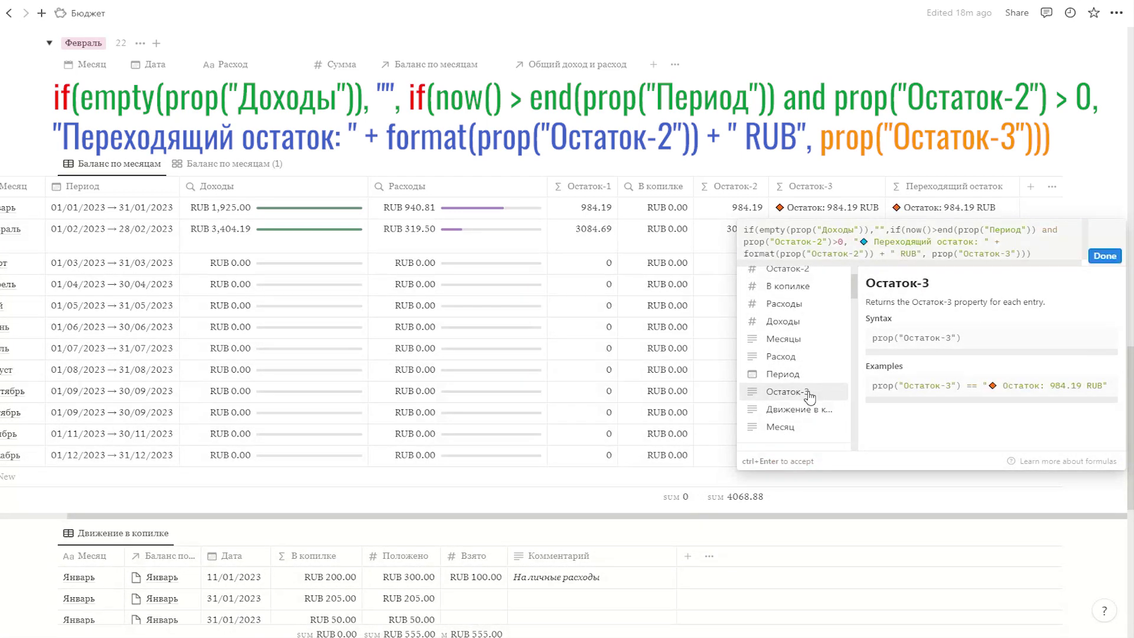
pyautogui.click(1104, 260)
pyautogui.moveTo(995, 269); pyautogui.dragTo(998, 461)
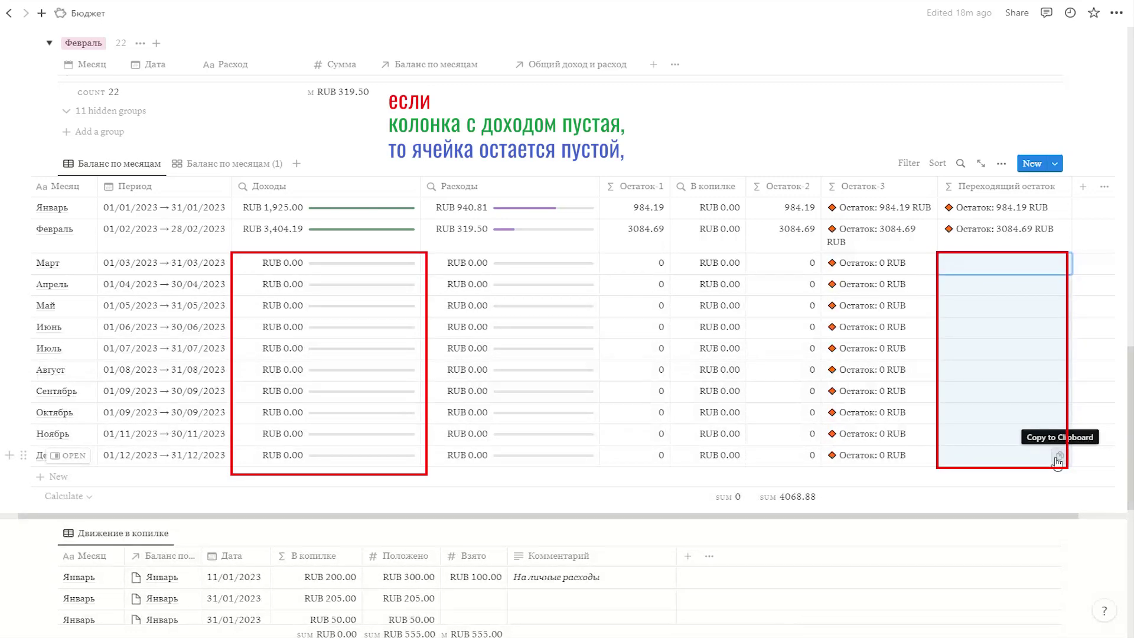
pyautogui.moveTo(1004, 208); pyautogui.dragTo(1005, 234)
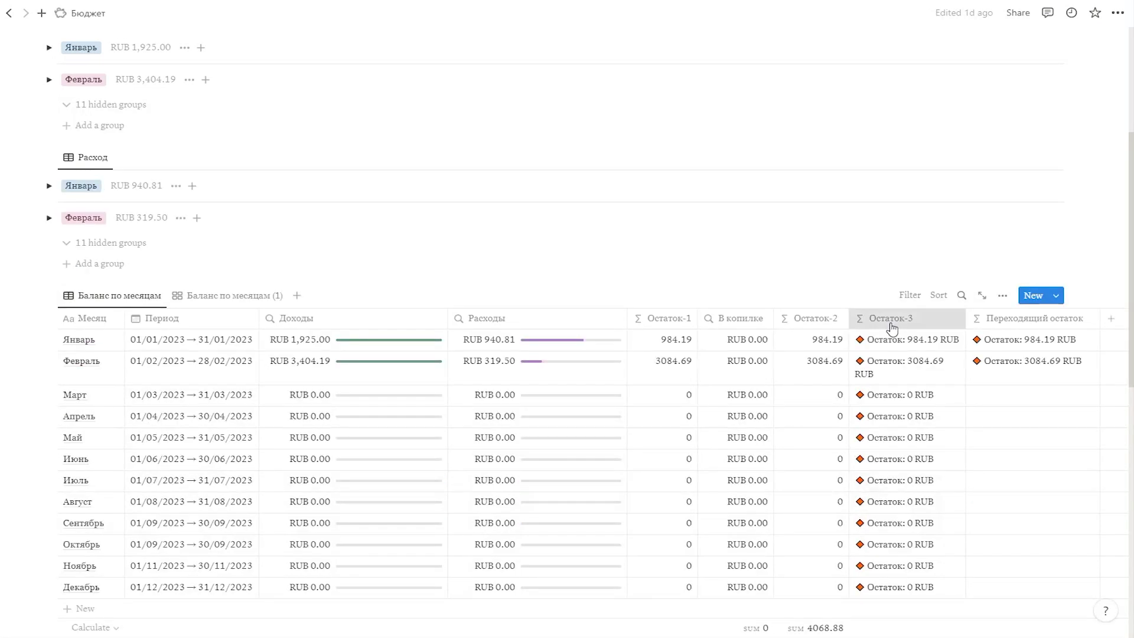
# Hide the "Остаток-3" column in the monthly balance table and show the "Переходящий остаток" property on the gallery view's cards.
pyautogui.click(891, 320)
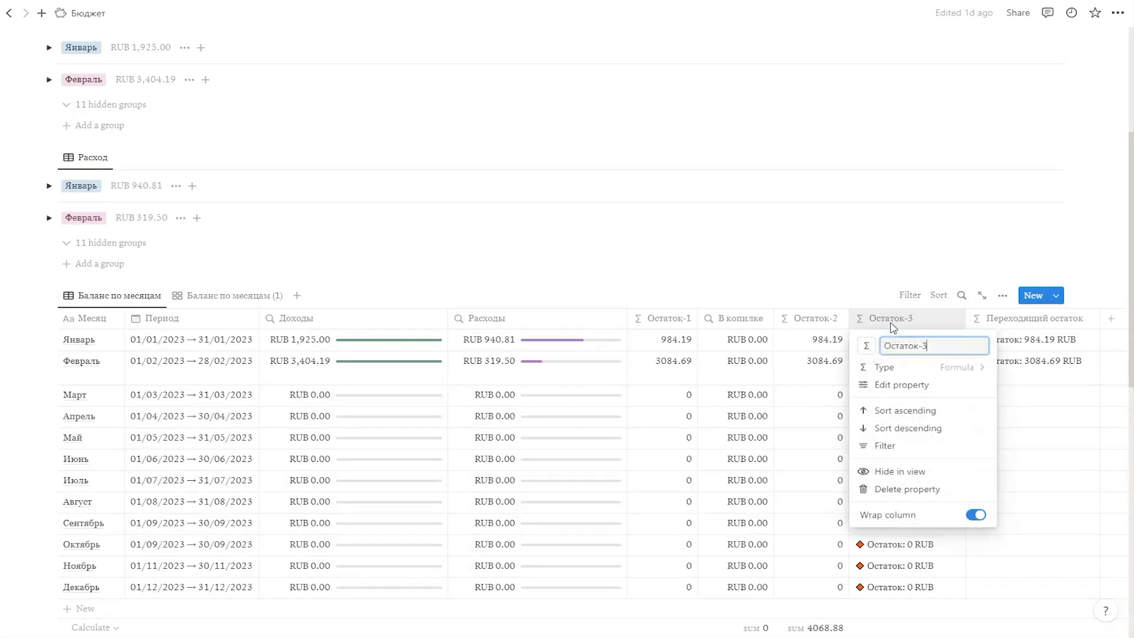
pyautogui.click(894, 471)
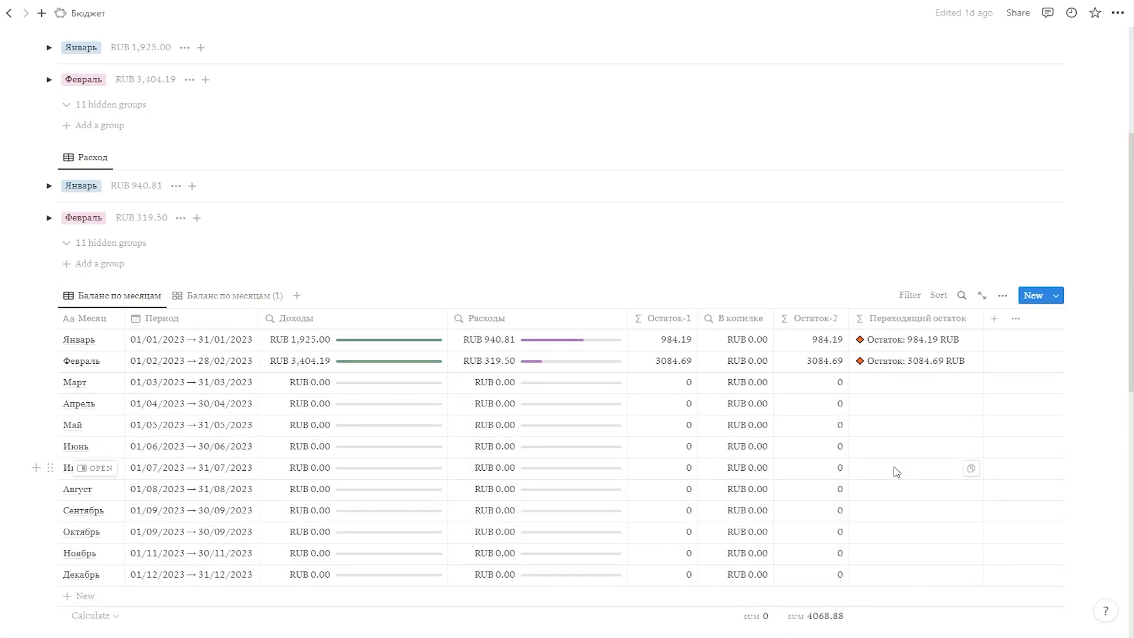
pyautogui.click(244, 305)
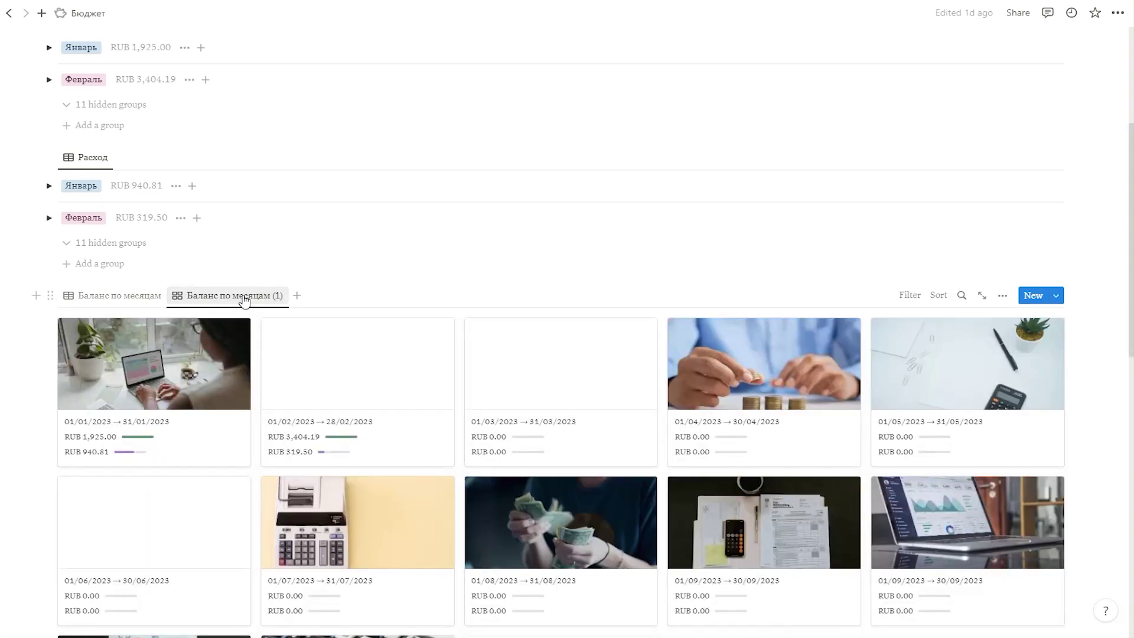
pyautogui.click(241, 302)
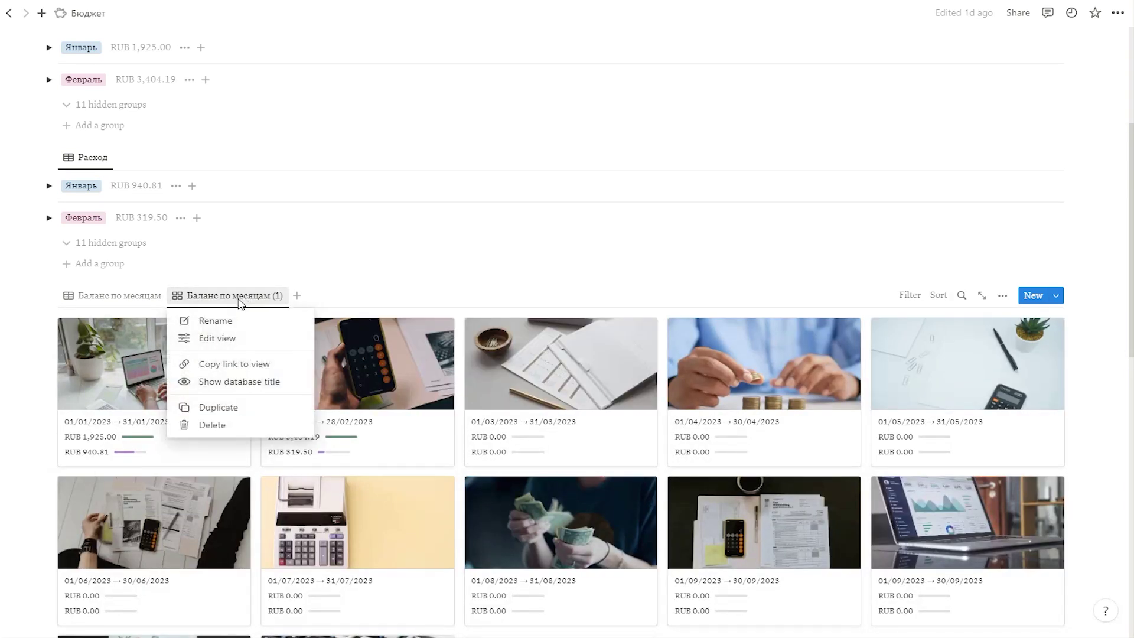
pyautogui.click(214, 337)
pyautogui.click(947, 398)
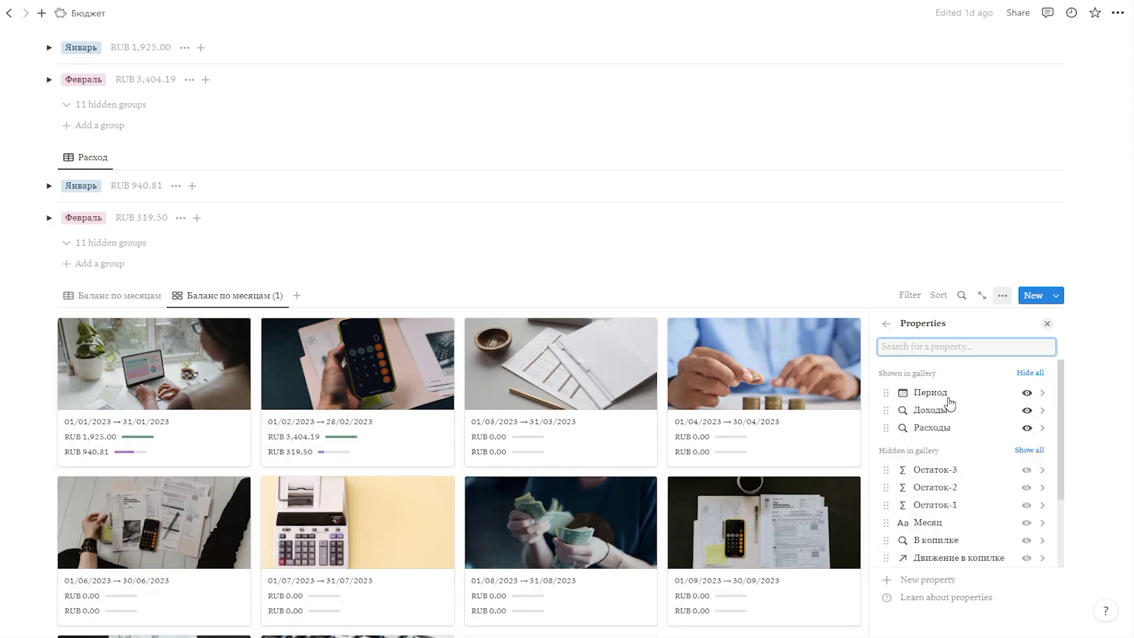
pyautogui.scroll(-2, 1001, 433)
pyautogui.click(1026, 529)
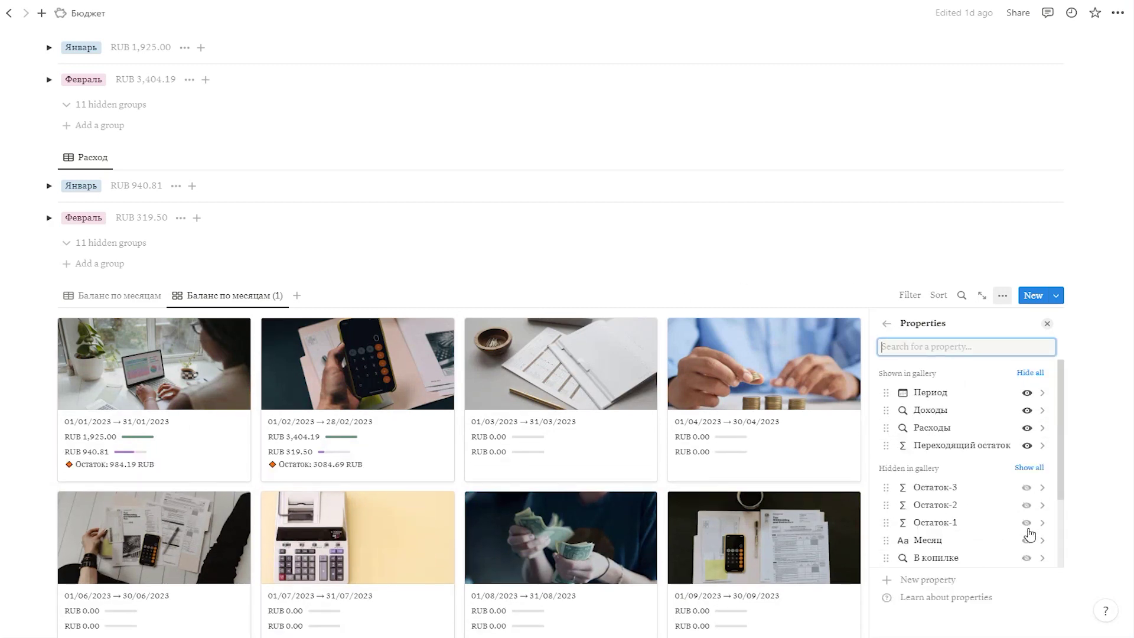
# Rename the gallery view of the monthly balance "Баланс (галерея)" and its table view "Баланс (таблица)".
pyautogui.click(223, 297)
pyautogui.click(240, 297)
pyautogui.click(247, 321)
pyautogui.write('Ба')
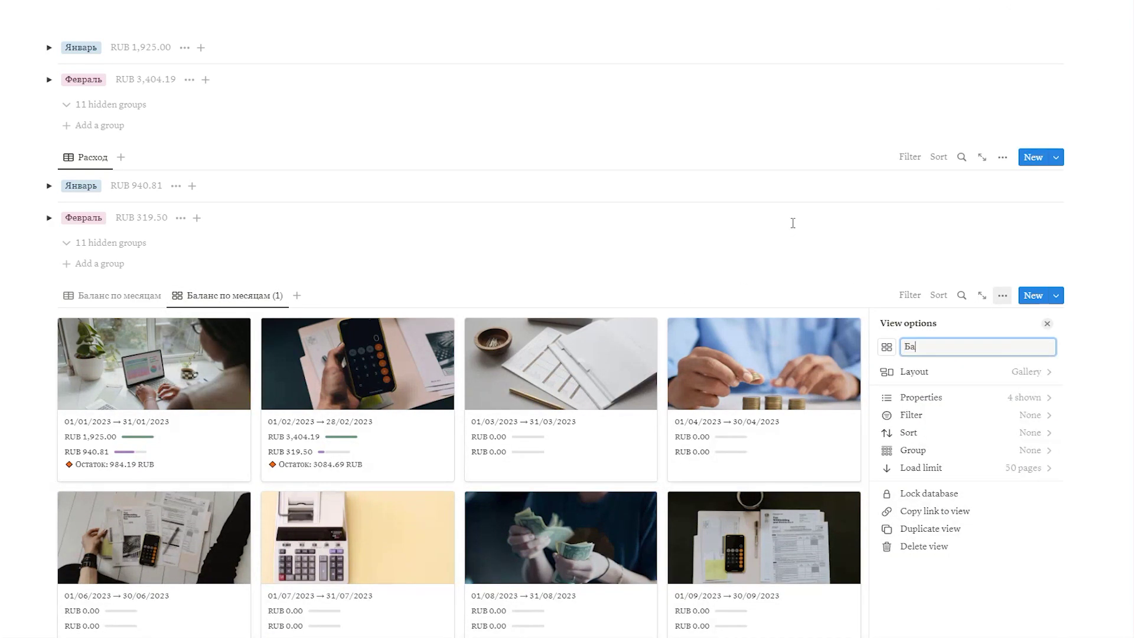
pyautogui.write('ланс (Галерея)')
pyautogui.rightClick(112, 296)
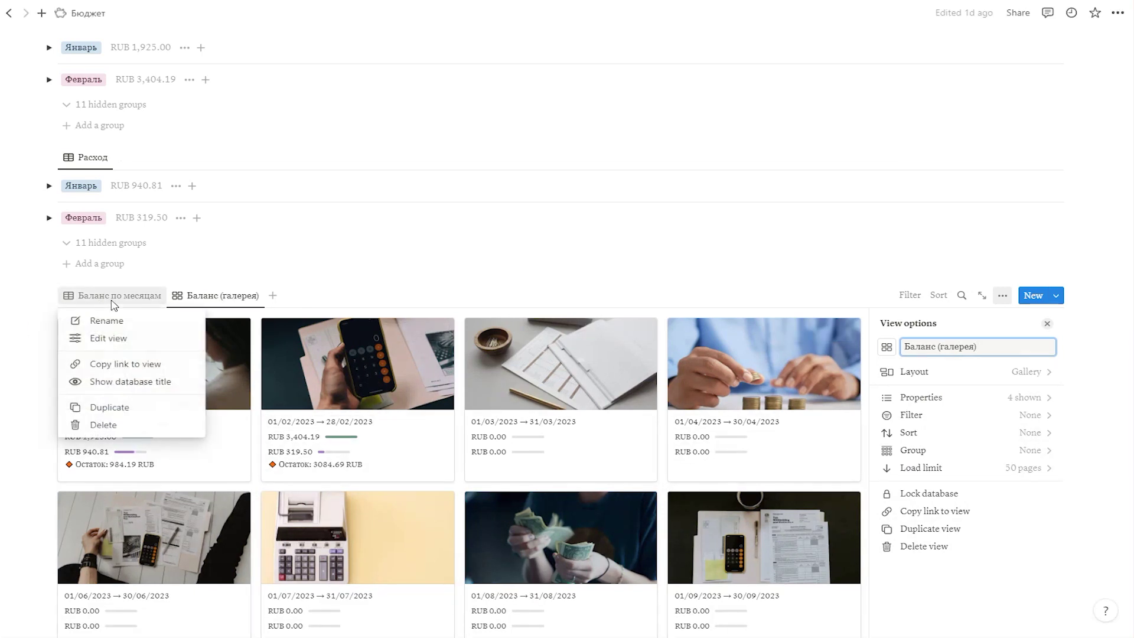
pyautogui.click(103, 319)
pyautogui.write('Баланс (таблица)')
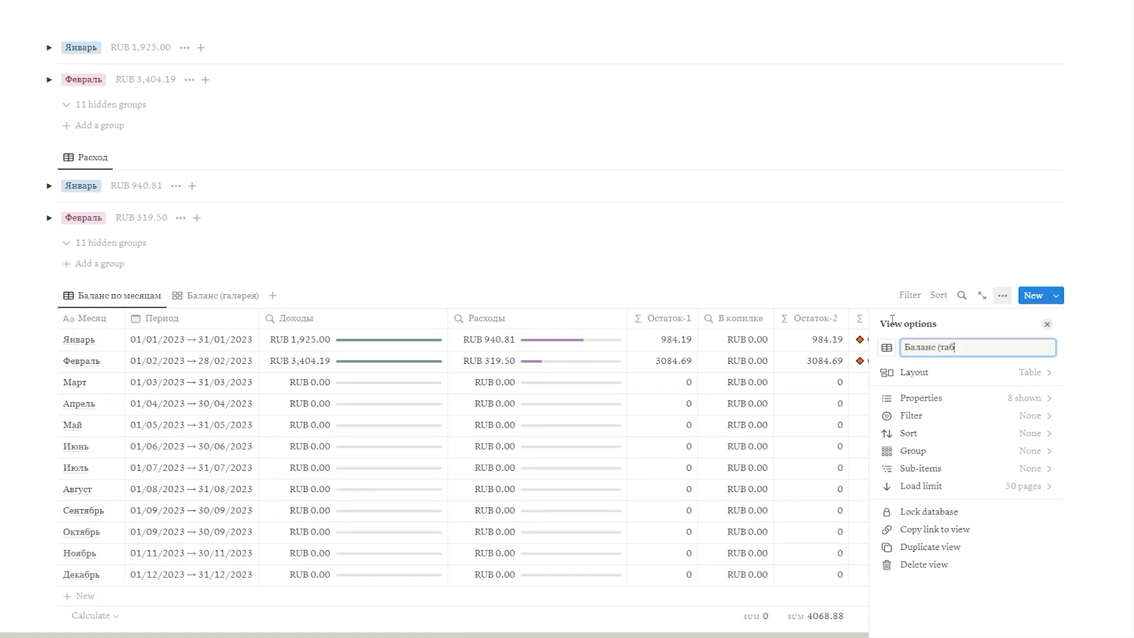
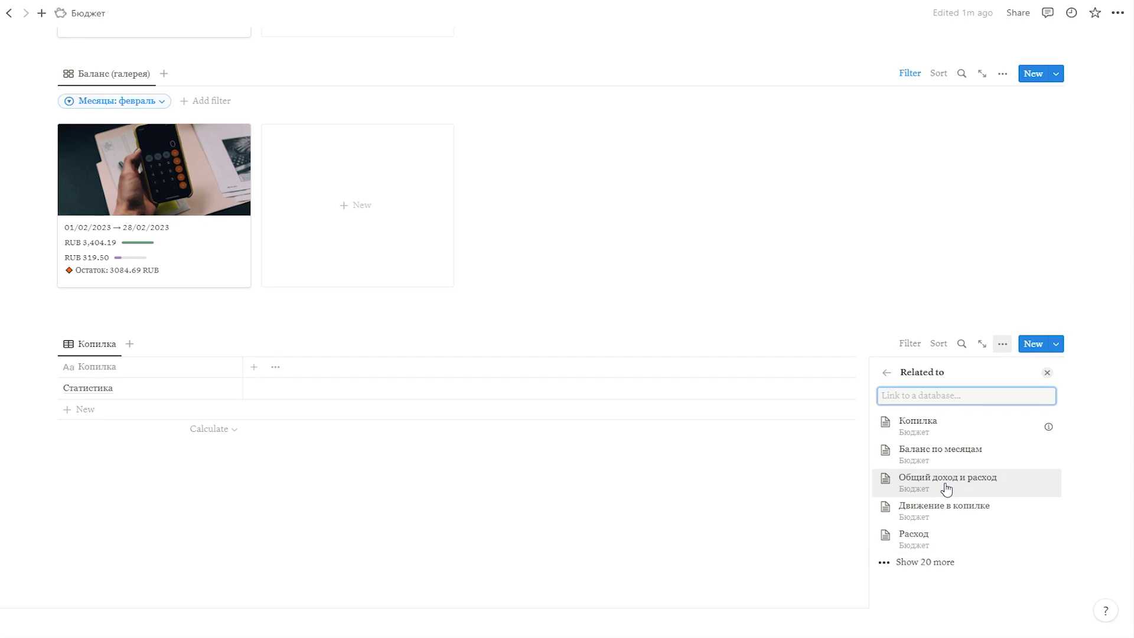
# Add a relation from the Копилка table to "Движение в копилке" that is also shown on the related database.
pyautogui.click(937, 520)
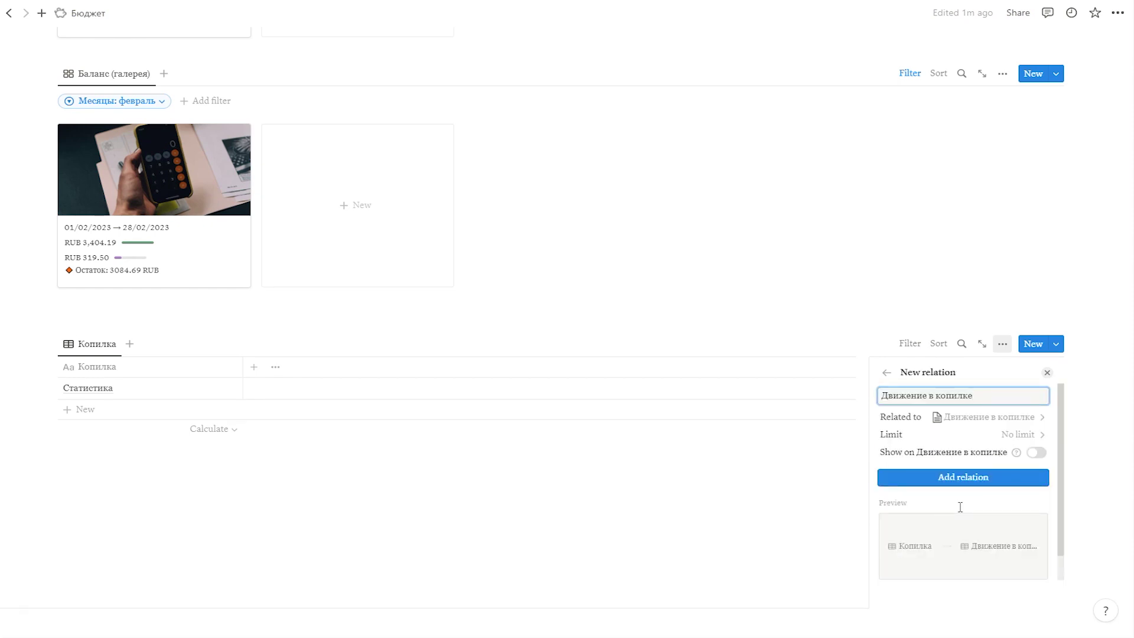
pyautogui.click(1037, 453)
pyautogui.click(978, 522)
pyautogui.click(576, 479)
# Link all rows of "Движение в копилке" to the Статистика page through the Копилка relation and hide that column.
pyautogui.scroll(10, 605, 466)
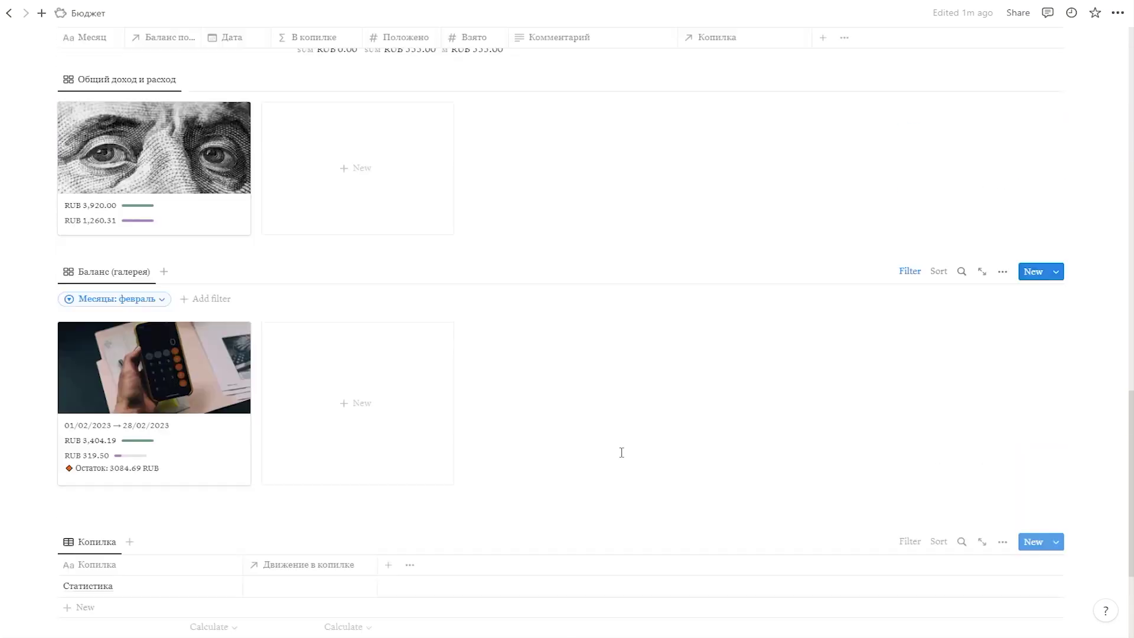
pyautogui.click(738, 299)
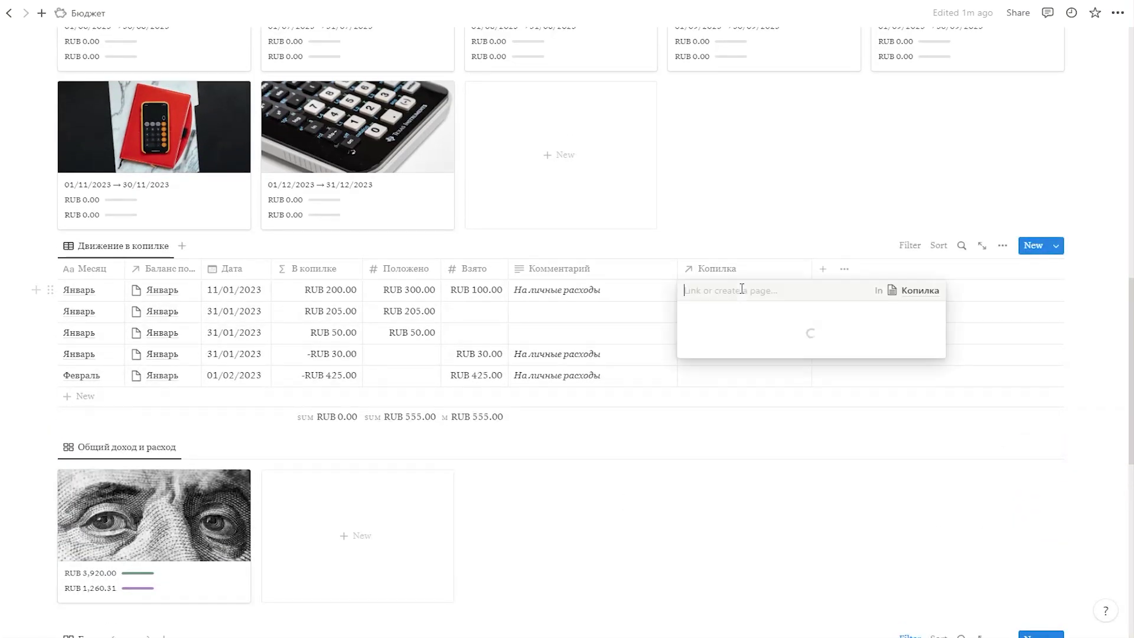
pyautogui.click(724, 332)
pyautogui.press('Escape')
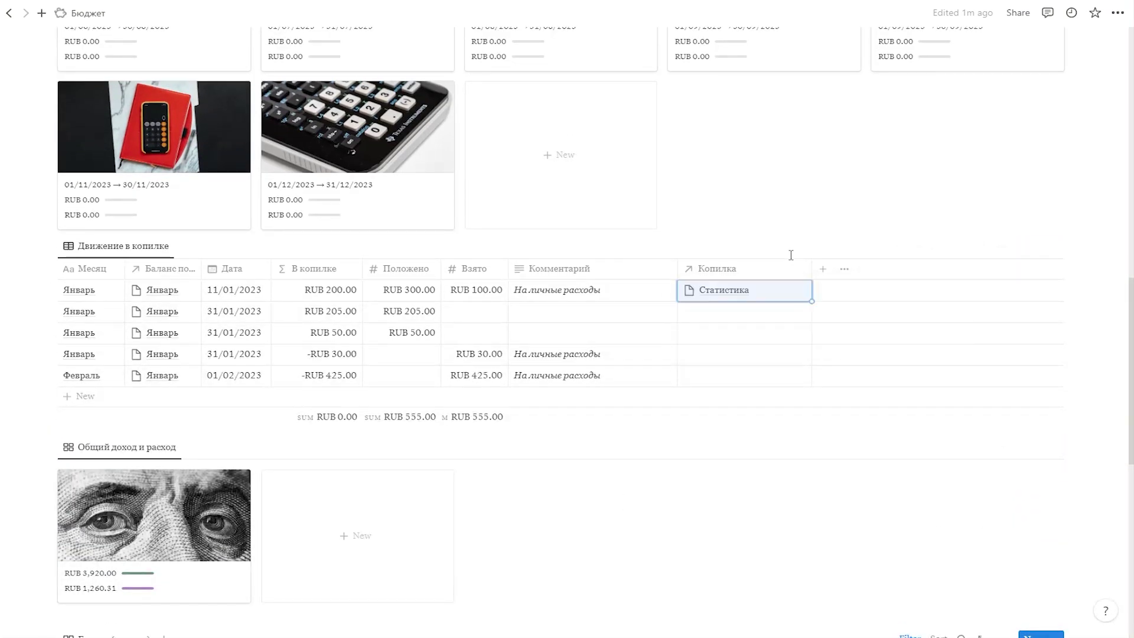
pyautogui.moveTo(811, 301); pyautogui.dragTo(784, 381)
pyautogui.click(744, 268)
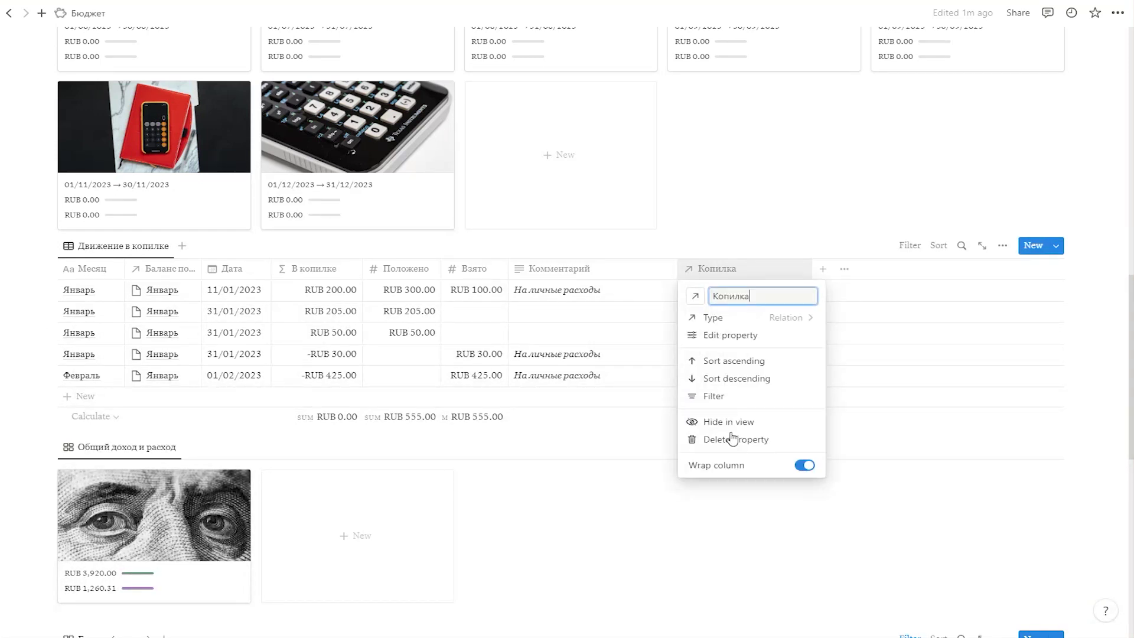
pyautogui.click(733, 421)
# Add a rollup "Накоплено" to the Копилка table that sums the "В копилке" property through the "Движение в копилке" relation.
pyautogui.scroll(-10, 844, 383)
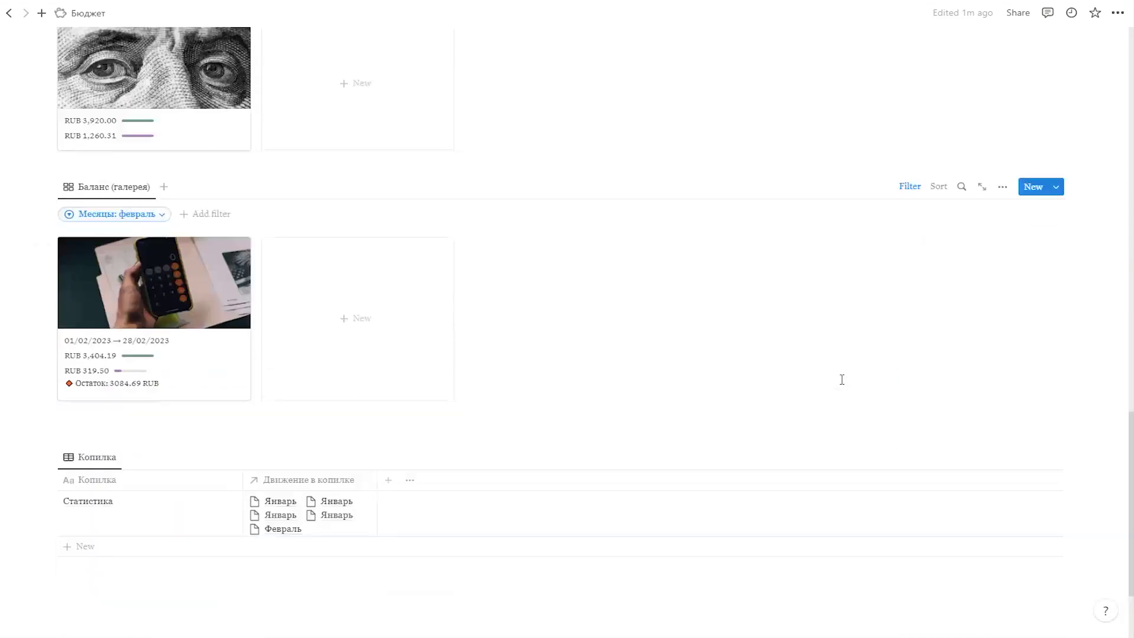
pyautogui.click(385, 347)
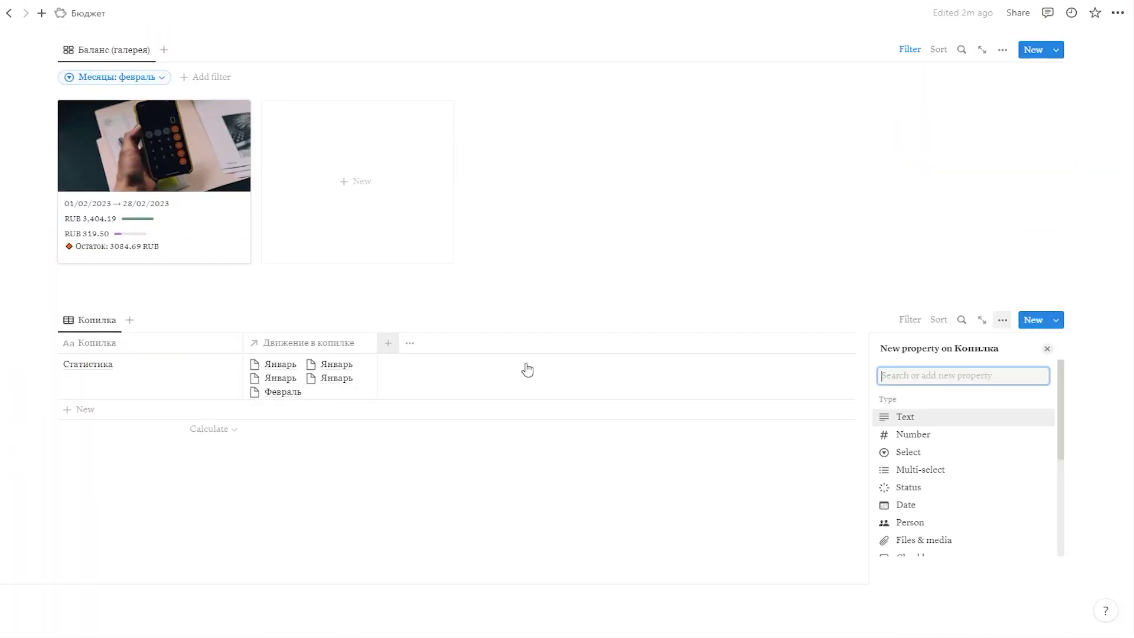
pyautogui.scroll(-3, 963, 478)
pyautogui.click(945, 478)
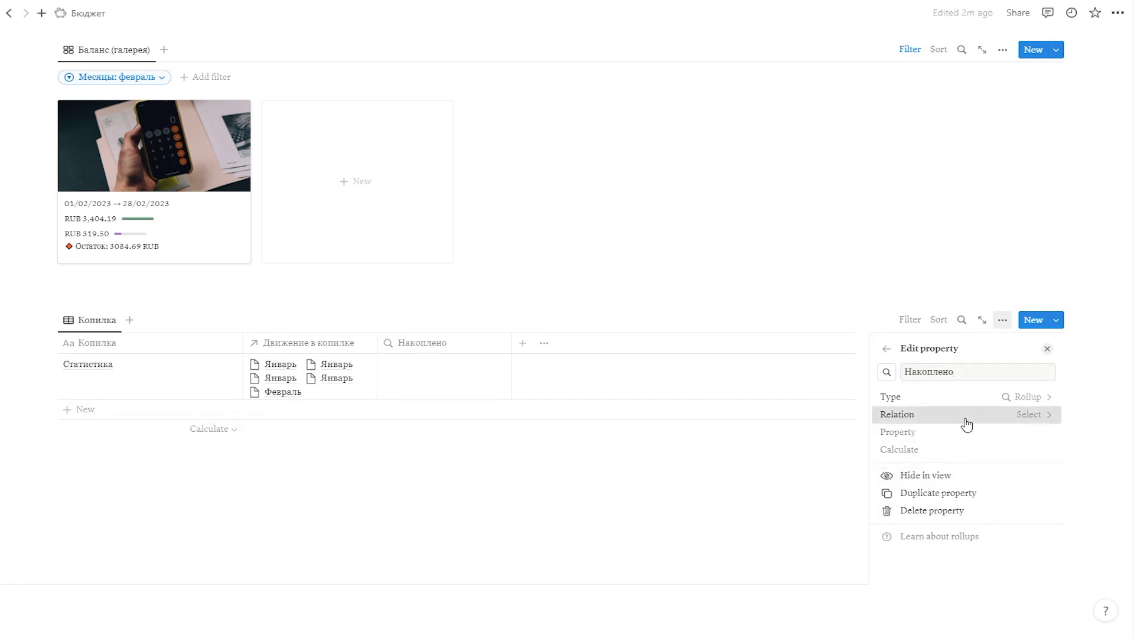
pyautogui.click(965, 423)
pyautogui.click(953, 465)
pyautogui.click(956, 443)
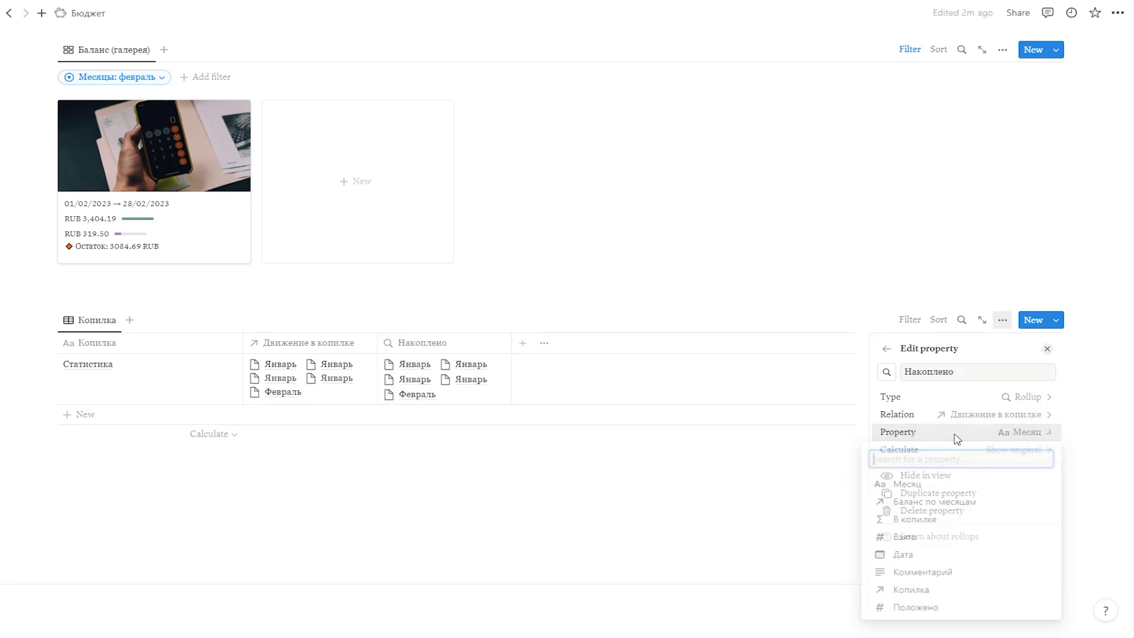
pyautogui.click(928, 517)
pyautogui.click(975, 449)
pyautogui.click(957, 339)
pyautogui.click(464, 497)
# Set the Взято amount of the Февраль row in "Движение в копилке" to 225.
pyautogui.scroll(4, 465, 497)
pyautogui.scroll(5, 465, 497)
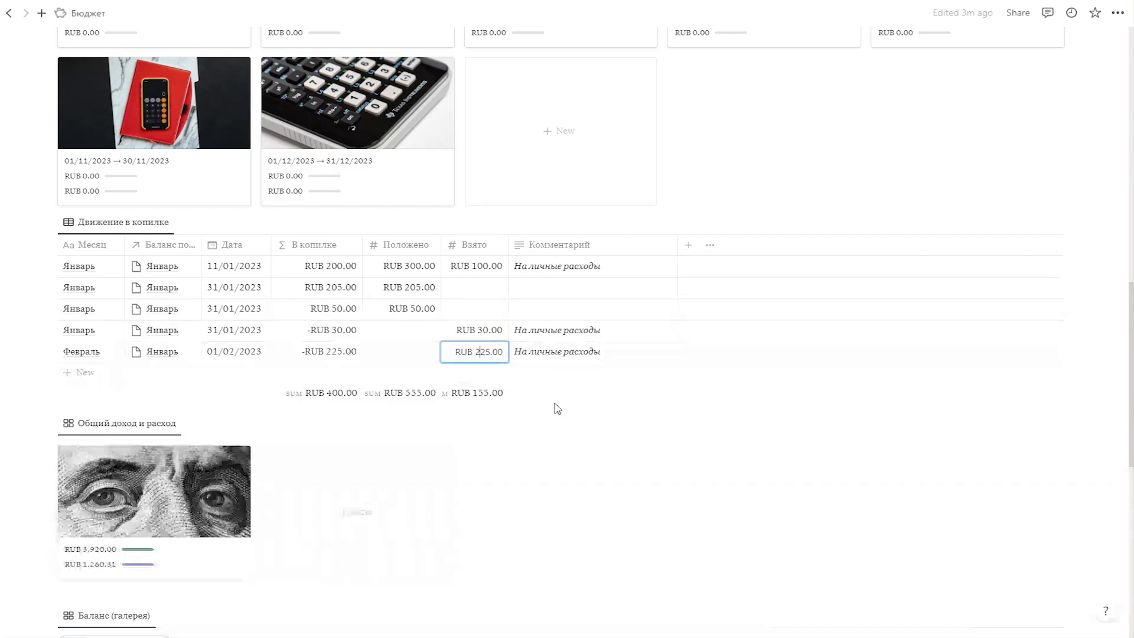
pyautogui.scroll(-8, 576, 414)
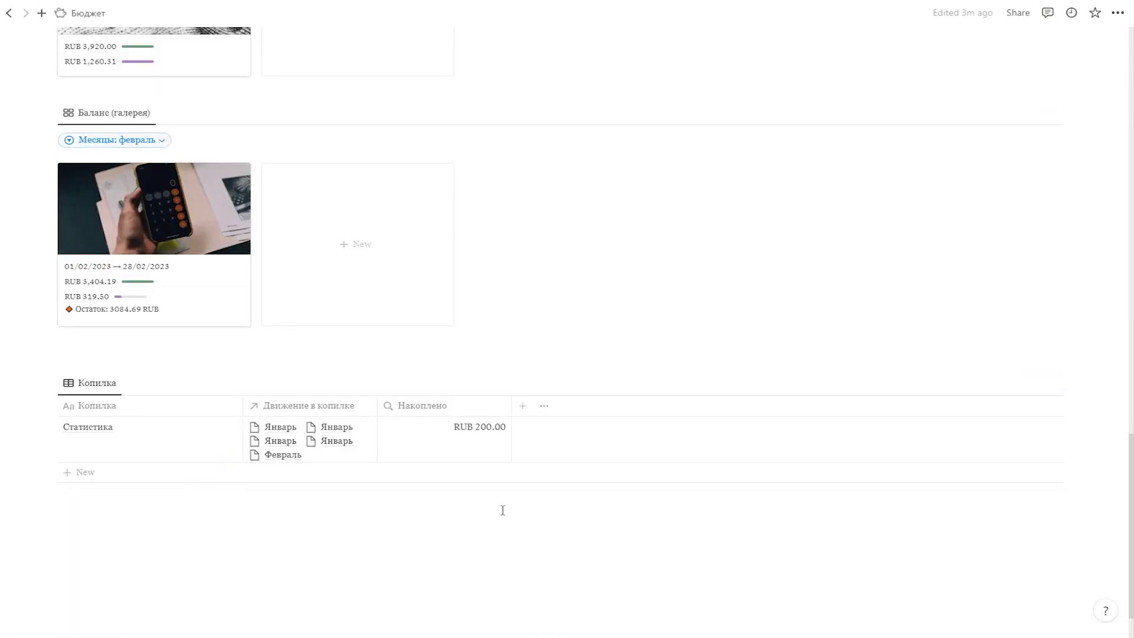
# Add a number property "Цель" in Ruble format to the Копилка table and set it to 50,000 for Статистика.
pyautogui.click(523, 407)
pyautogui.click(930, 436)
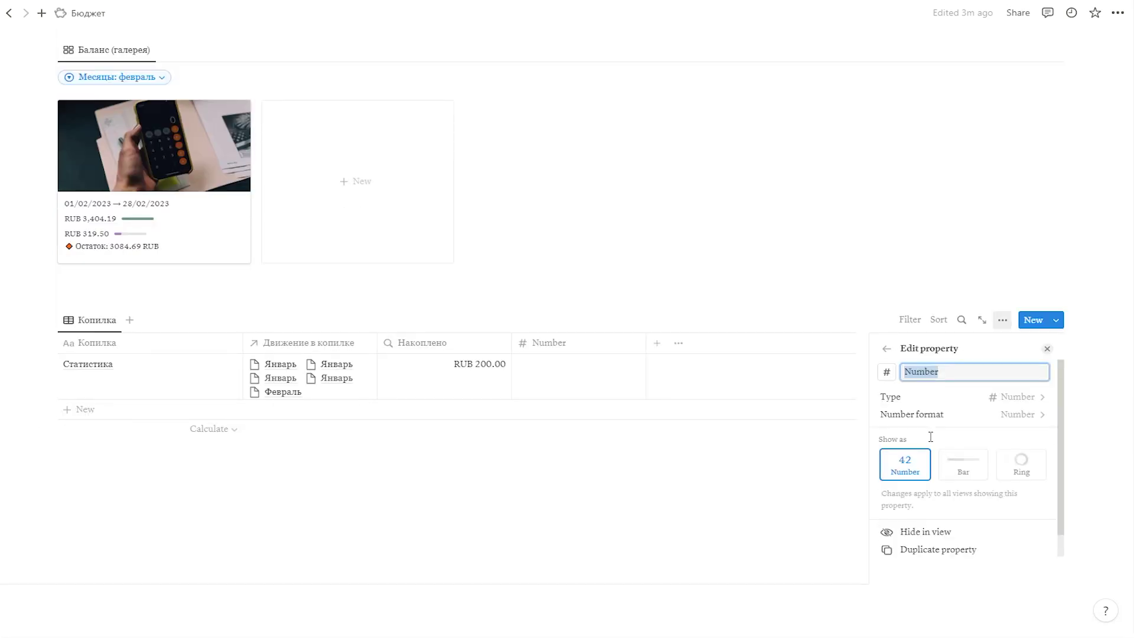
pyautogui.write('Цель')
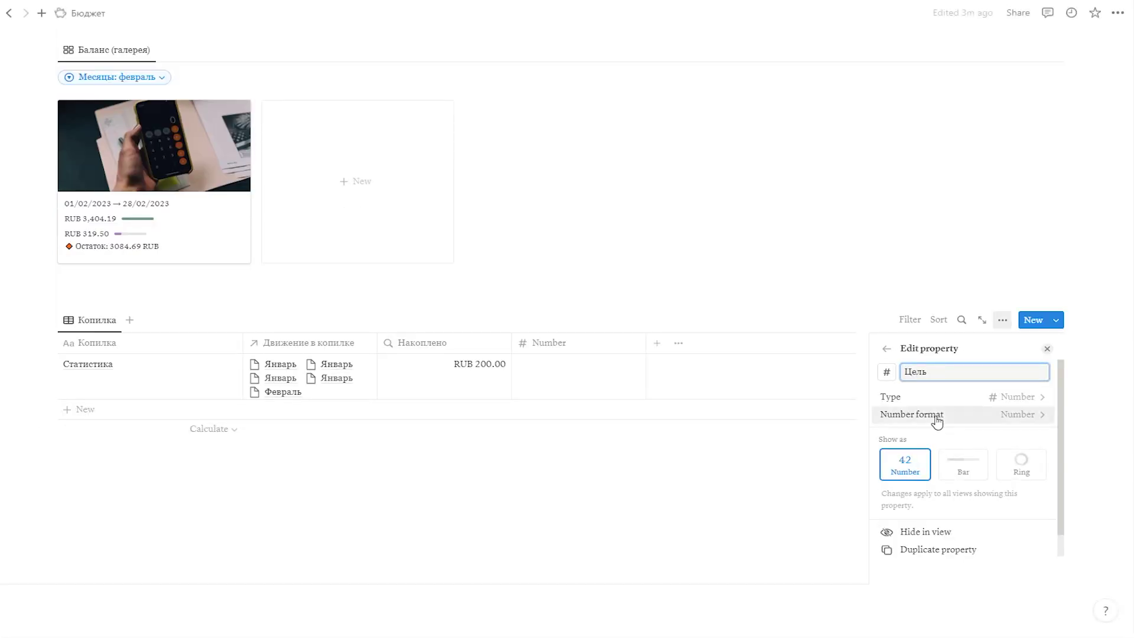
pyautogui.click(936, 416)
pyautogui.click(953, 282)
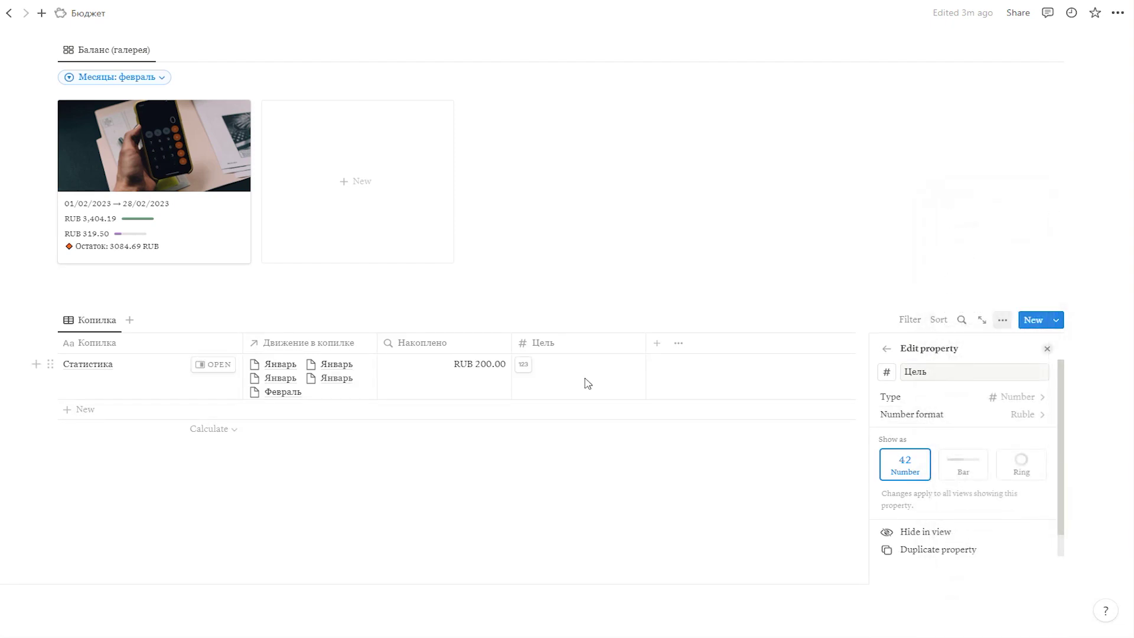
pyautogui.click(595, 368)
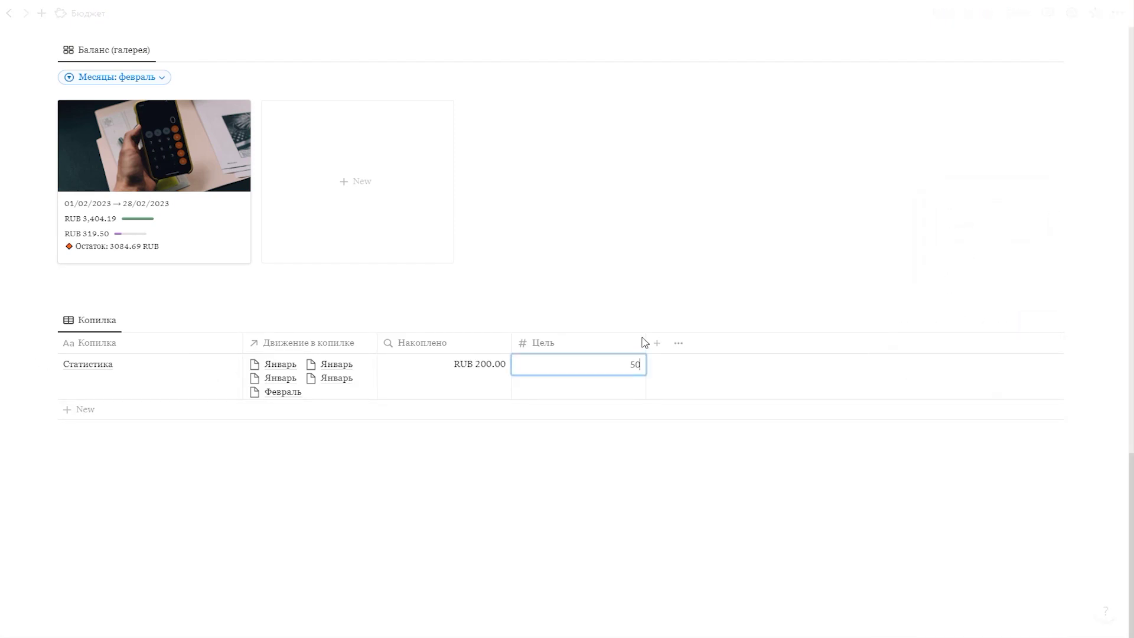
pyautogui.press('Return')
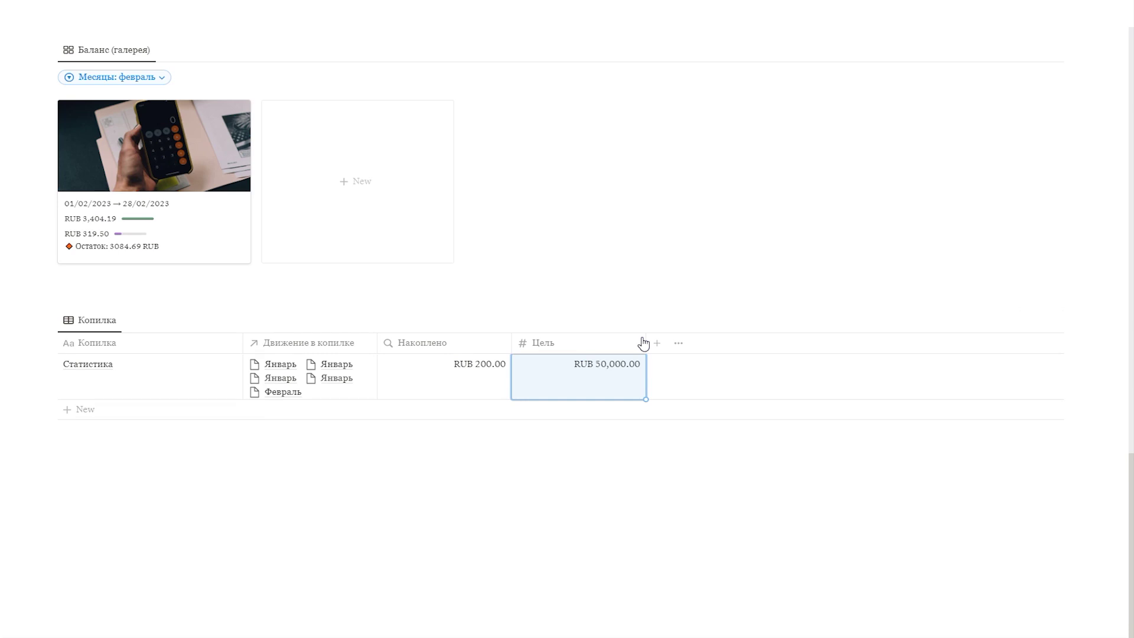
# Add a formula property named "До цели-1" to the Копилка table.
pyautogui.click(657, 343)
pyautogui.scroll(-2, 996, 458)
pyautogui.click(939, 504)
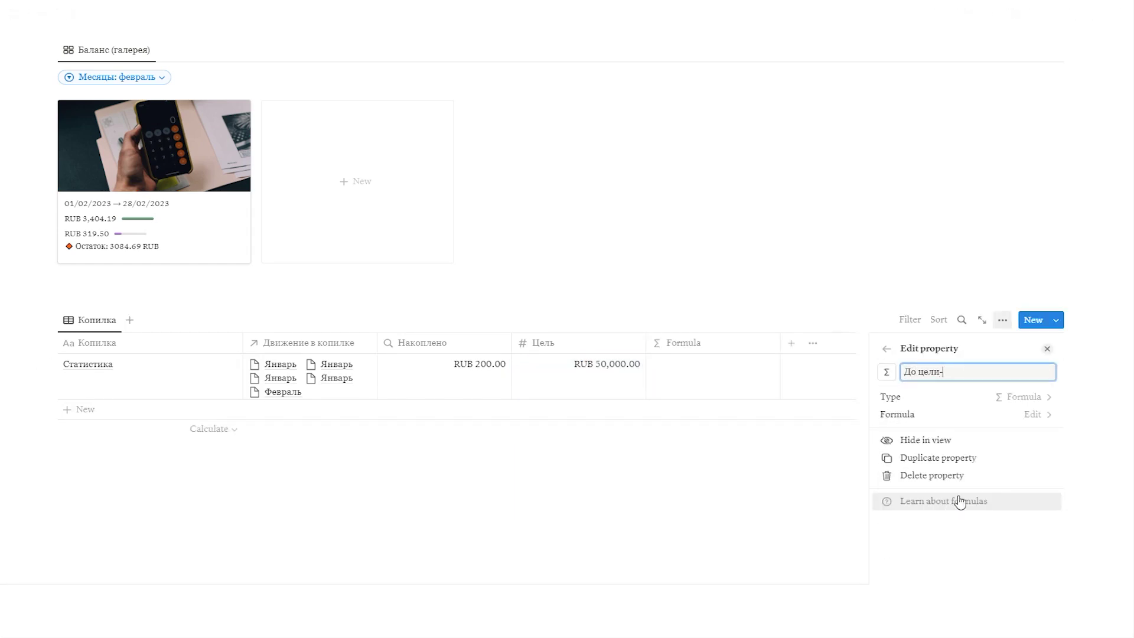
pyautogui.write('До цели-1')
# Set the "До цели-1" formula to round(subtract(prop("Цель"),prop("Накоплено"))*100)/100.
pyautogui.click(716, 374)
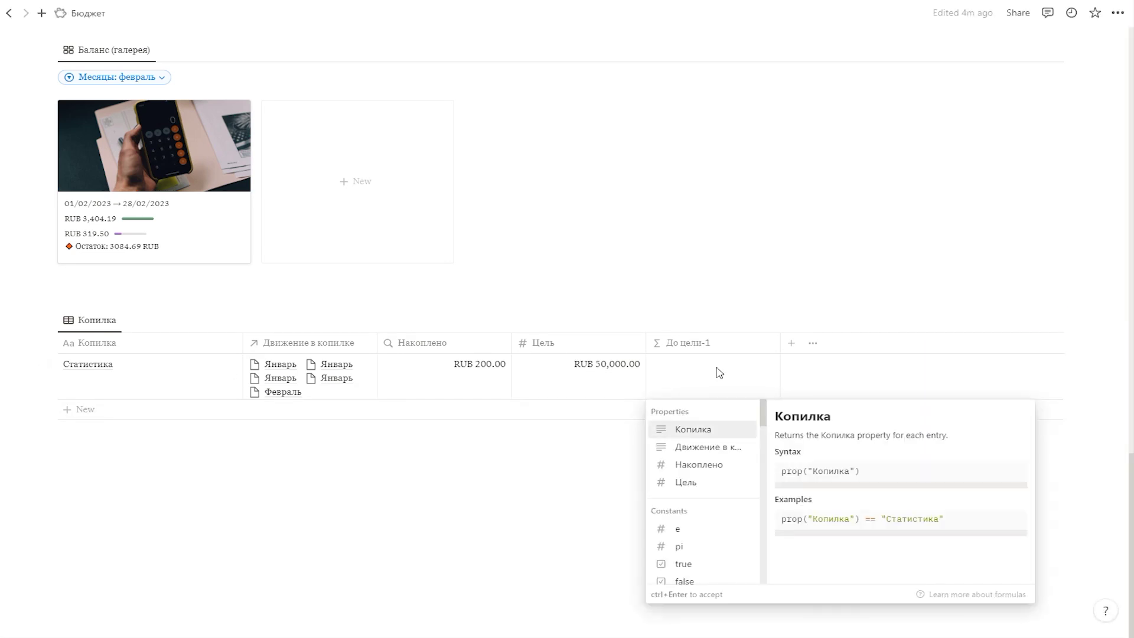
pyautogui.write('round')
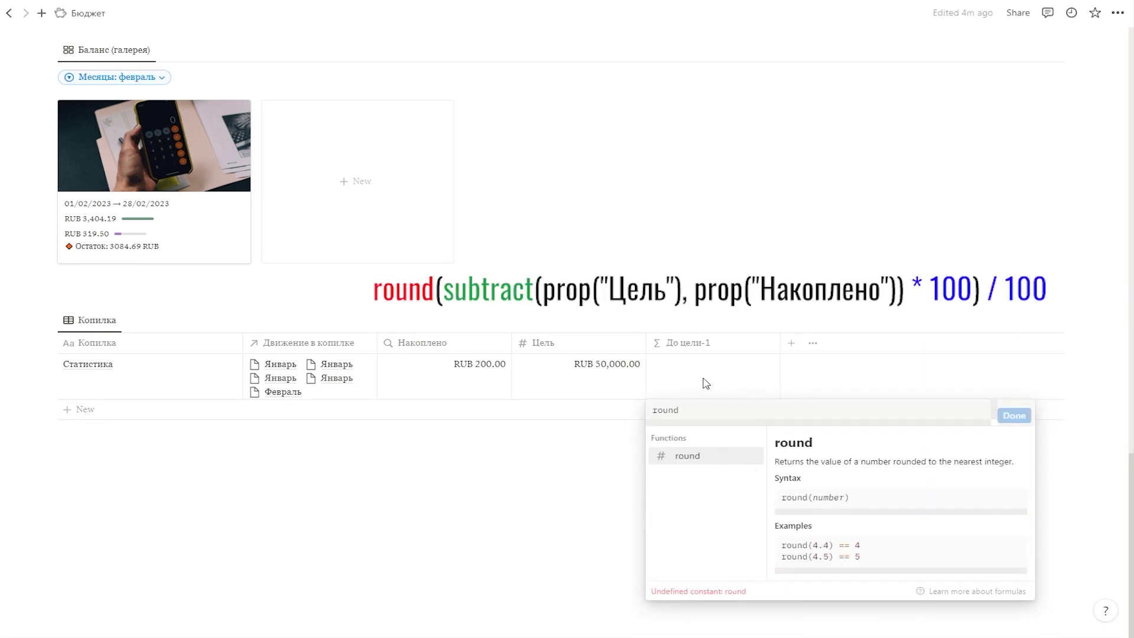
pyautogui.write('(subtract(prop("Цель"),prop("Накоплено"))')
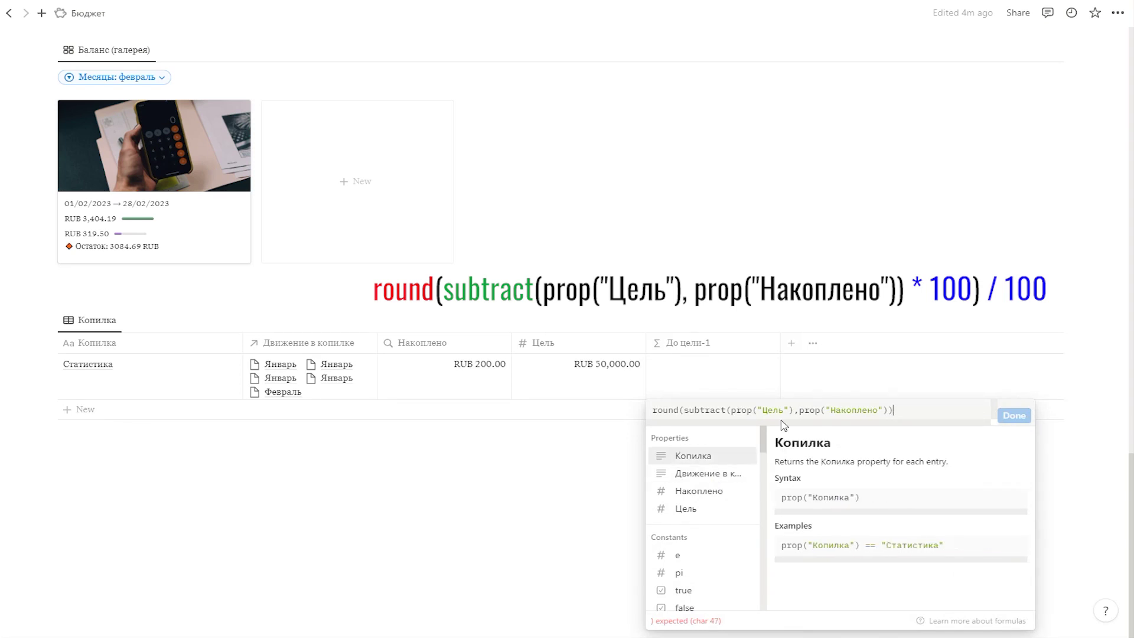
pyautogui.write('*100)/100')
pyautogui.click(1015, 415)
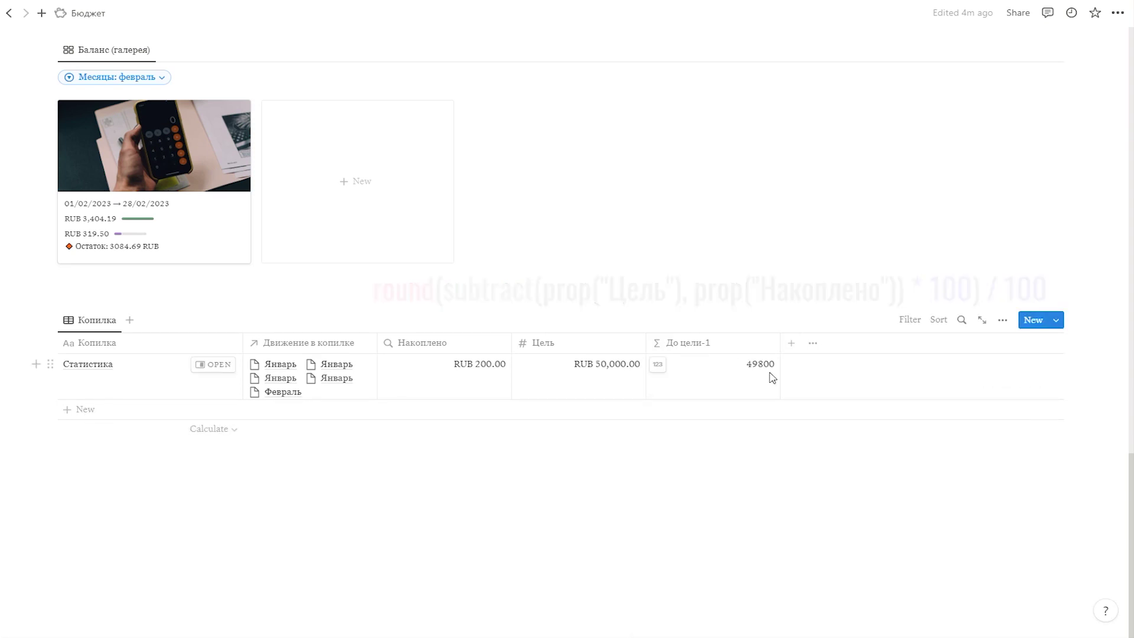
# Add a second formula property named "До цели-2" to the Копилка table.
pyautogui.click(734, 344)
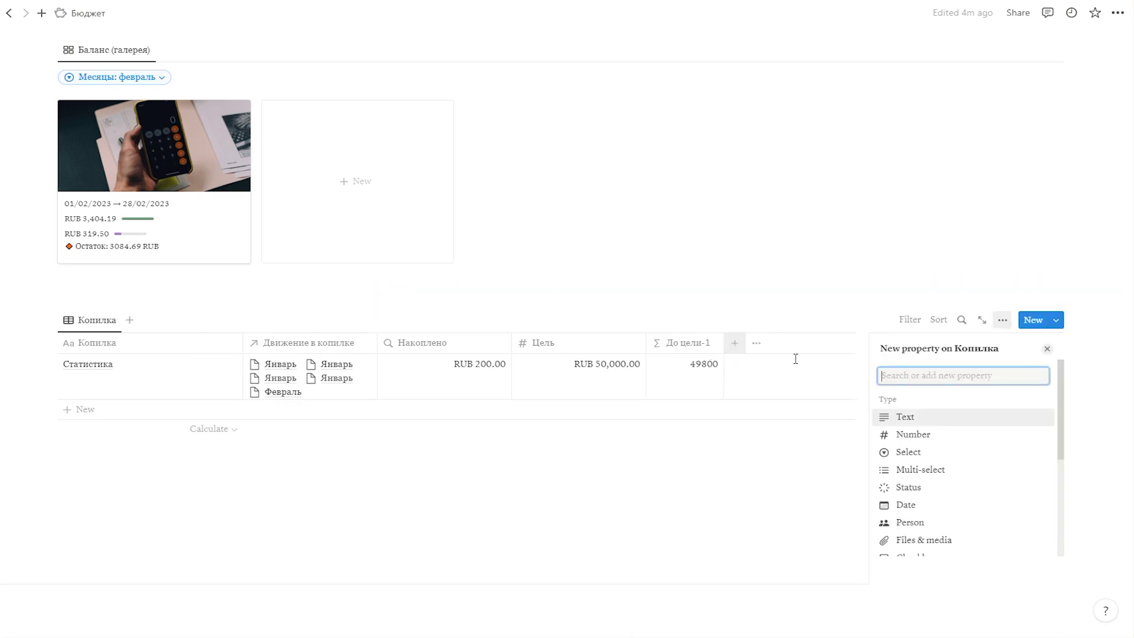
pyautogui.scroll(-3, 962, 448)
pyautogui.click(948, 442)
pyautogui.write('До цели-2')
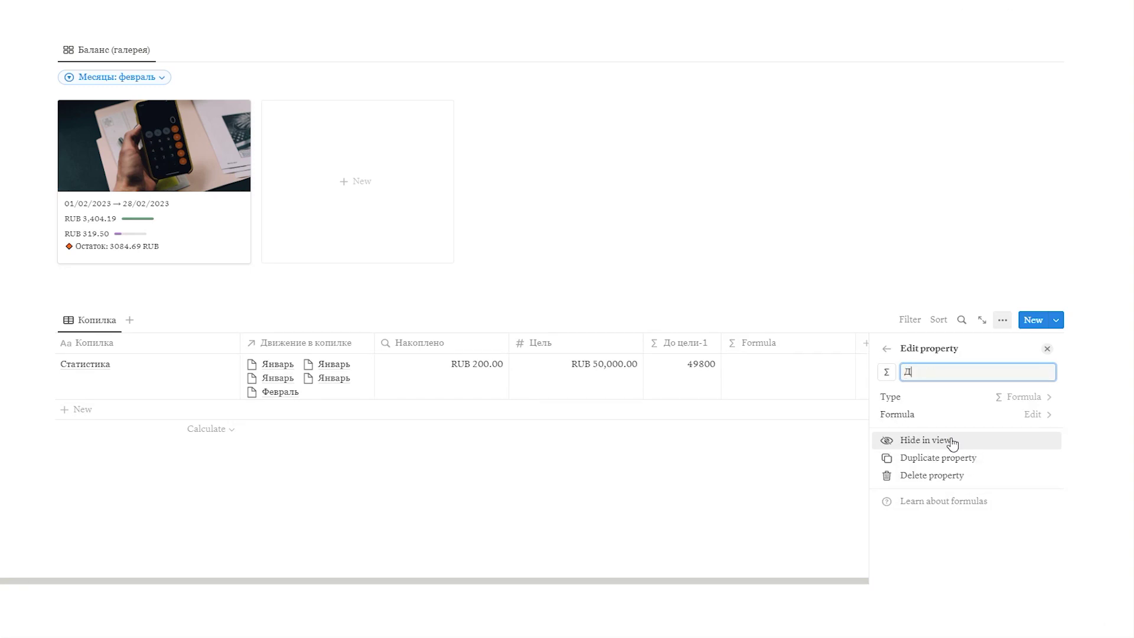
# Set the "До цели-2" formula to "⭐ До цели: " + format(prop("До цели-1")) + " RUB".
pyautogui.click(807, 376)
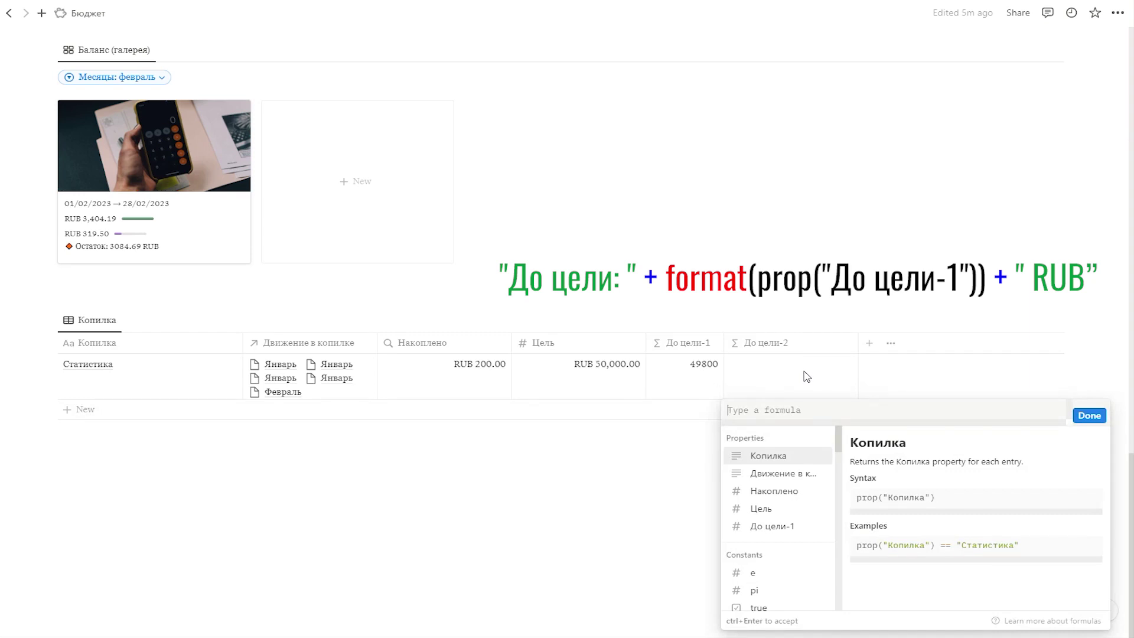
pyautogui.press('super+period')
pyautogui.click(886, 461)
pyautogui.write('До цели: " + format (prop("До цели-1")) + " RUB"')
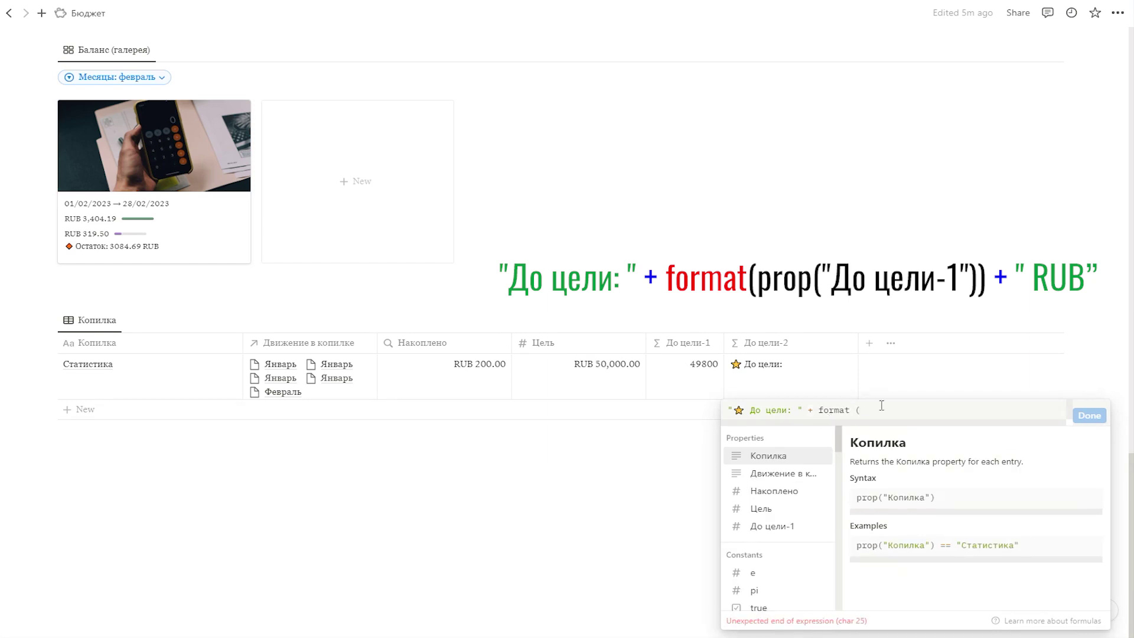
pyautogui.click(778, 526)
pyautogui.write(')')
pyautogui.click(1089, 414)
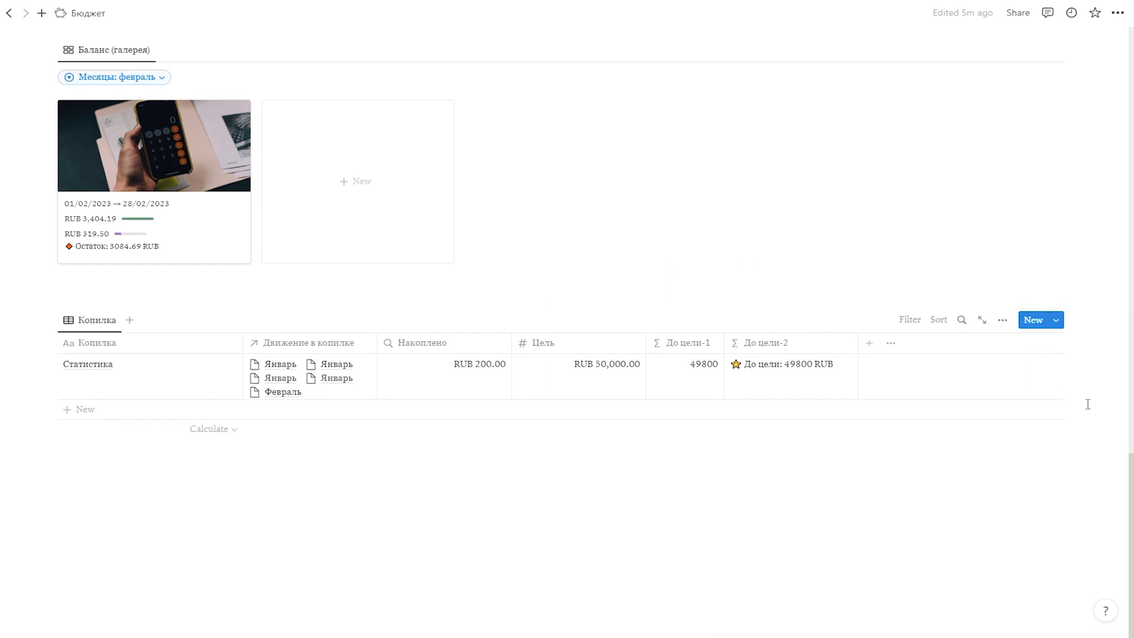
# Switch the Копилка view to the Gallery layout with Page cover as the card preview and Medium card size.
pyautogui.click(96, 320)
pyautogui.click(97, 362)
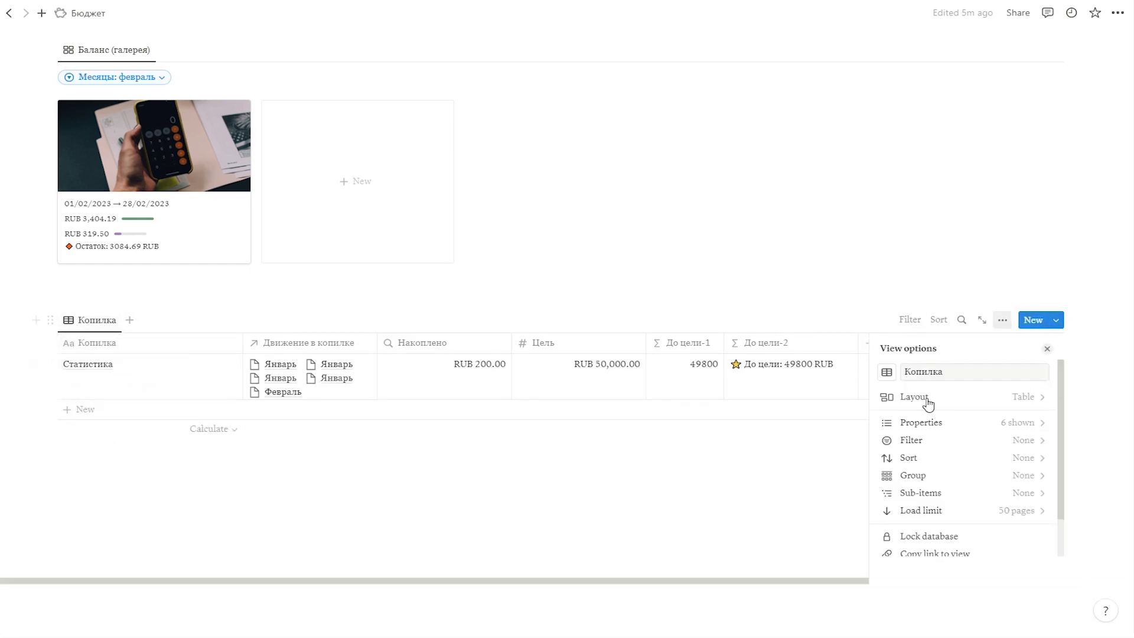
pyautogui.click(926, 399)
pyautogui.click(1026, 433)
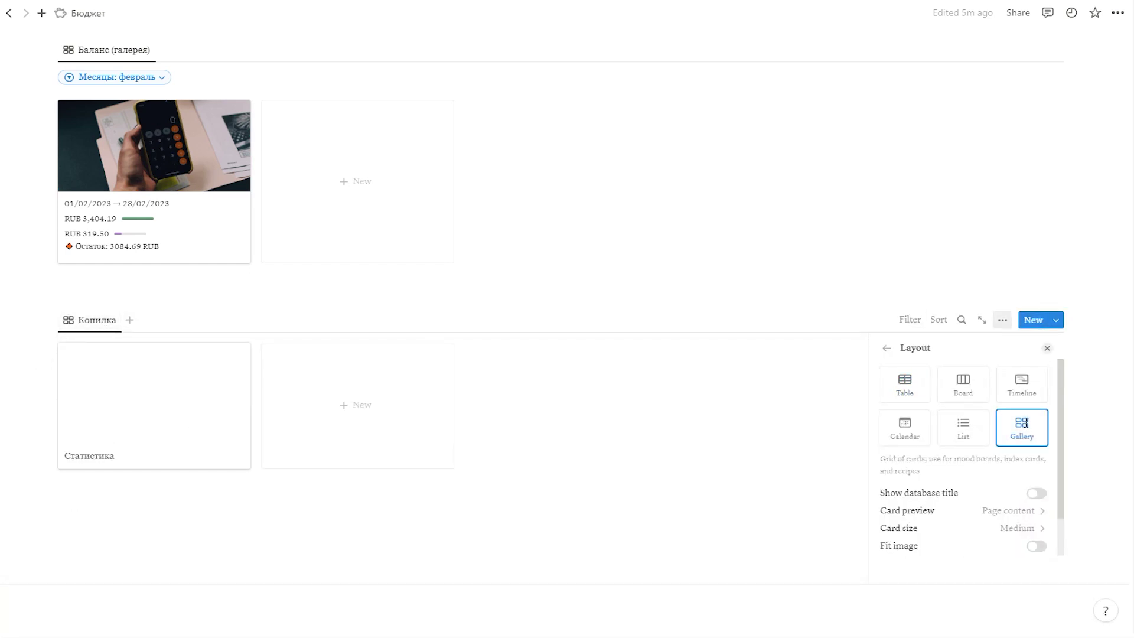
pyautogui.click(962, 511)
pyautogui.click(939, 556)
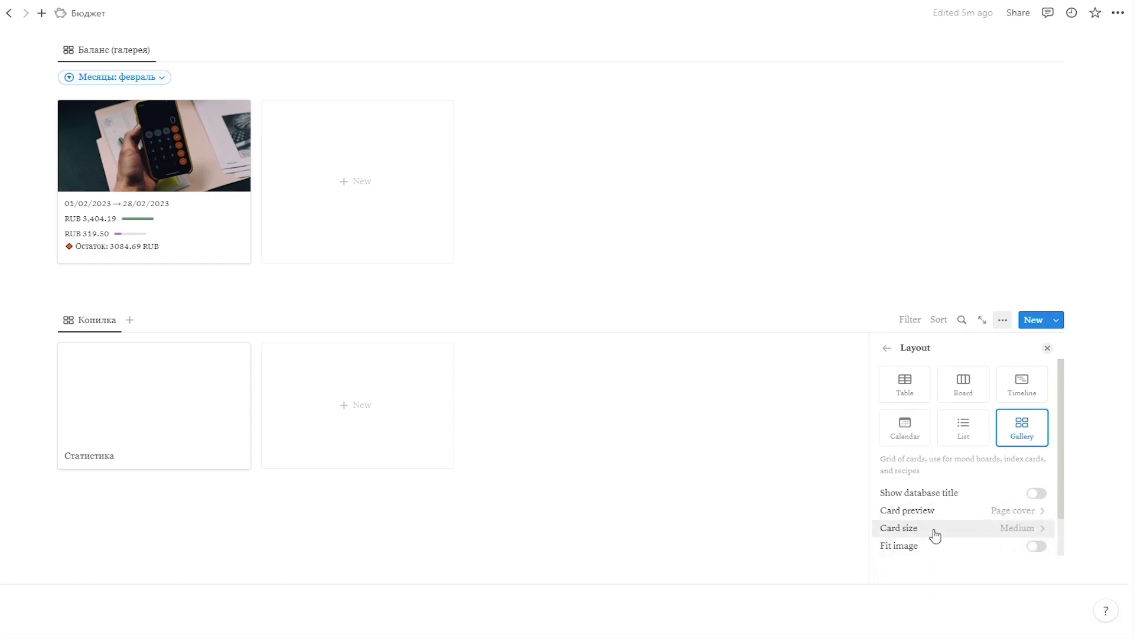
pyautogui.click(933, 532)
pyautogui.click(919, 569)
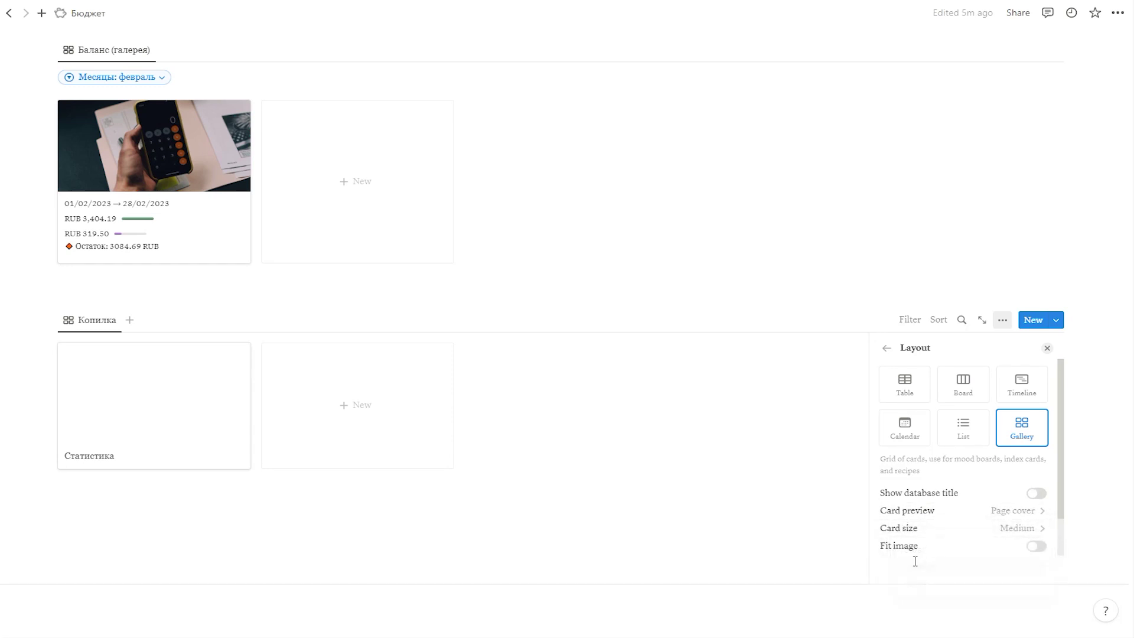
# Hide the Копилка title in the gallery and show the "Накоплено" and "До цели-2" properties on its cards.
pyautogui.click(887, 350)
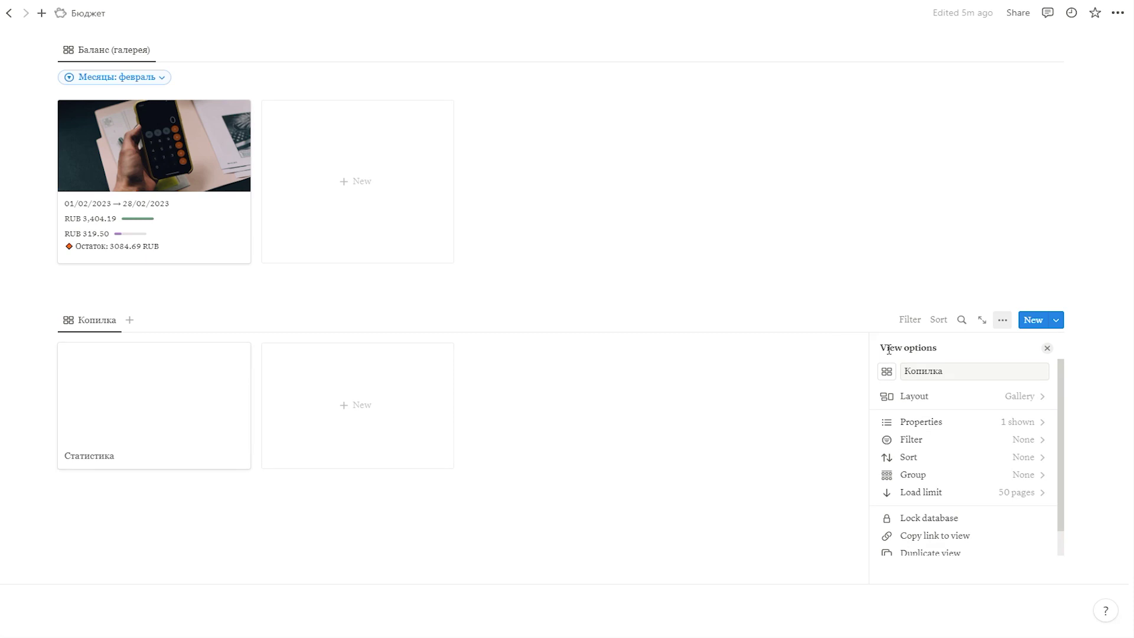
pyautogui.click(1004, 424)
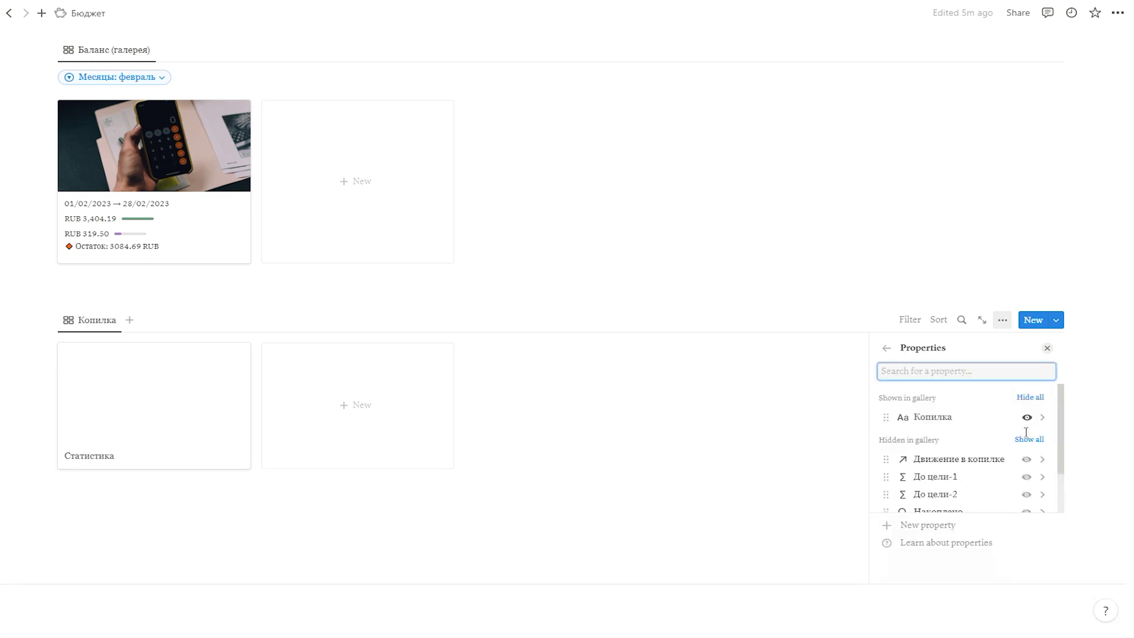
pyautogui.click(1028, 418)
pyautogui.scroll(-1, 1028, 467)
pyautogui.click(1028, 461)
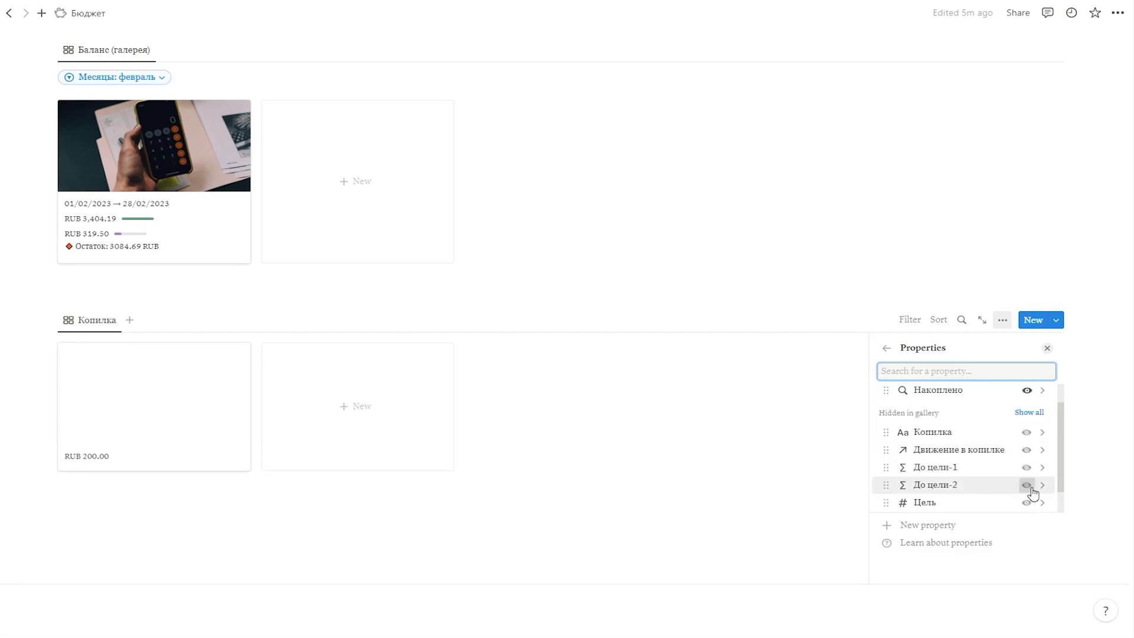
pyautogui.click(1027, 485)
# Upload the piggy bank image with coin stacks as the cover of the Статистика page and return to the budget page.
pyautogui.click(150, 410)
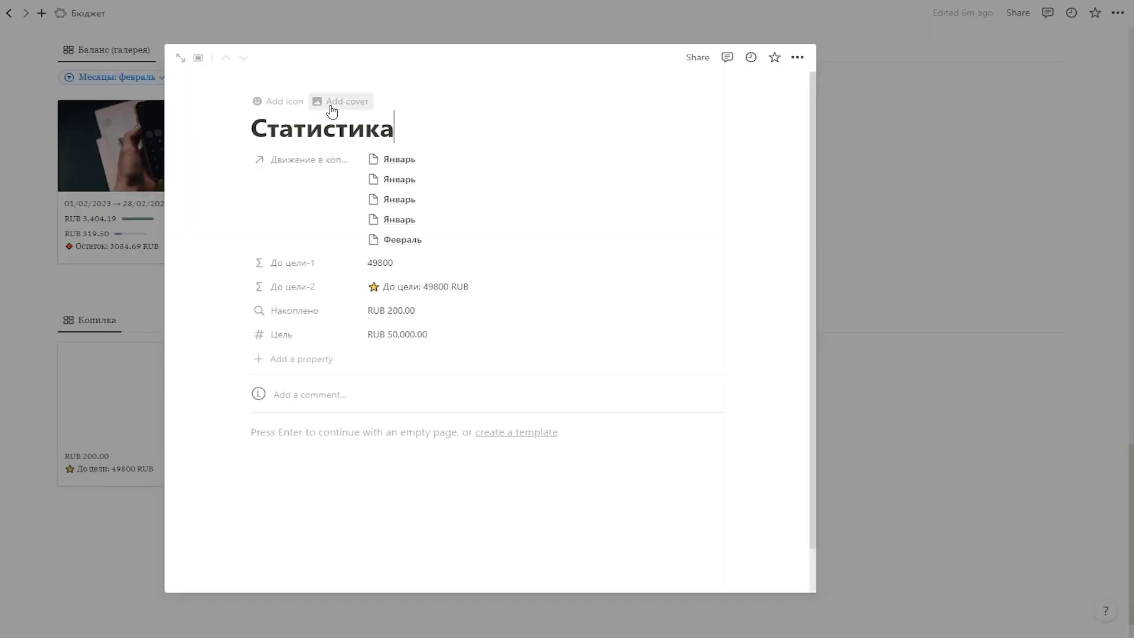
pyautogui.click(332, 101)
pyautogui.click(697, 180)
pyautogui.click(499, 207)
pyautogui.click(623, 238)
pyautogui.doubleClick(443, 101)
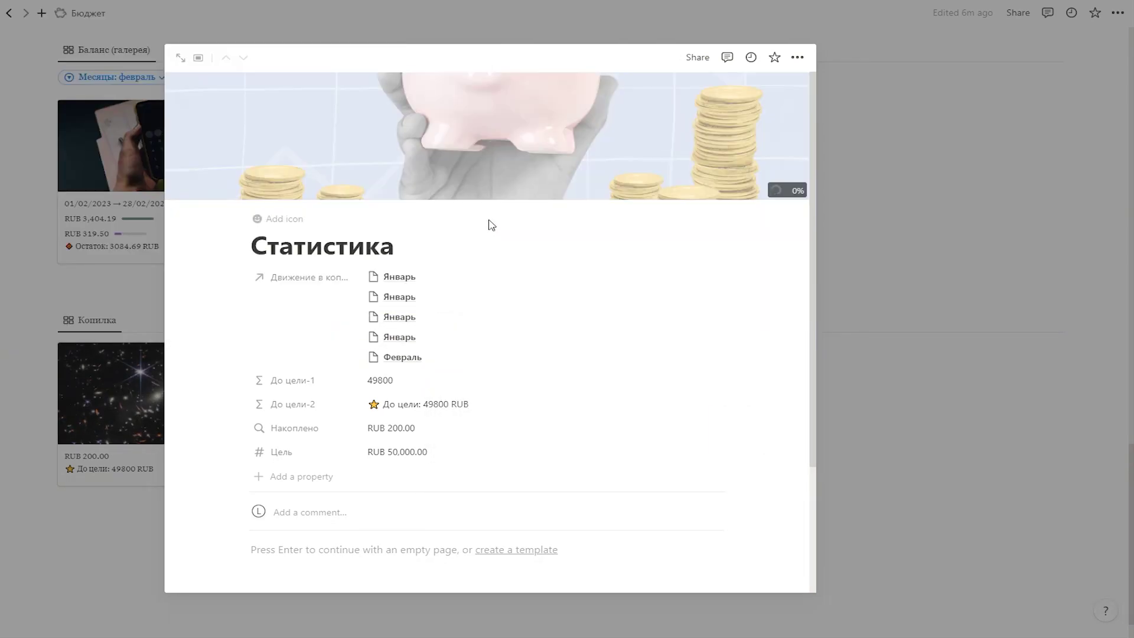
pyautogui.press('Escape')
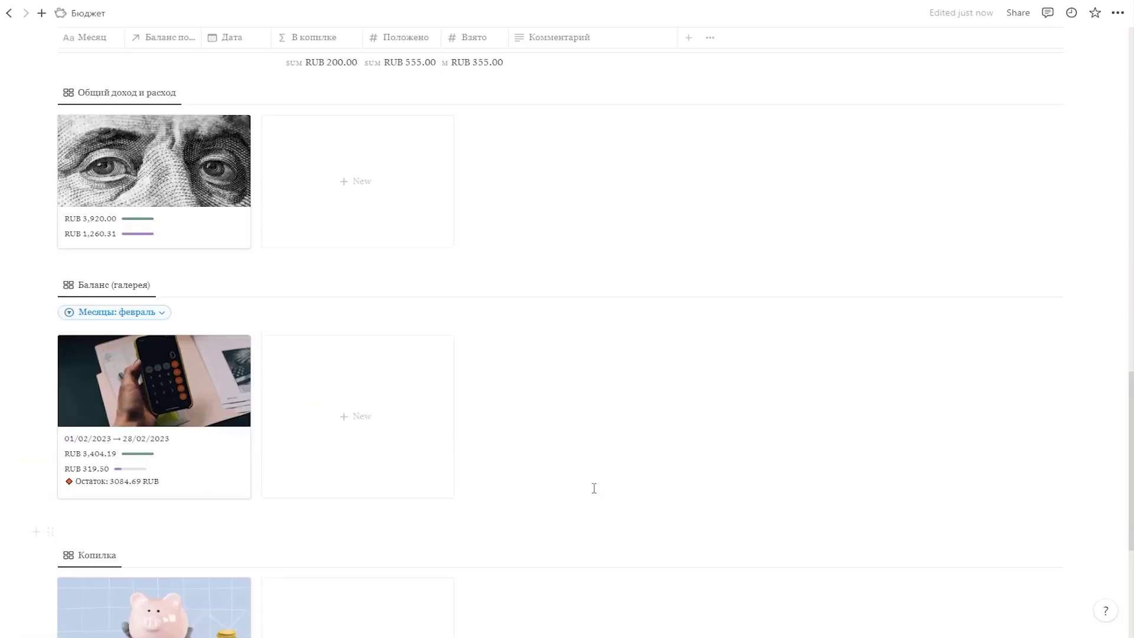
# Add a Toggle heading 3 "Учёт доходов" directly below the page title and move the Доход table into it.
pyautogui.scroll(4, 593, 487)
pyautogui.scroll(10, 592, 488)
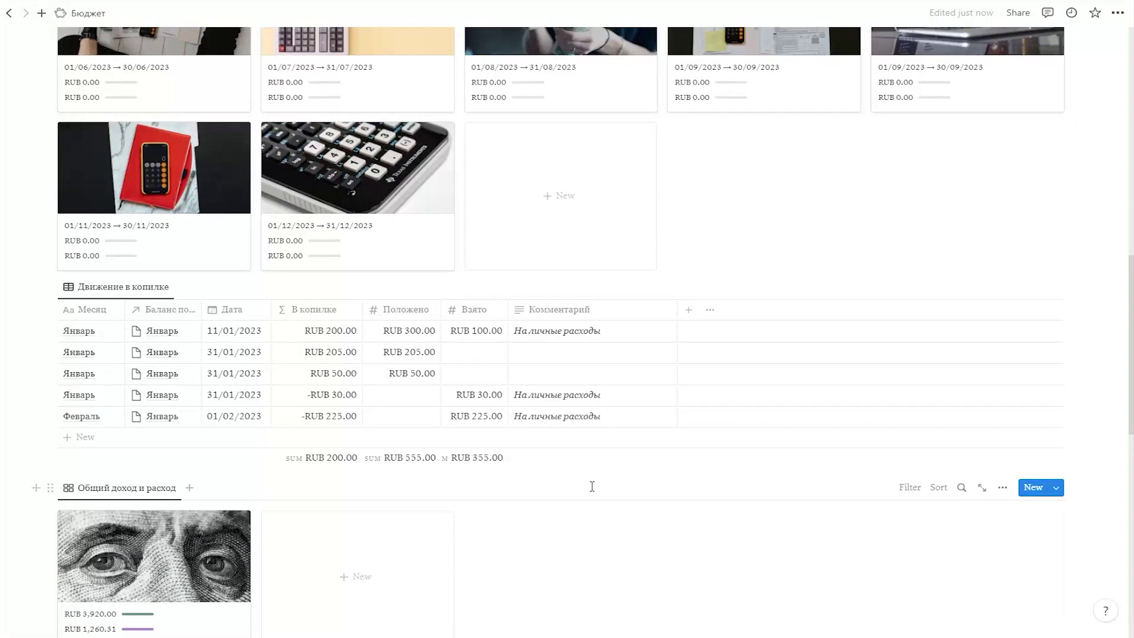
pyautogui.scroll(3, 588, 489)
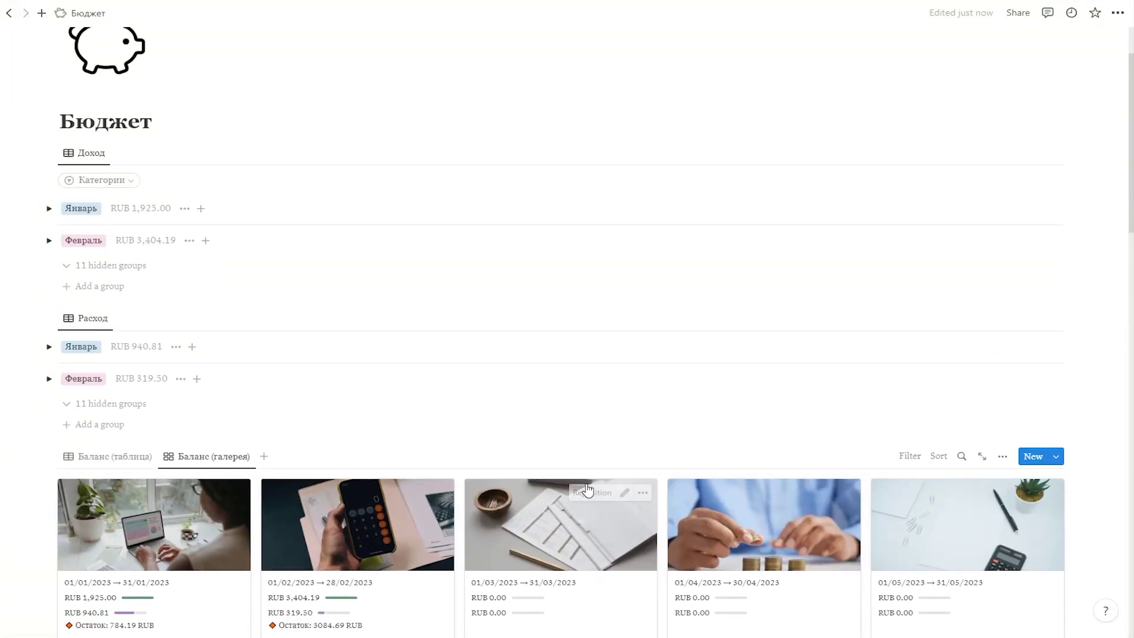
pyautogui.moveTo(175, 185)
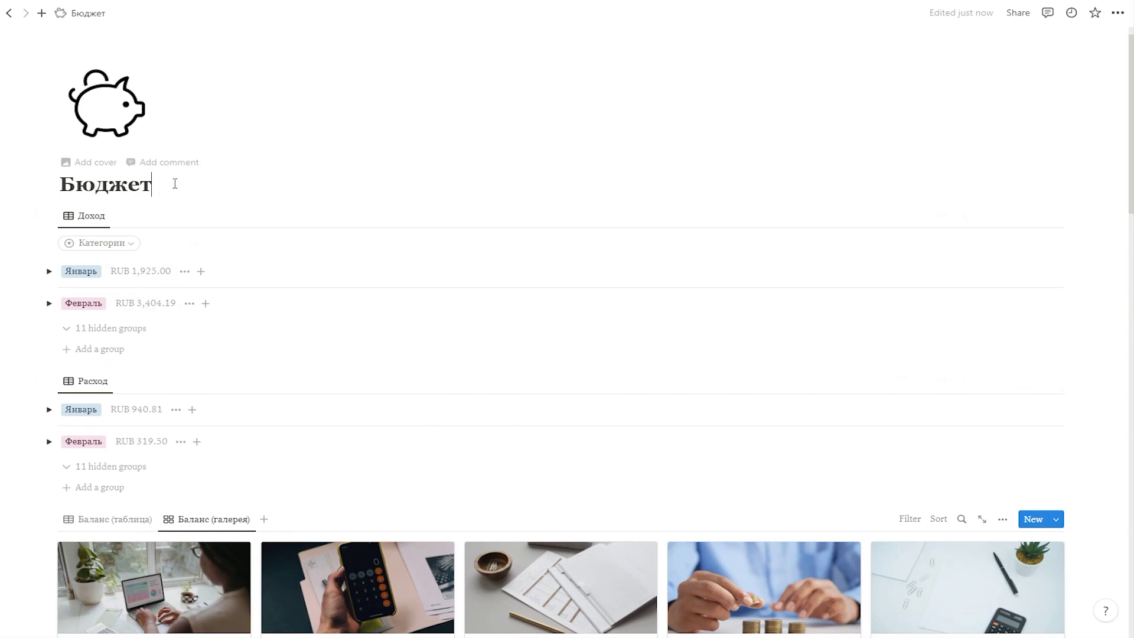
pyautogui.press('Return')
pyautogui.write('Учёт доходов')
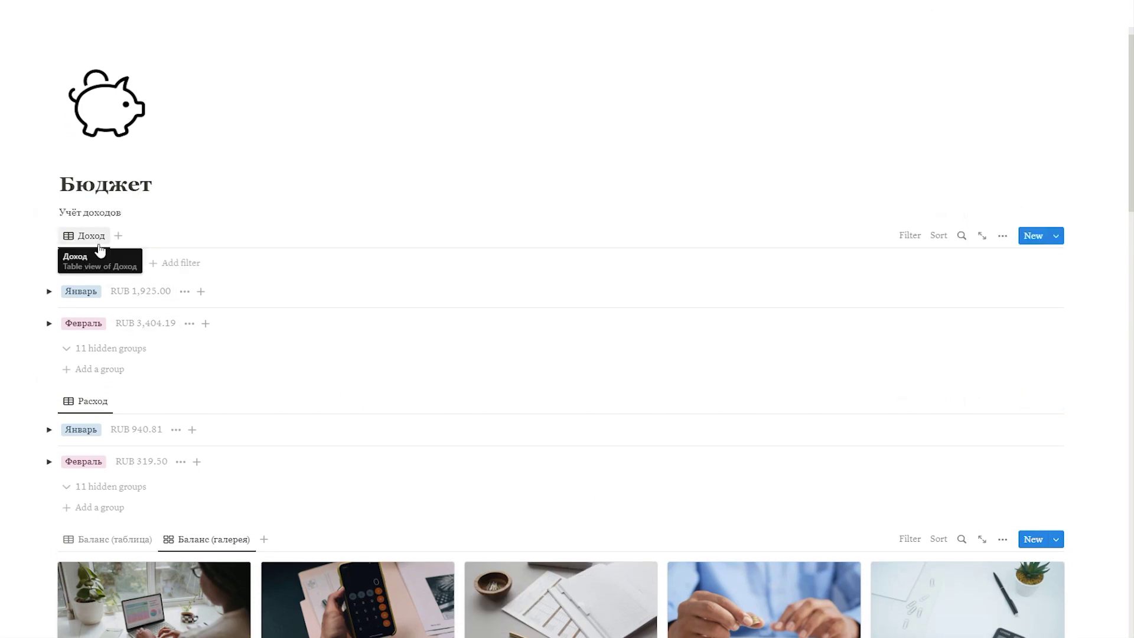
pyautogui.click(50, 212)
pyautogui.moveTo(3, 179)
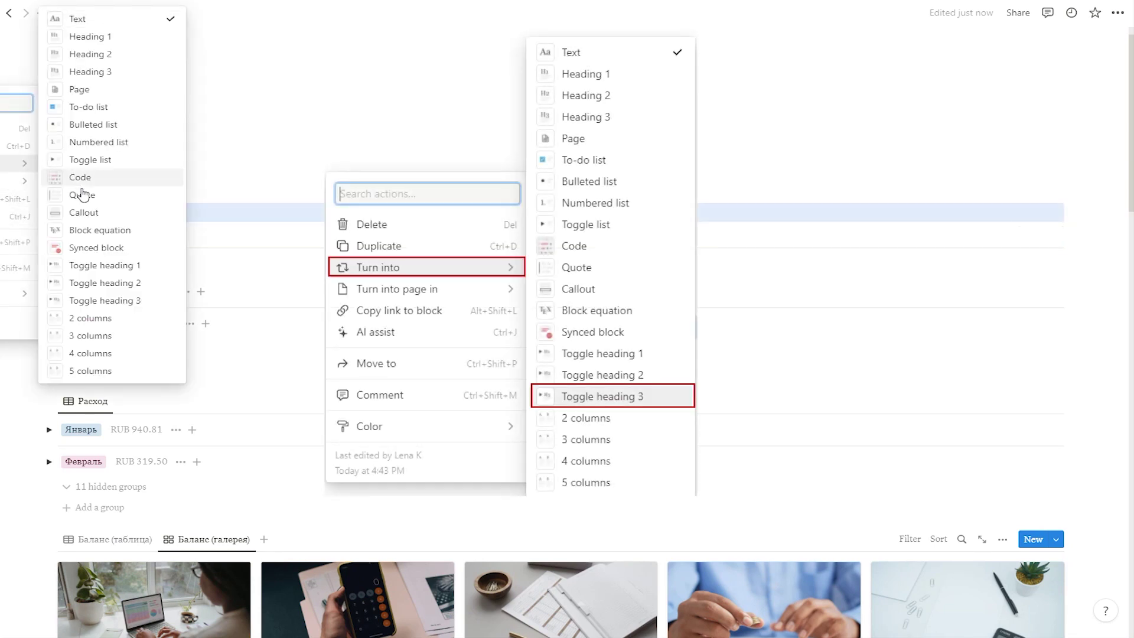
pyautogui.click(54, 297)
pyautogui.moveTo(51, 264); pyautogui.dragTo(169, 214)
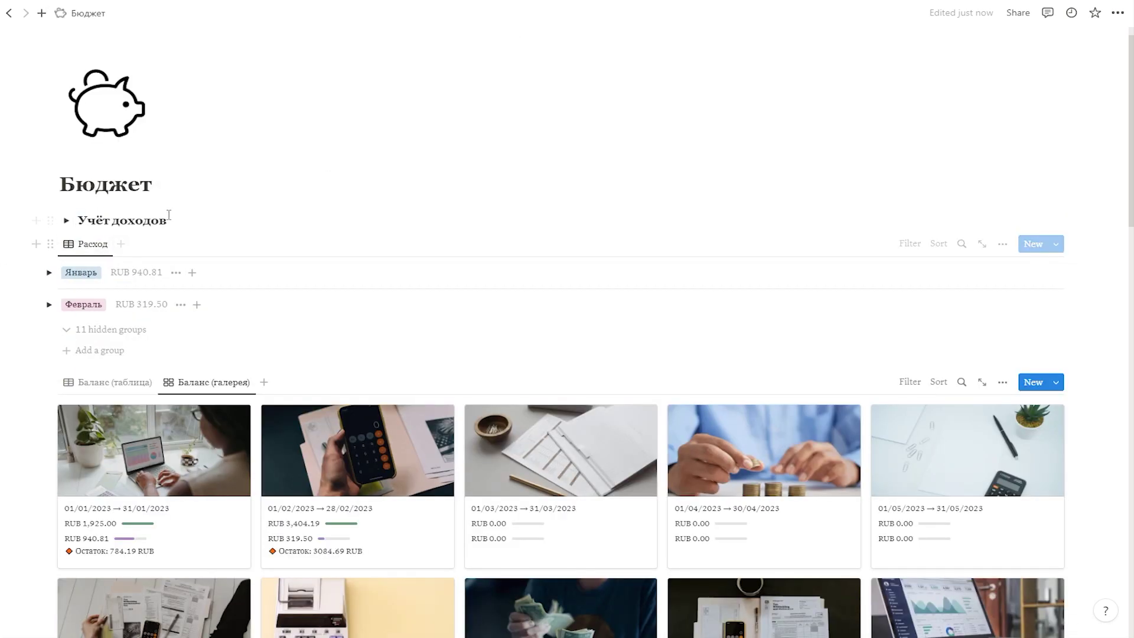
# Add a Toggle heading 3 "Учёт расходов" below "Учёт доходов" and move the Расход table into it.
pyautogui.press('Return')
pyautogui.write('Учёт расходов')
pyautogui.click(51, 240)
pyautogui.moveTo(18, 192)
pyautogui.click(97, 300)
pyautogui.moveTo(73, 294); pyautogui.dragTo(84, 254)
# Move the "Учёт доходов" and "Учёт расходов" toggle headings to the end of the budget page.
pyautogui.moveTo(45, 220); pyautogui.dragTo(76, 464)
pyautogui.click(270, 505)
# Switch the monthly balance database to its table view and turn the database into a page.
pyautogui.scroll(20, 283, 442)
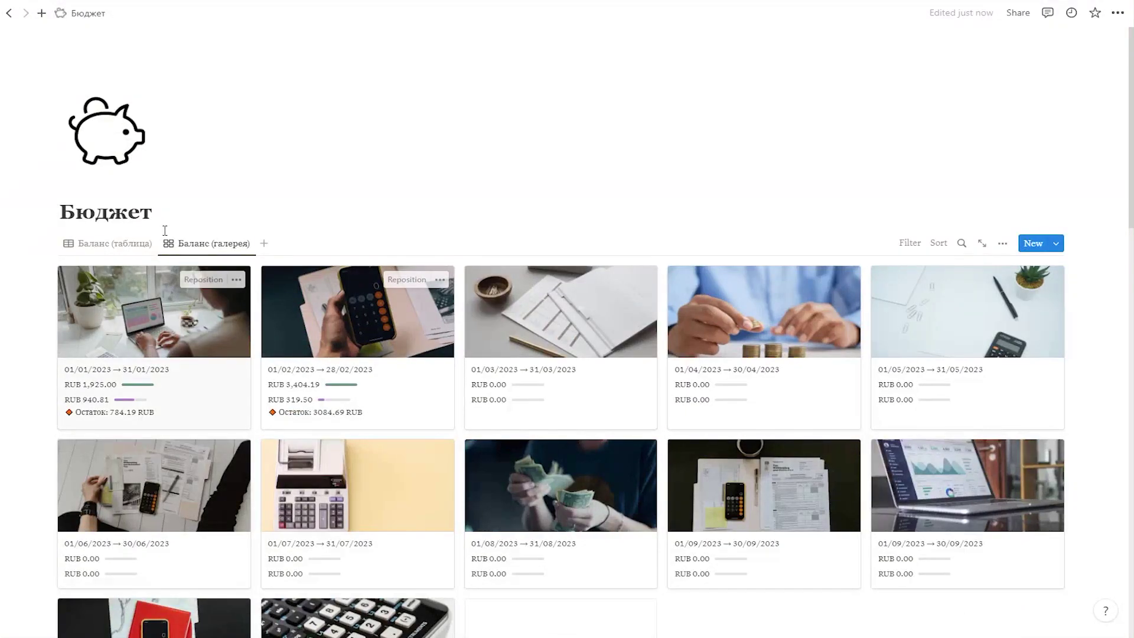
pyautogui.click(142, 251)
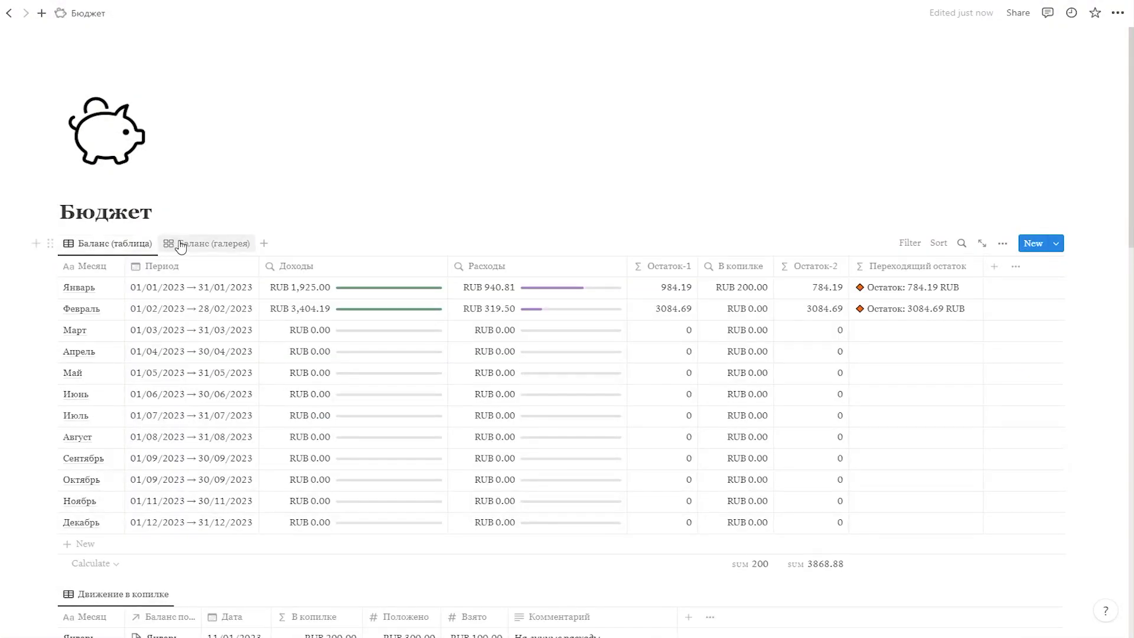
pyautogui.click(49, 243)
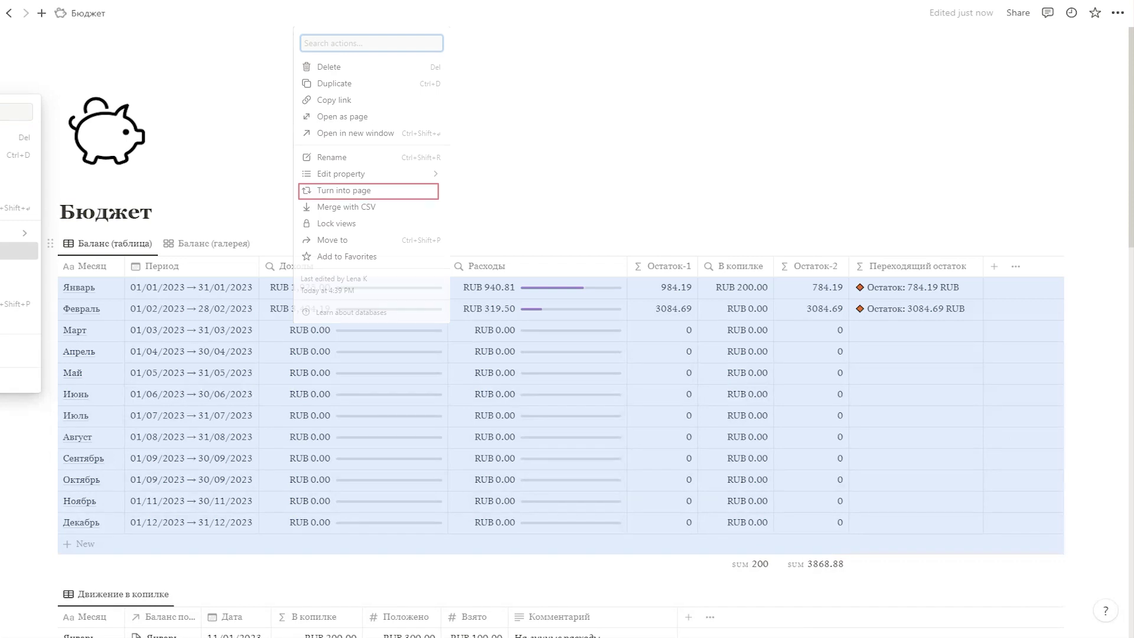
pyautogui.click(18, 251)
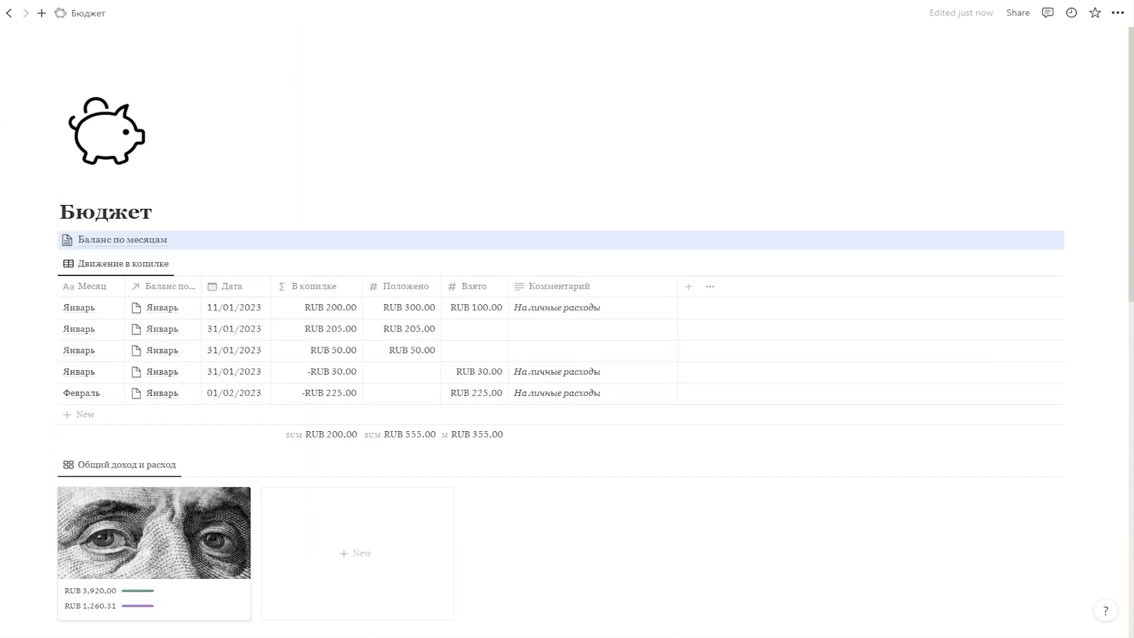
# Open the "Баланс по месяцам" and "Движение в копилке" pages in turn, returning to the budget page each time.
pyautogui.click(117, 242)
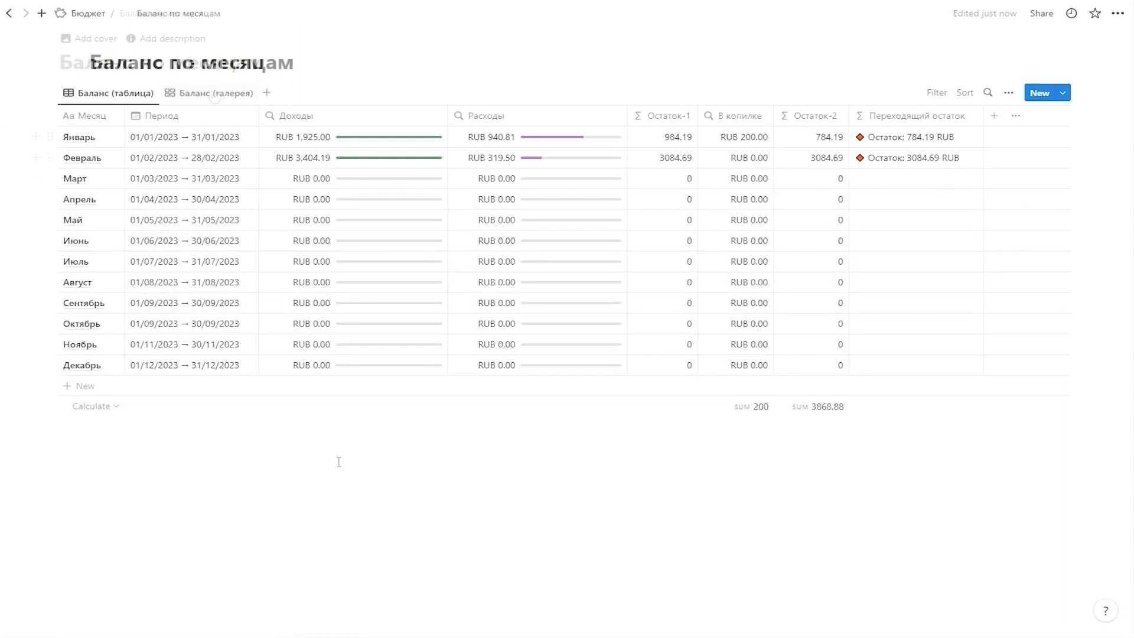
pyautogui.hotkey('ctrl', '[')
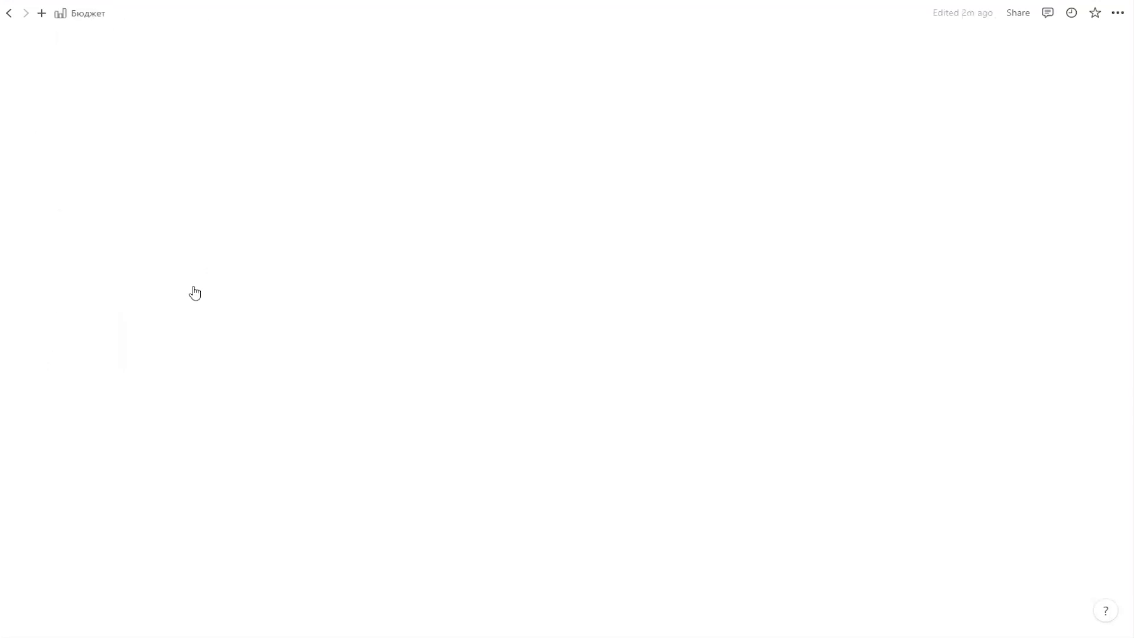
pyautogui.click(97, 246)
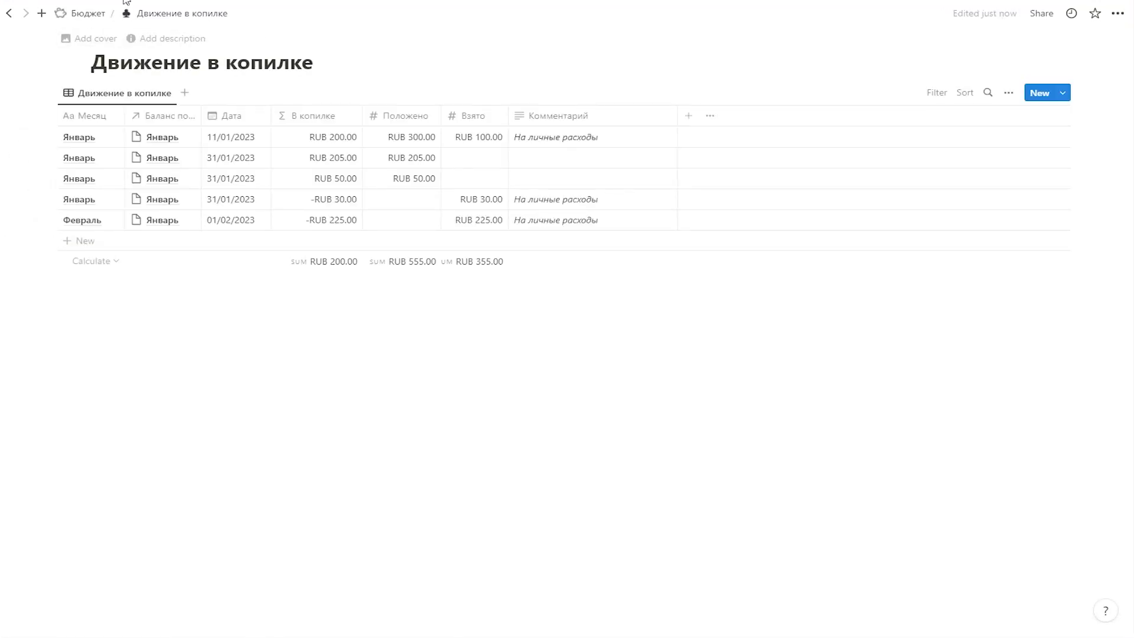
pyautogui.click(80, 15)
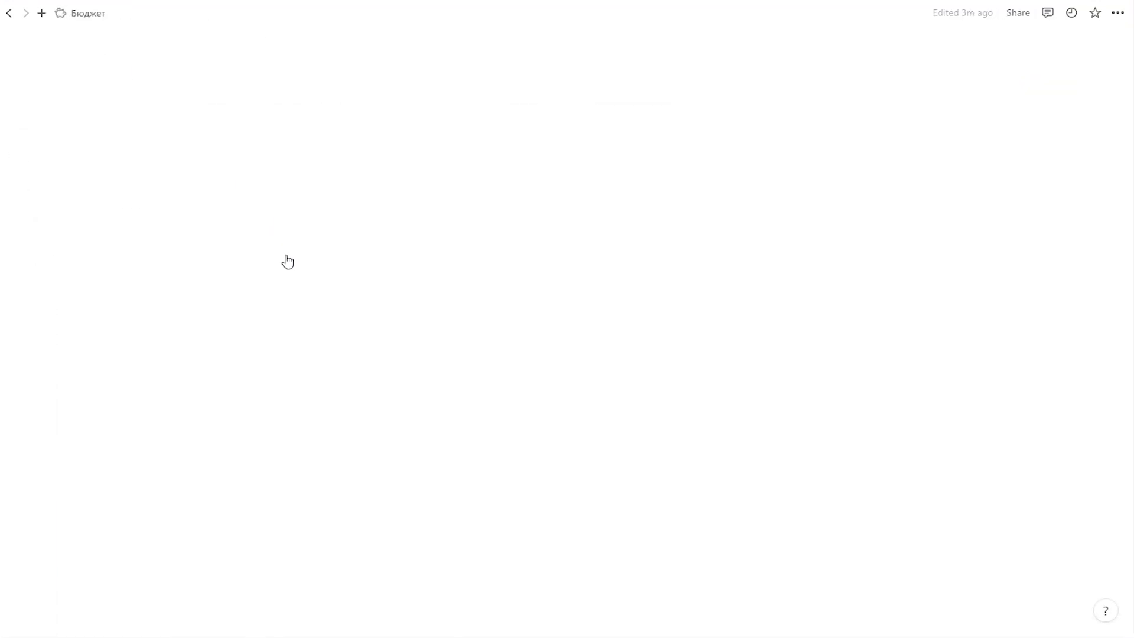
# Move the "Баланс по месяцам" and "Движение в копилке" pages below the Копилка gallery, above the toggle headings.
pyautogui.moveTo(50, 240); pyautogui.dragTo(38, 357)
pyautogui.scroll(15, 38, 296)
pyautogui.moveTo(50, 241); pyautogui.dragTo(68, 378)
pyautogui.click(265, 478)
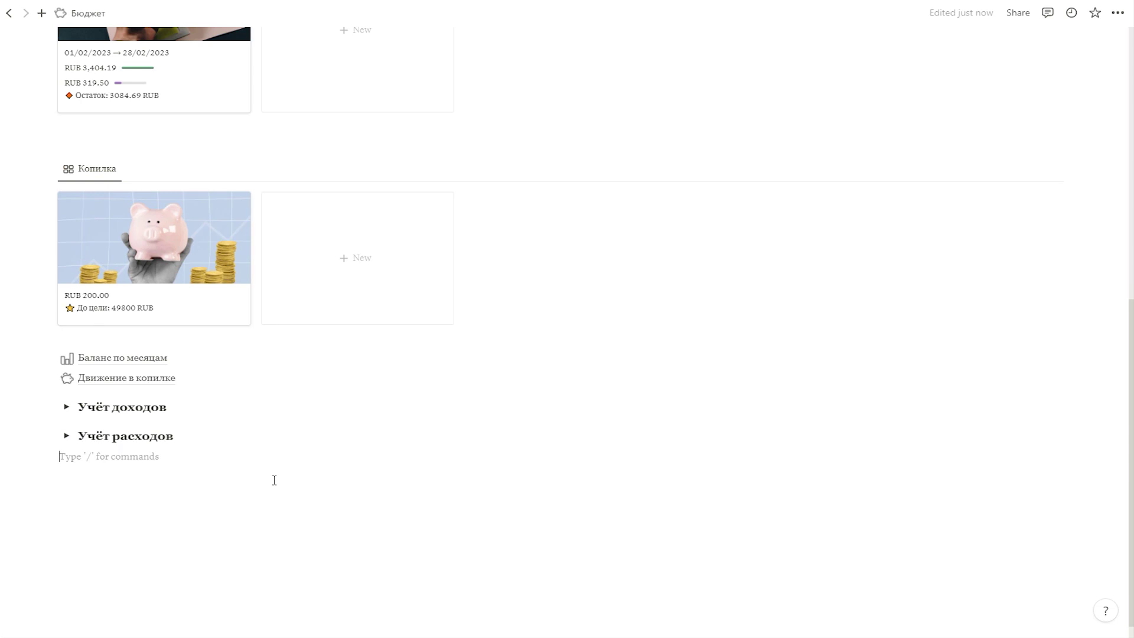
# Insert a 3 columns block directly below the Бюджет page title.
pyautogui.scroll(20, 240, 393)
pyautogui.click(185, 218)
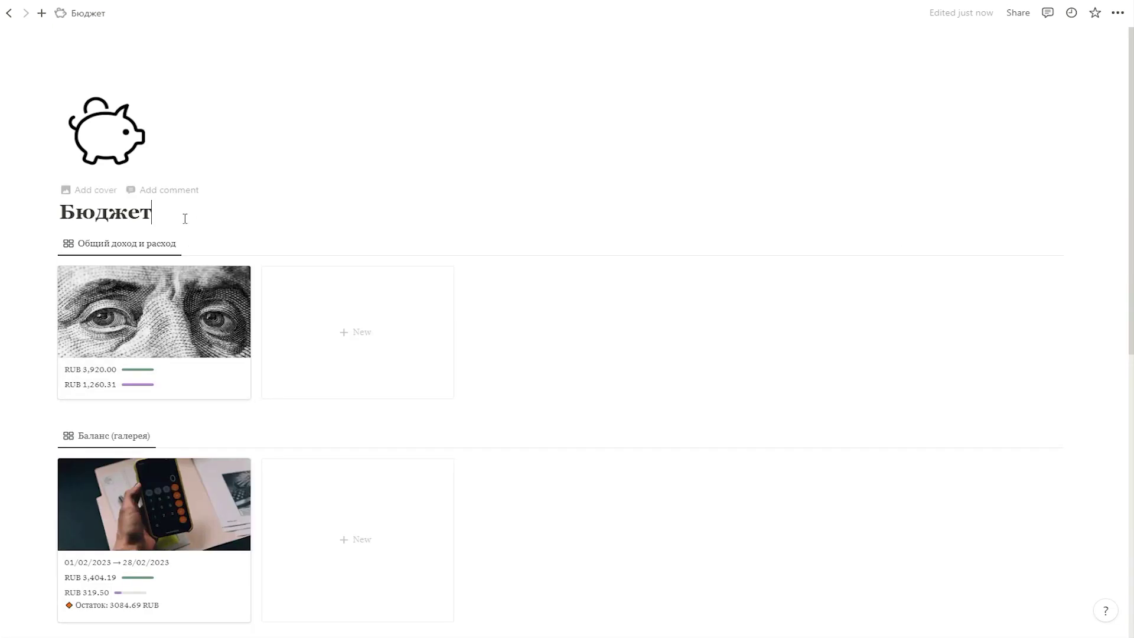
pyautogui.press('Return')
pyautogui.click(37, 240)
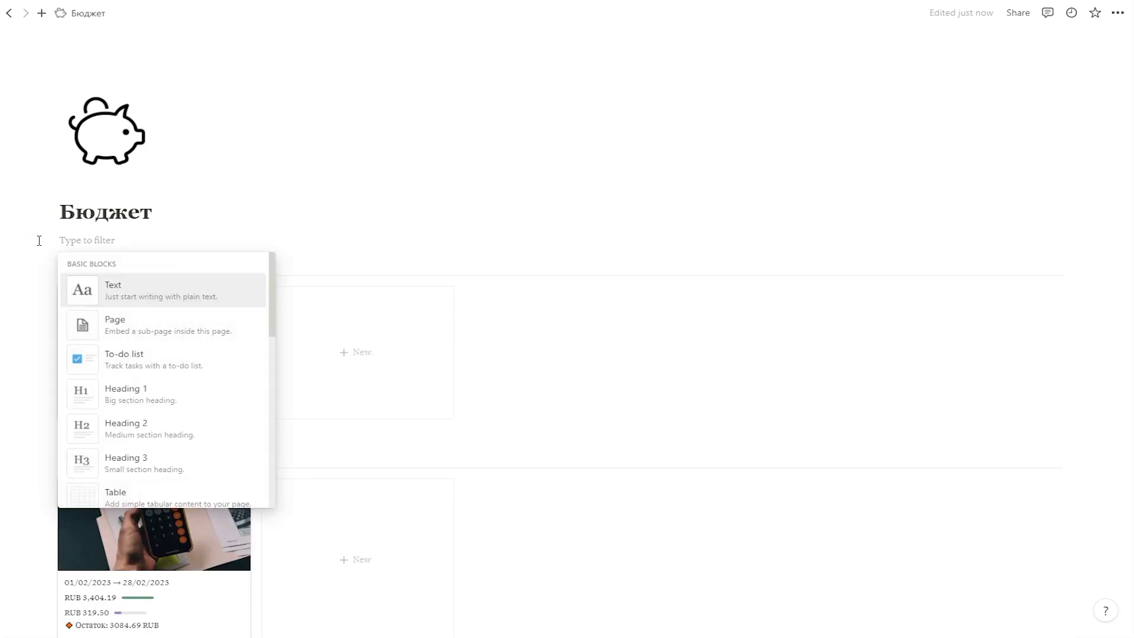
pyautogui.write('3')
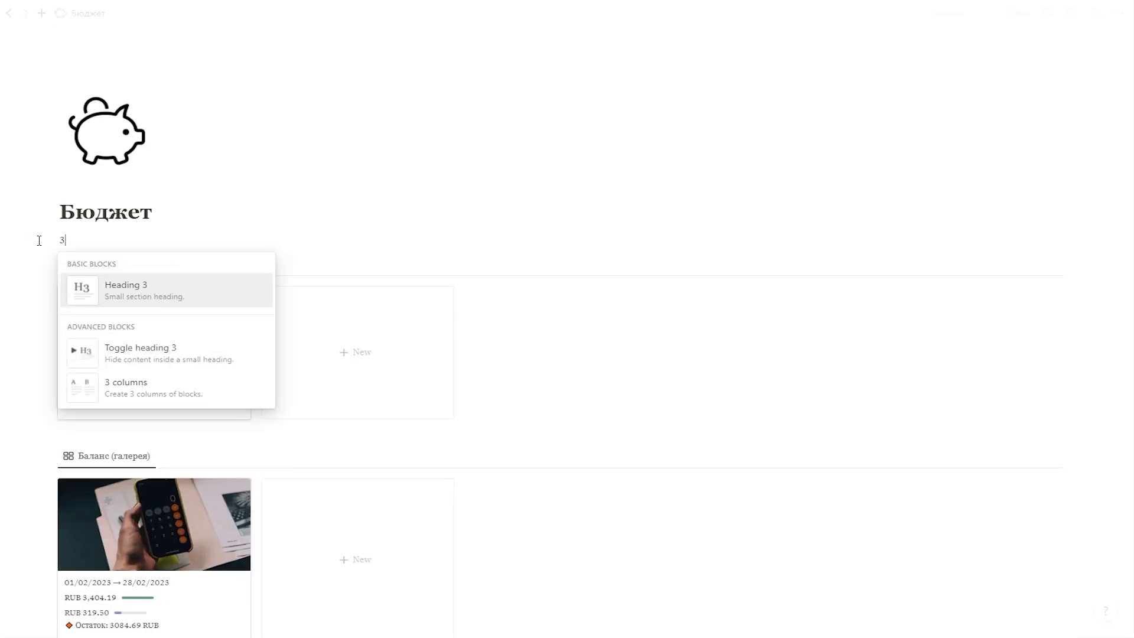
pyautogui.click(134, 397)
# Stack the Баланс (галерея), Копилка and Общий доход и расход galleries in the first column and narrow it to one card's width.
pyautogui.moveTo(50, 471); pyautogui.dragTo(62, 242)
pyautogui.scroll(-5, 49, 308)
pyautogui.moveTo(50, 352); pyautogui.dragTo(66, 243)
pyautogui.moveTo(50, 410); pyautogui.dragTo(82, 376)
pyautogui.scroll(3, 403, 308)
pyautogui.moveTo(390, 317); pyautogui.dragTo(261, 313)
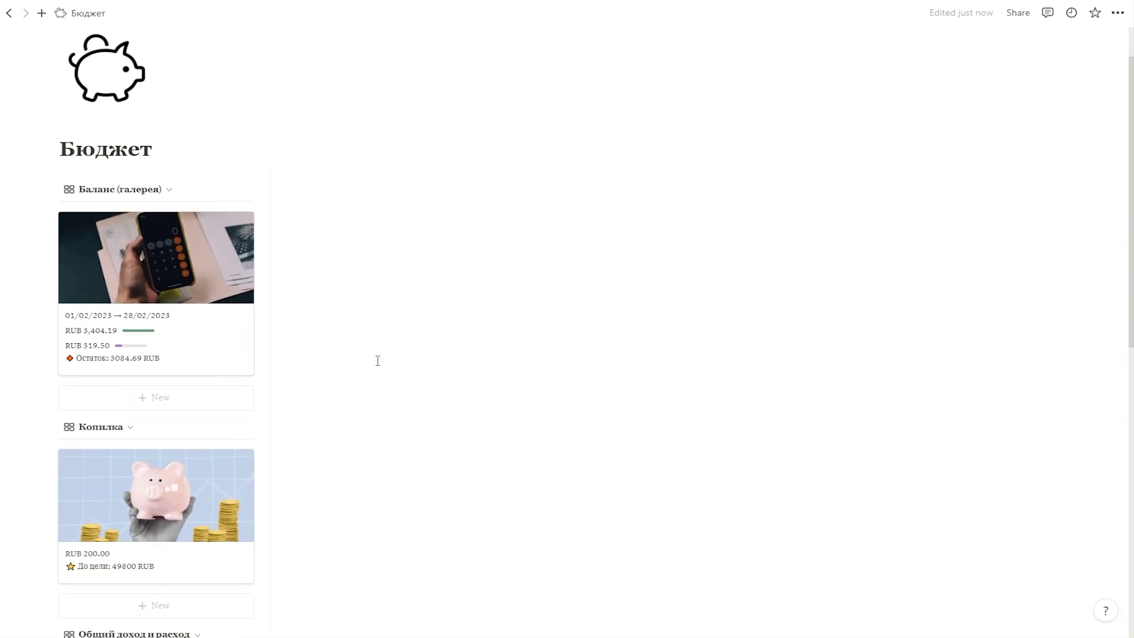